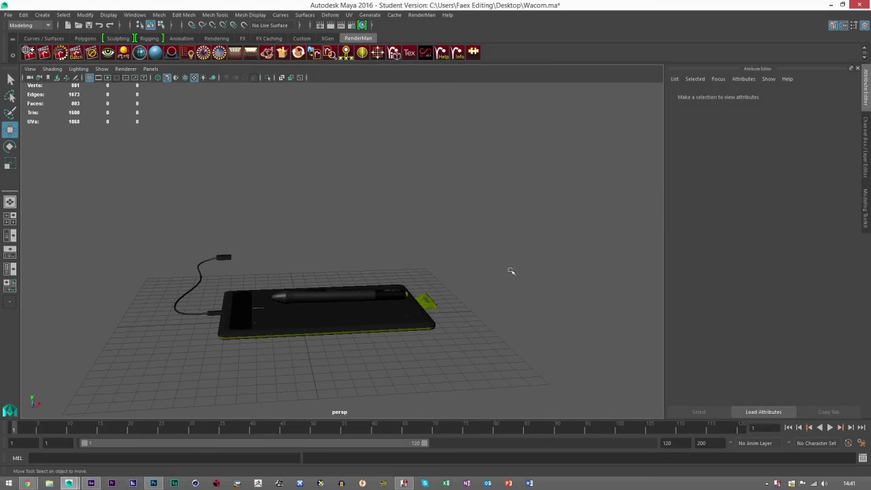
Examine the tablet, cable and pen model from several angles, ending close up on the pen's side button
{"action": "left_click_drag", "start_coordinate": [429, 300], "coordinate": [416, 218], "text": "alt"}
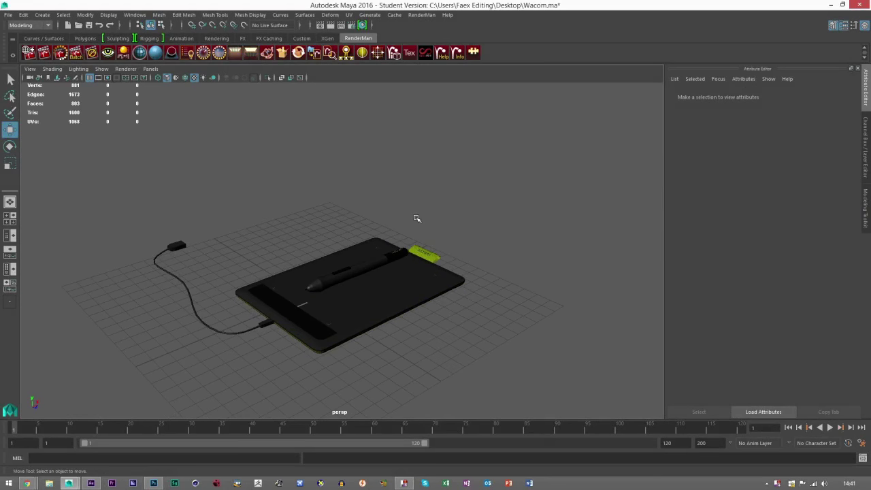
{"action": "left_click_drag", "start_coordinate": [417, 218], "coordinate": [317, 322], "text": "alt"}
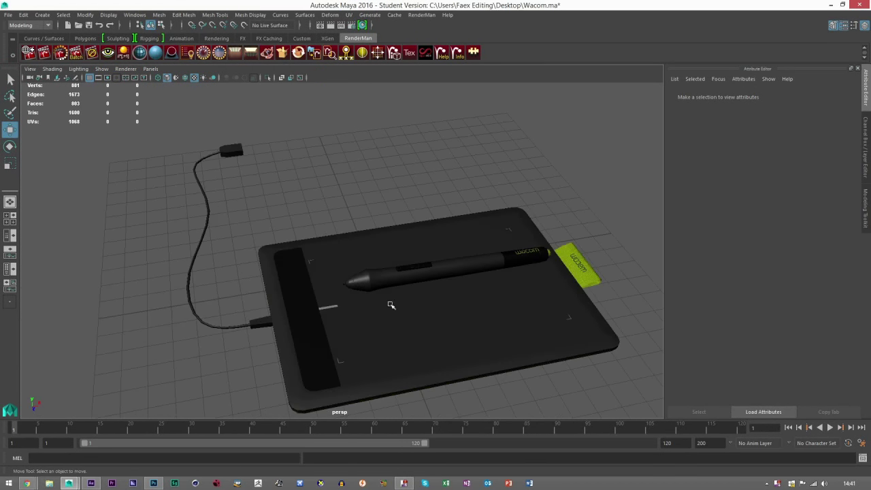
{"action": "left_click_drag", "start_coordinate": [391, 305], "coordinate": [345, 326], "text": "alt"}
{"action": "left_click_drag", "start_coordinate": [358, 295], "coordinate": [277, 279], "text": "alt"}
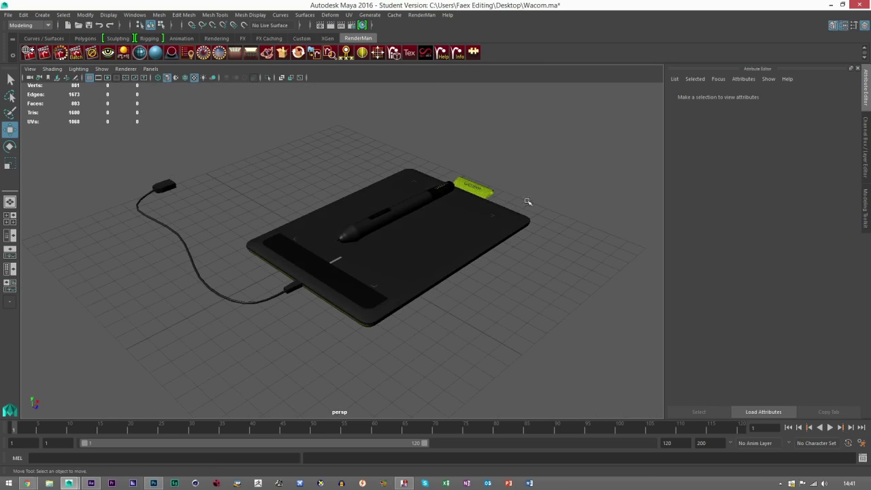
{"action": "left_click_drag", "start_coordinate": [429, 253], "coordinate": [375, 253], "text": "alt"}
{"action": "left_click_drag", "start_coordinate": [343, 297], "coordinate": [313, 279], "text": "alt"}
{"action": "right_click_drag", "start_coordinate": [313, 279], "coordinate": [425, 303], "text": "alt"}
{"action": "left_click_drag", "start_coordinate": [425, 303], "coordinate": [410, 299], "text": "alt"}
{"action": "middle_click_drag", "start_coordinate": [410, 300], "coordinate": [442, 336], "text": "alt"}
{"action": "right_click_drag", "start_coordinate": [442, 336], "coordinate": [385, 313], "text": "alt"}
{"action": "left_click_drag", "start_coordinate": [384, 313], "coordinate": [435, 321], "text": "alt"}
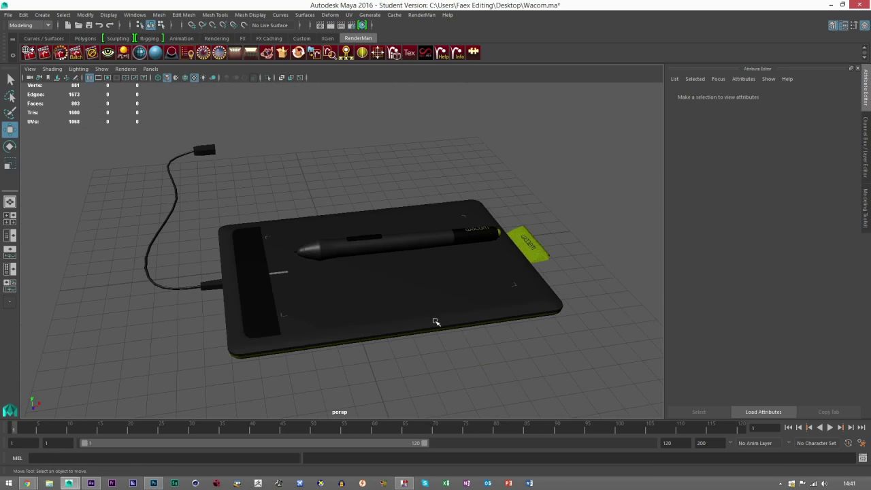
{"action": "scroll", "coordinate": [435, 321], "scroll_direction": "up", "scroll_amount": 3}
{"action": "left_click_drag", "start_coordinate": [486, 304], "coordinate": [488, 290], "text": "alt"}
{"action": "middle_click_drag", "start_coordinate": [410, 317], "coordinate": [410, 317], "text": "alt"}
{"action": "scroll", "coordinate": [410, 321], "scroll_direction": "up", "scroll_amount": 6}
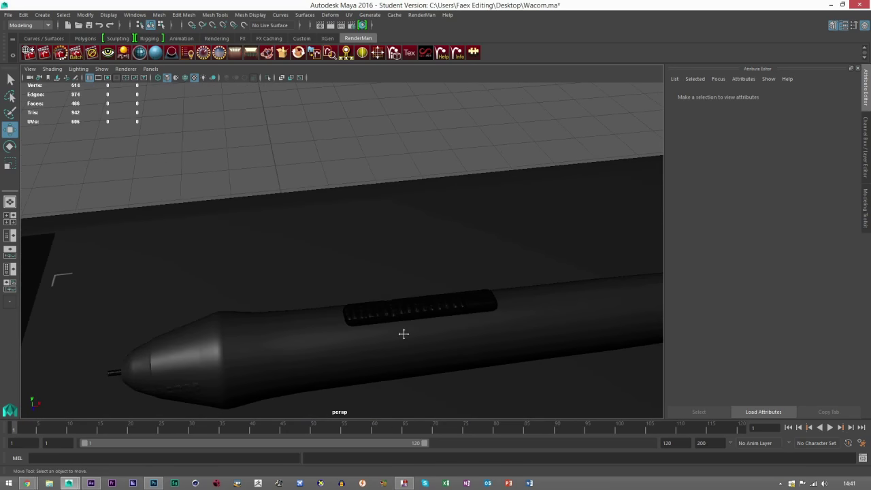
Break the bump mapping connection on the green Wacom label's blinn1 material, then deselect the label
{"action": "scroll", "coordinate": [398, 329], "scroll_direction": "down", "scroll_amount": 10}
{"action": "left_click", "coordinate": [507, 266]}
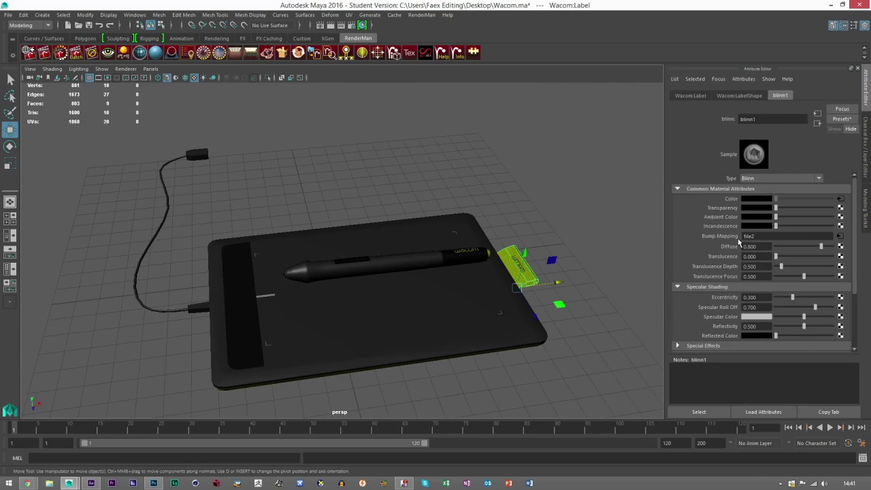
{"action": "right_click", "coordinate": [740, 235]}
{"action": "left_click", "coordinate": [756, 260]}
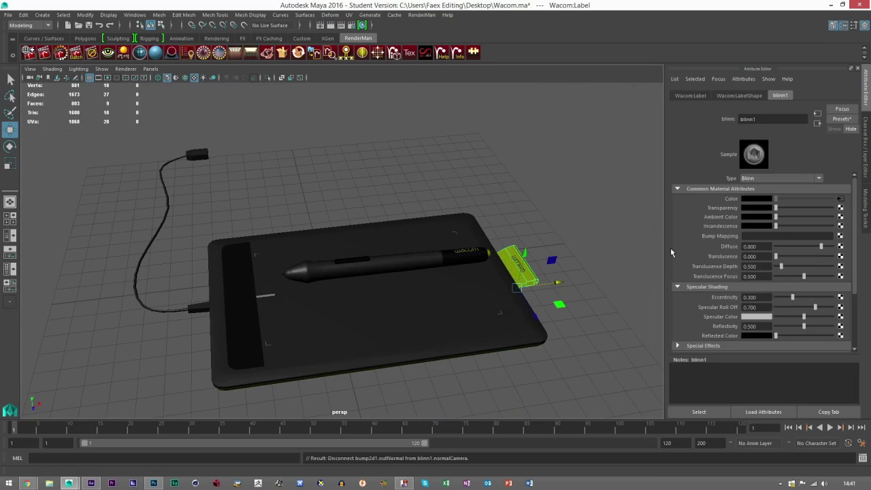
{"action": "left_click", "coordinate": [548, 252]}
Examine the tablet's surface and the green Wacom label up close from different angles
{"action": "scroll", "coordinate": [538, 256], "scroll_direction": "up", "scroll_amount": 3}
{"action": "scroll", "coordinate": [418, 276], "scroll_direction": "down", "scroll_amount": 3}
{"action": "mouse_move", "coordinate": [417, 276]}
{"action": "left_mouse_down", "text": "alt"}
{"action": "mouse_move", "coordinate": [410, 268]}
{"action": "mouse_move", "coordinate": [433, 315]}
{"action": "mouse_move", "coordinate": [515, 262]}
{"action": "mouse_move", "coordinate": [424, 214]}
{"action": "mouse_move", "coordinate": [414, 216]}
{"action": "mouse_move", "coordinate": [415, 255]}
{"action": "mouse_move", "coordinate": [395, 252]}
{"action": "mouse_move", "coordinate": [412, 321]}
{"action": "mouse_move", "coordinate": [428, 272]}
{"action": "left_mouse_up", "text": "alt"}
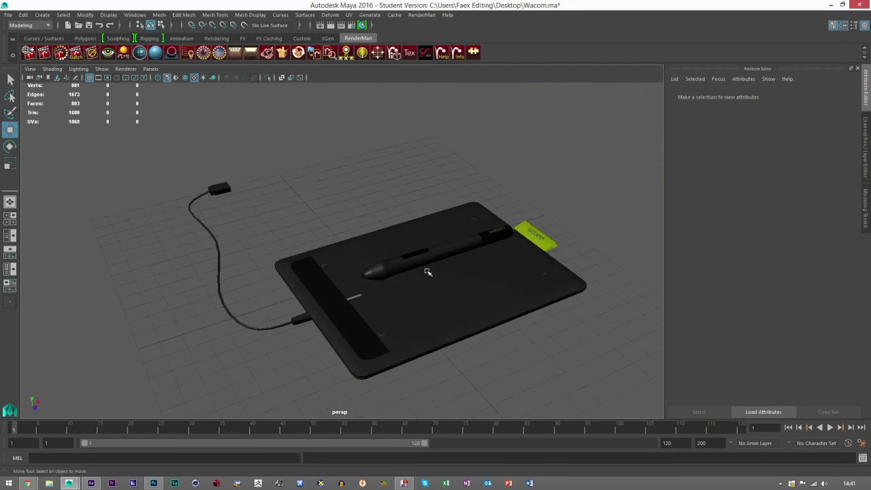
{"action": "right_click_drag", "start_coordinate": [427, 272], "coordinate": [413, 255], "text": "alt"}
{"action": "middle_click_drag", "start_coordinate": [412, 254], "coordinate": [373, 202], "text": "alt"}
{"action": "right_click_drag", "start_coordinate": [373, 202], "coordinate": [434, 295], "text": "alt"}
{"action": "middle_click_drag", "start_coordinate": [434, 295], "coordinate": [325, 245], "text": "alt"}
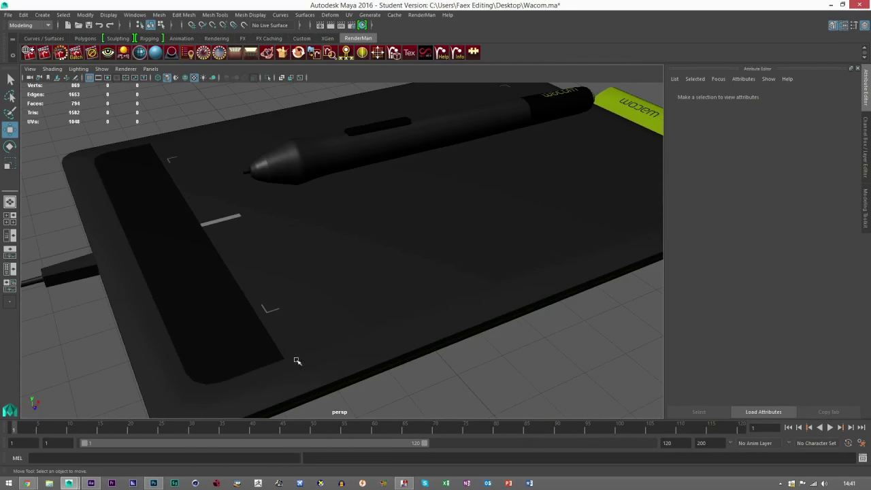
{"action": "scroll", "coordinate": [364, 315], "scroll_direction": "down", "scroll_amount": 5}
{"action": "left_click_drag", "start_coordinate": [365, 316], "coordinate": [320, 338], "text": "alt"}
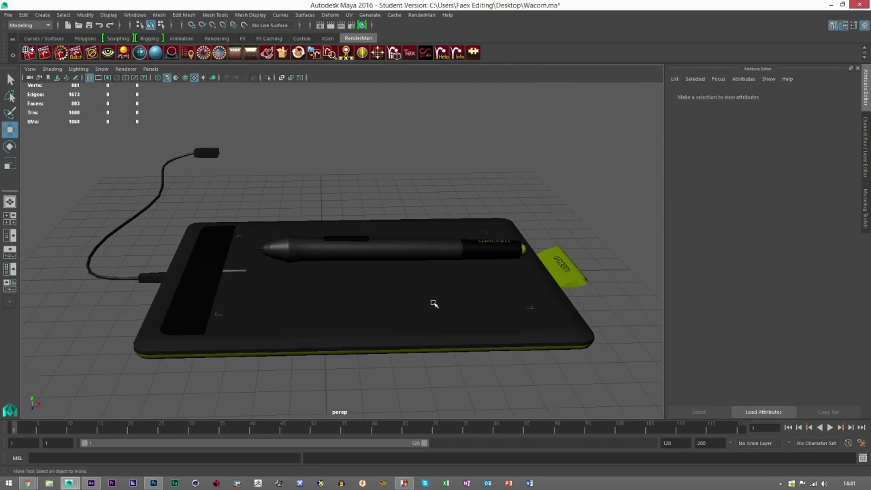
{"action": "middle_click_drag", "start_coordinate": [433, 303], "coordinate": [354, 285], "text": "alt"}
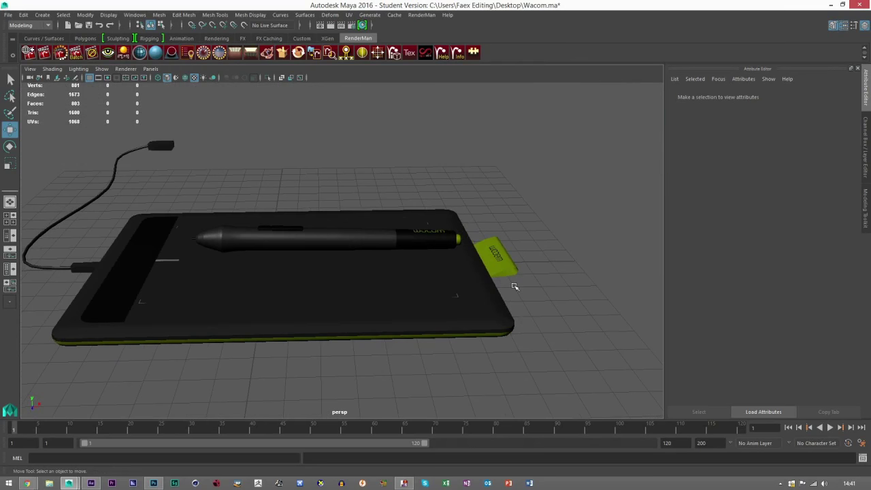
{"action": "scroll", "coordinate": [500, 291], "scroll_direction": "up", "scroll_amount": 4}
{"action": "left_click_drag", "start_coordinate": [499, 291], "coordinate": [409, 320], "text": "alt"}
{"action": "middle_click_drag", "start_coordinate": [408, 320], "coordinate": [286, 41], "text": "alt"}
{"action": "scroll", "coordinate": [346, 191], "scroll_direction": "up", "scroll_amount": 4}
{"action": "left_click_drag", "start_coordinate": [421, 267], "coordinate": [398, 301], "text": "alt"}
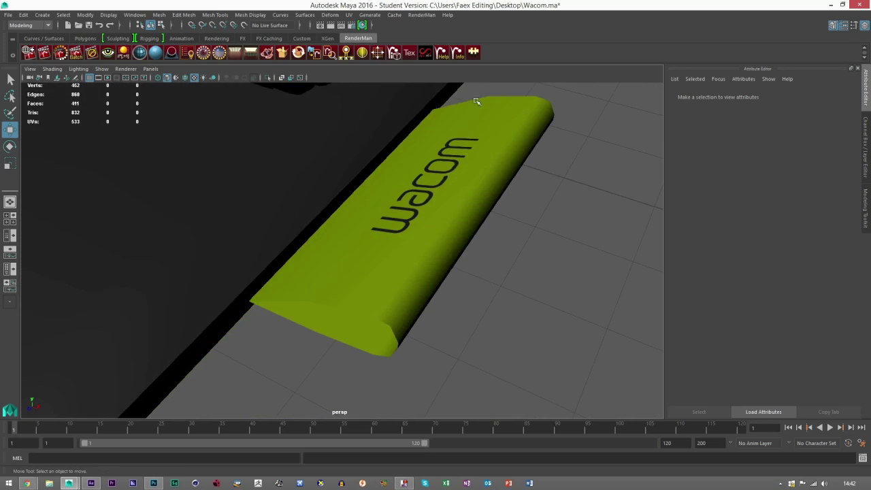
{"action": "left_click_drag", "start_coordinate": [433, 344], "coordinate": [431, 233], "text": "alt"}
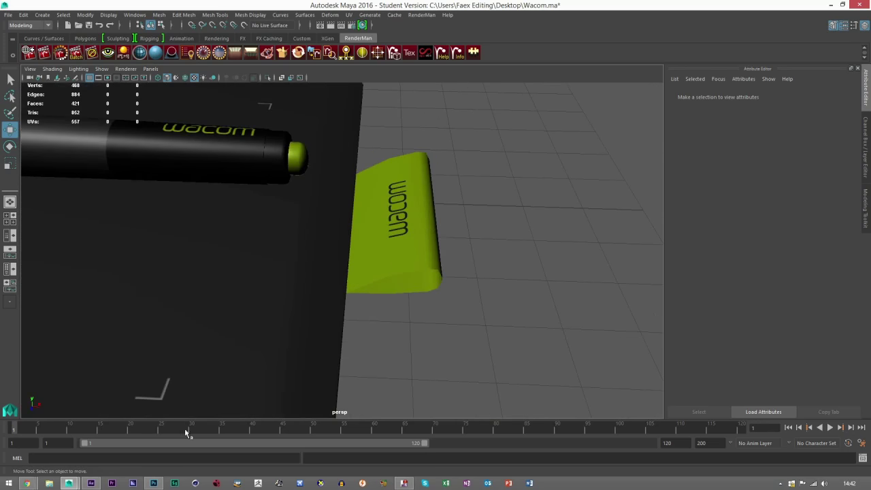
Switch to Photoshop and open the nDo normal map tool for the BaseMaterial [Normal].psd document
{"action": "left_click", "coordinate": [154, 483]}
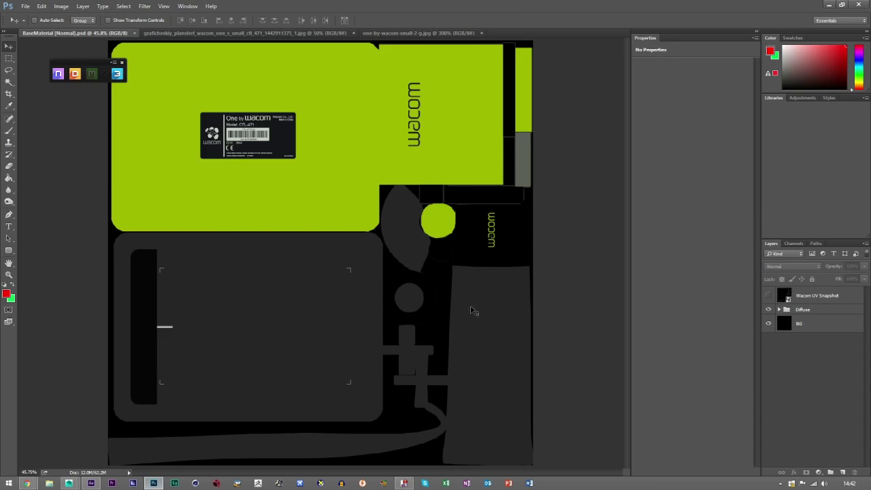
{"action": "left_click", "coordinate": [58, 75]}
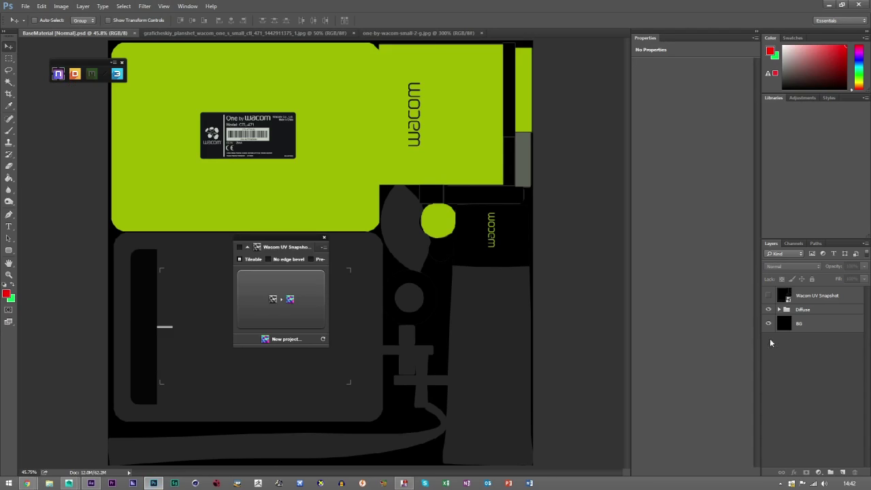
Place the PP42441013-Dark-Grey-Couch-Fabric-Pattern image from Downloads as an embedded layer
{"action": "left_click", "coordinate": [25, 7]}
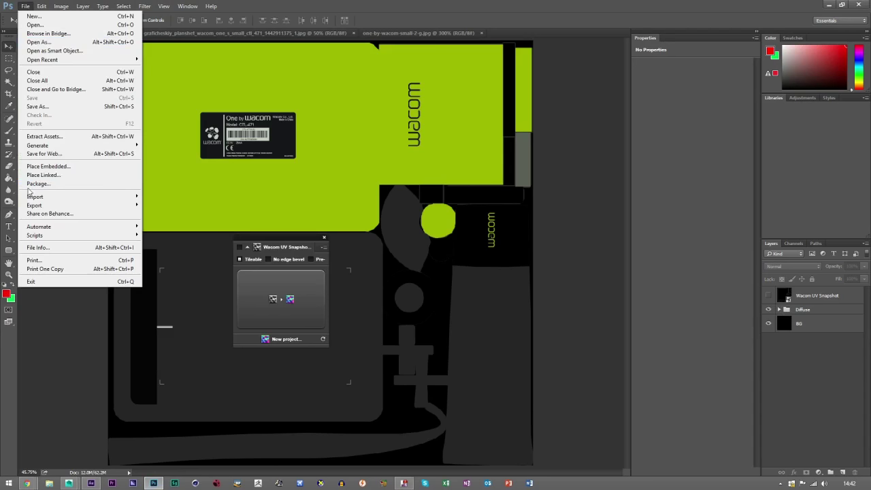
{"action": "left_click", "coordinate": [40, 171]}
{"action": "left_click", "coordinate": [155, 104]}
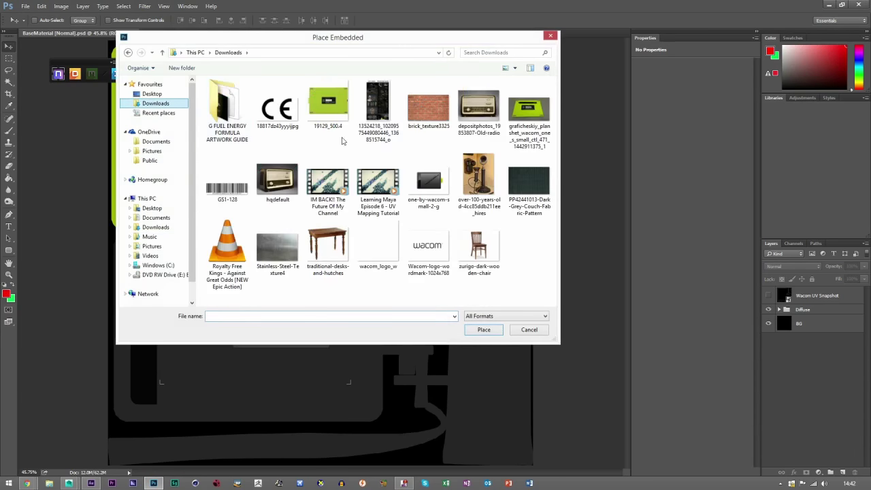
{"action": "double_click", "coordinate": [524, 203]}
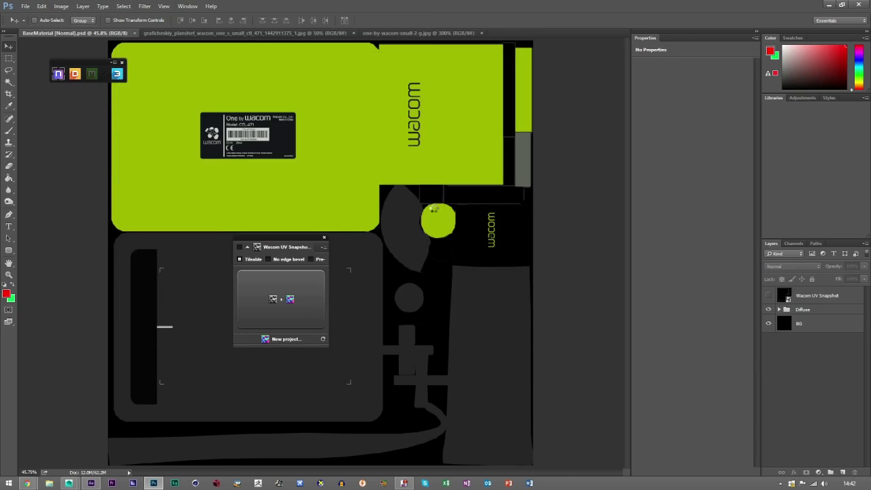
{"action": "left_click", "coordinate": [318, 21]}
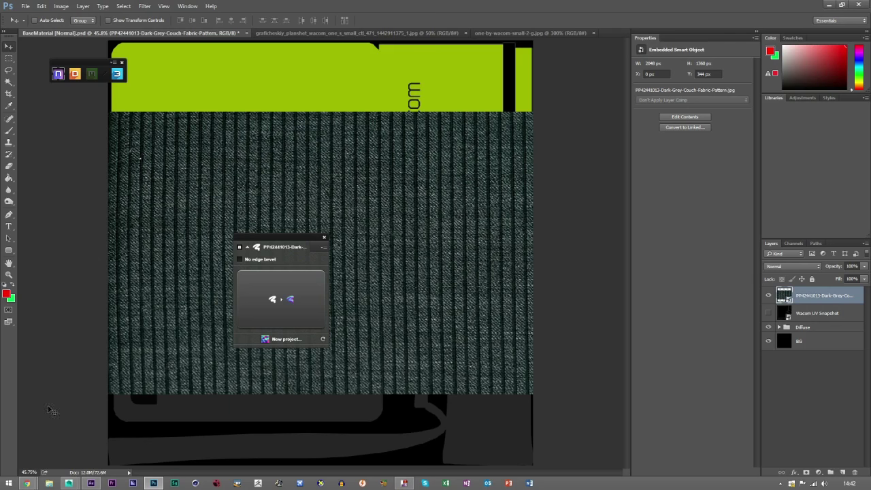
Examine the fabric weave on the green label in the one-by-wacom-small-2-g reference photo from Downloads, then return to Photoshop
{"action": "left_click", "coordinate": [54, 483]}
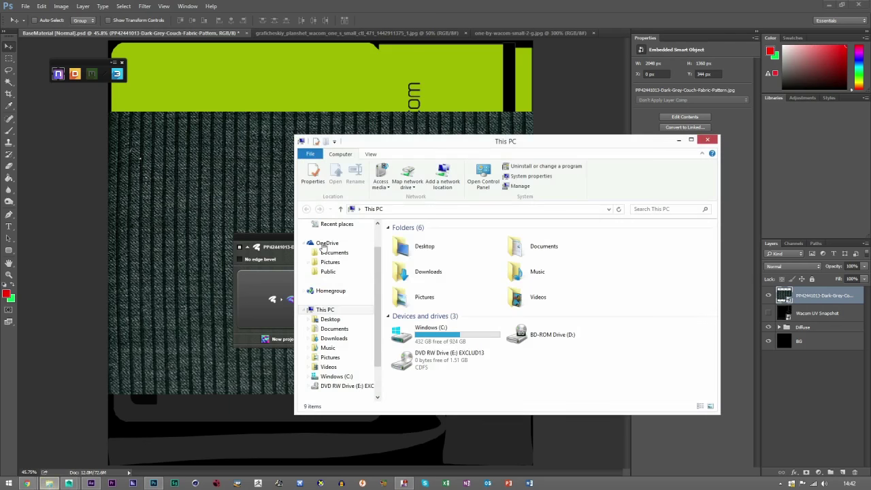
{"action": "left_click", "coordinate": [333, 338]}
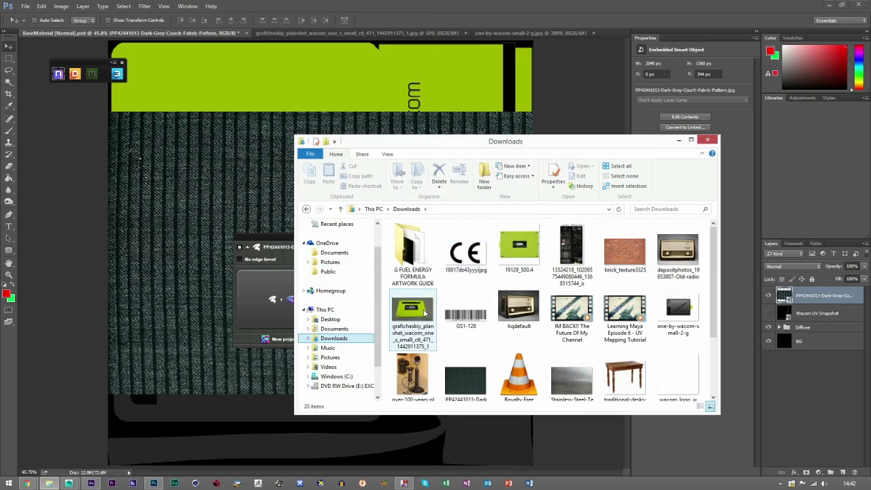
{"action": "double_click", "coordinate": [678, 313]}
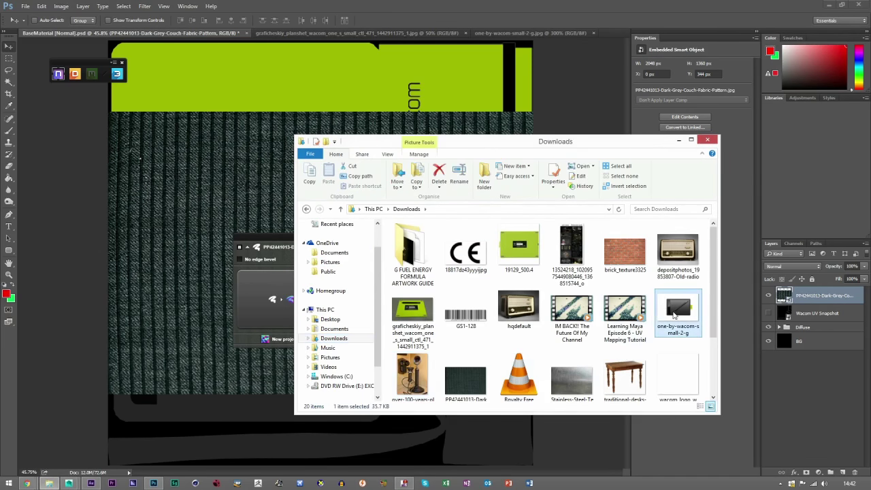
{"action": "scroll", "coordinate": [616, 230], "scroll_direction": "up", "scroll_amount": 6}
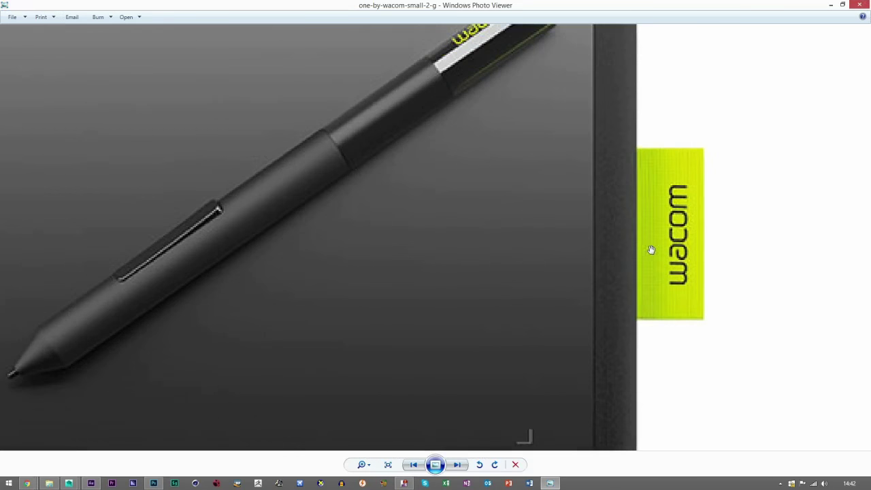
{"action": "left_click_drag", "start_coordinate": [635, 227], "coordinate": [594, 249]}
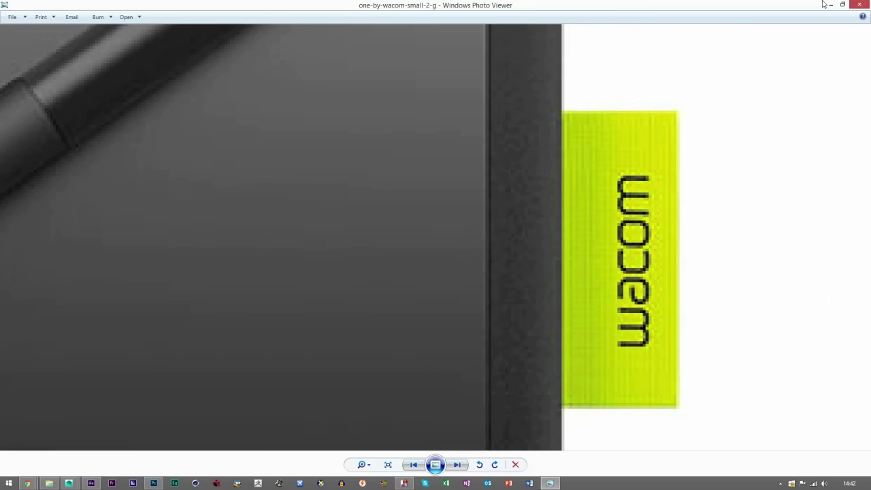
{"action": "left_click", "coordinate": [859, 4]}
{"action": "left_click", "coordinate": [287, 169]}
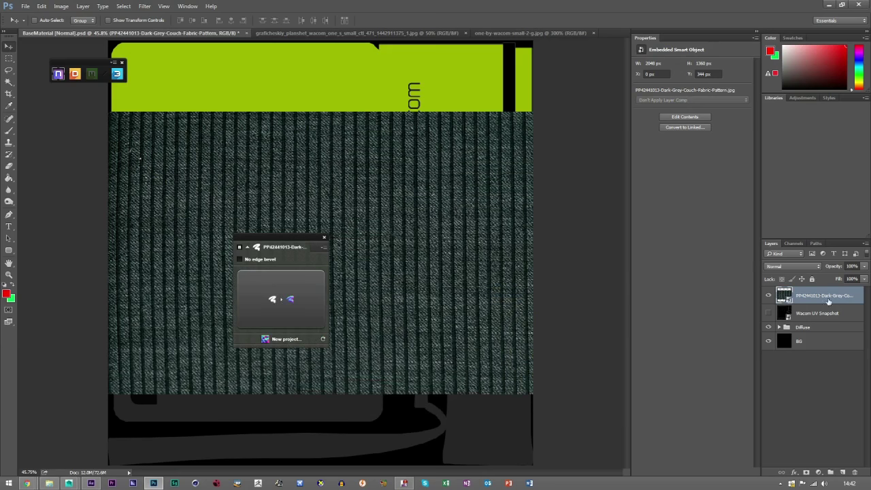
Scale the fabric pattern to 20.97% near the label's UV area and place a duplicate directly below it
{"action": "key", "text": "ctrl+t"}
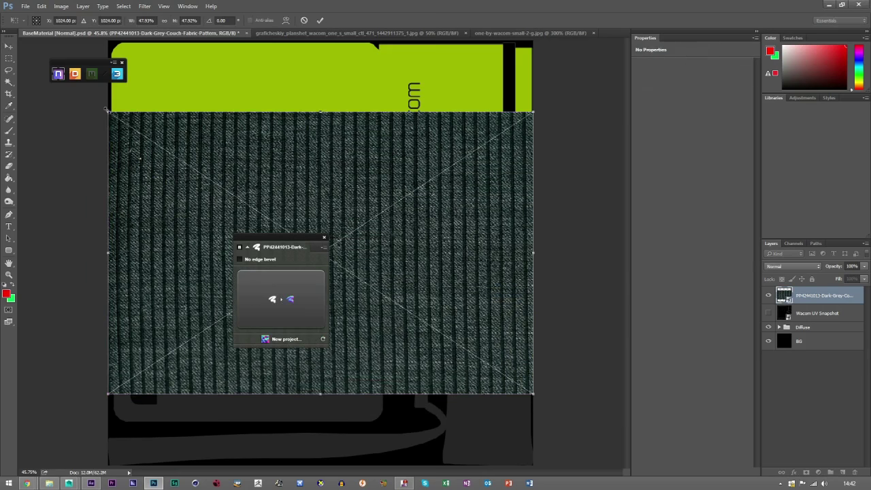
{"action": "left_click_drag", "start_coordinate": [109, 112], "coordinate": [347, 271], "text": "shift"}
{"action": "left_click_drag", "start_coordinate": [435, 307], "coordinate": [397, 167]}
{"action": "left_click", "coordinate": [320, 20]}
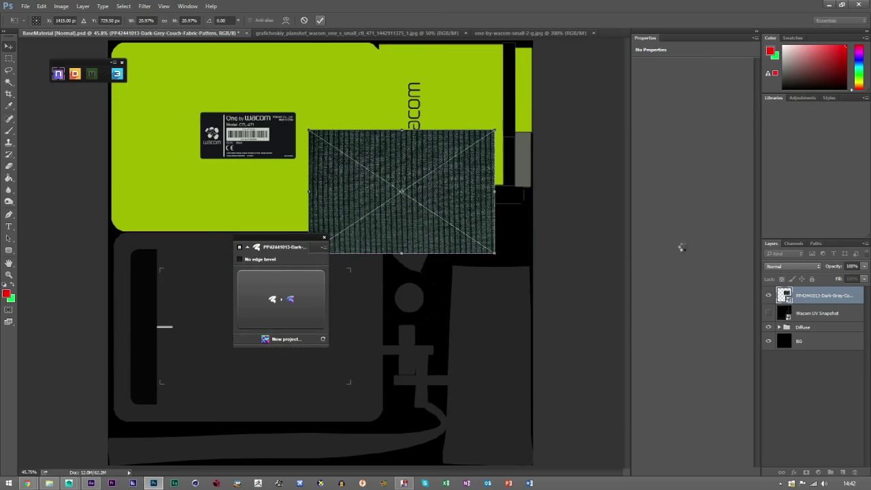
{"action": "left_click_drag", "start_coordinate": [441, 192], "coordinate": [395, 309], "text": "alt"}
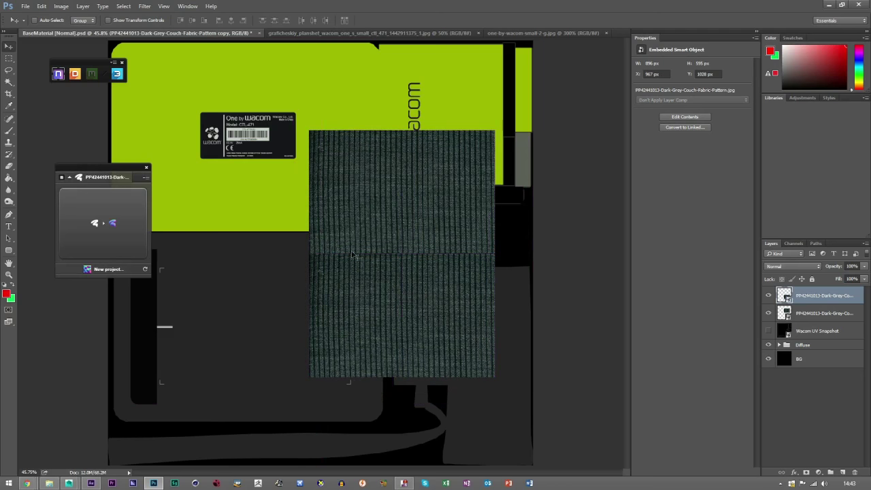
{"action": "left_click", "coordinate": [41, 6]}
{"action": "left_click", "coordinate": [107, 183]}
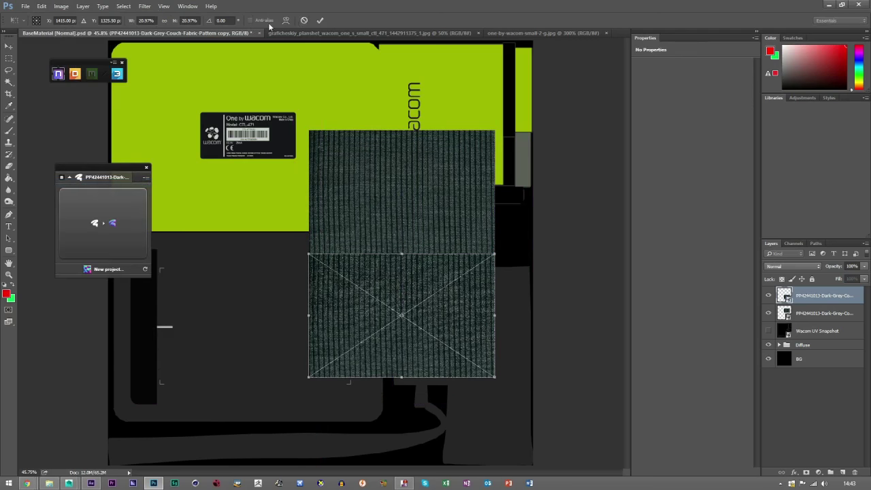
{"action": "left_click", "coordinate": [304, 19]}
Flip the lower fabric copy vertically and nudge it up to Y 1019 px so it overlaps the original
{"action": "left_click", "coordinate": [41, 7]}
{"action": "mouse_move", "coordinate": [92, 193]}
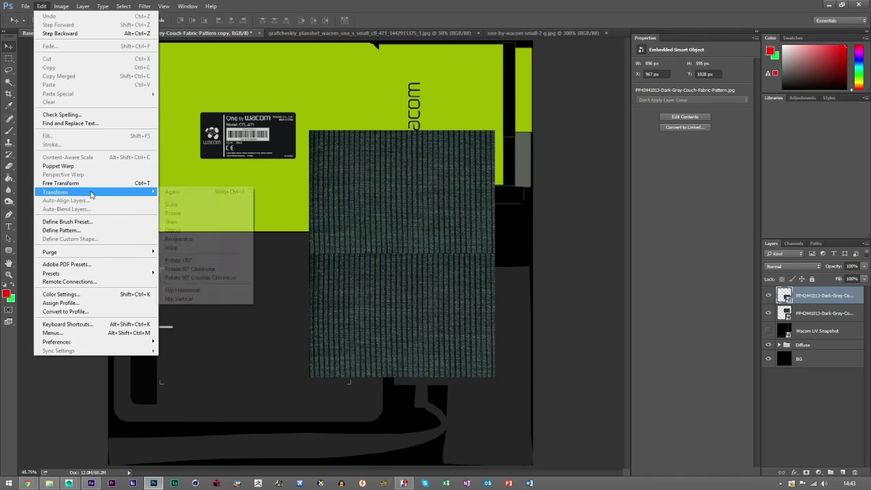
{"action": "left_click", "coordinate": [182, 299]}
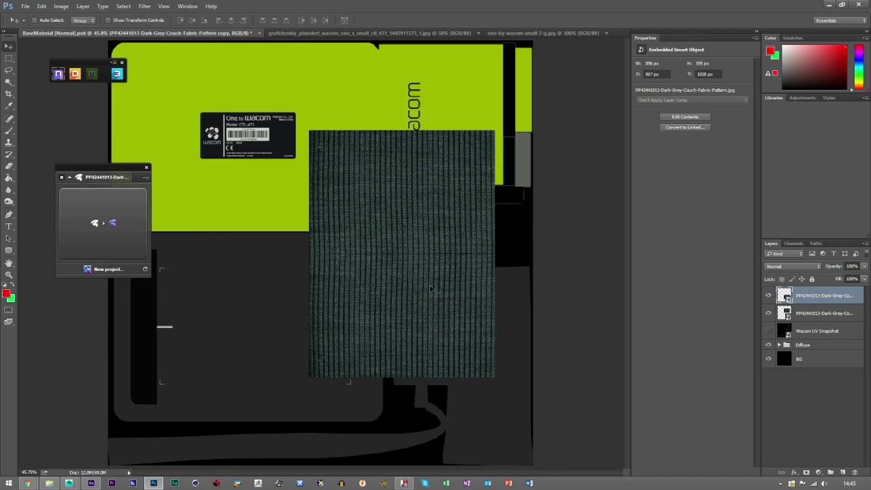
{"action": "key", "text": "Up"}
{"action": "key", "text": "Up"}
{"action": "key", "text": "Up"}
{"action": "key", "text": "Up"}
{"action": "key", "text": "Up"}
{"action": "key", "text": "Up"}
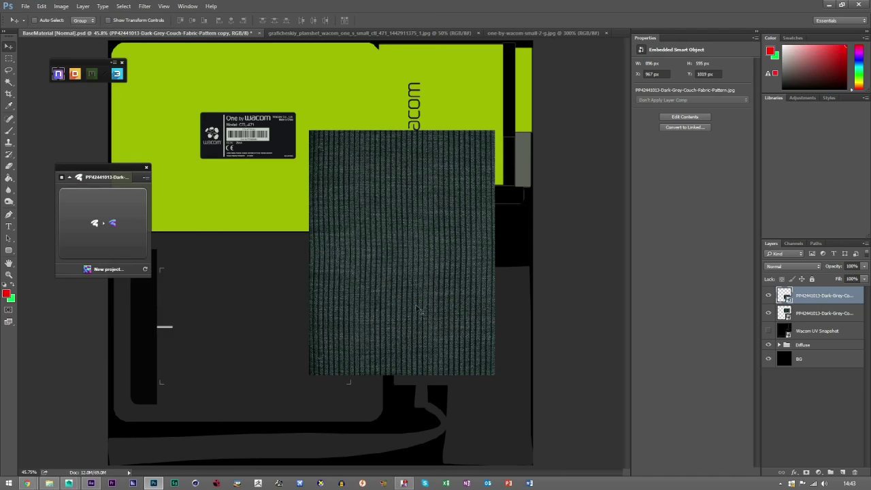
Merge the two fabric pattern layers into one
{"action": "left_click", "coordinate": [816, 310], "text": "shift"}
{"action": "right_click", "coordinate": [819, 311]}
{"action": "left_click", "coordinate": [735, 366]}
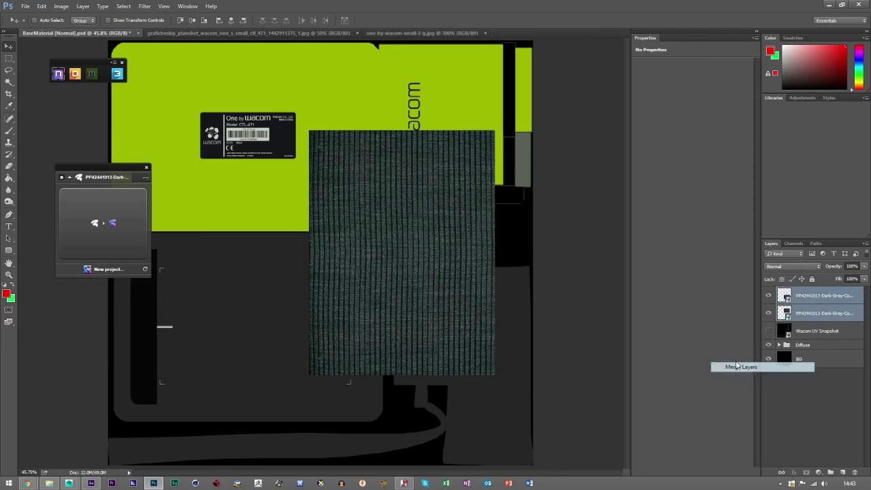
Show the Wacom UV Snapshot layer, move it above the merged fabric layer, and magnify the label area to 50%
{"action": "left_click", "coordinate": [769, 313]}
{"action": "left_click_drag", "start_coordinate": [814, 312], "coordinate": [817, 295]}
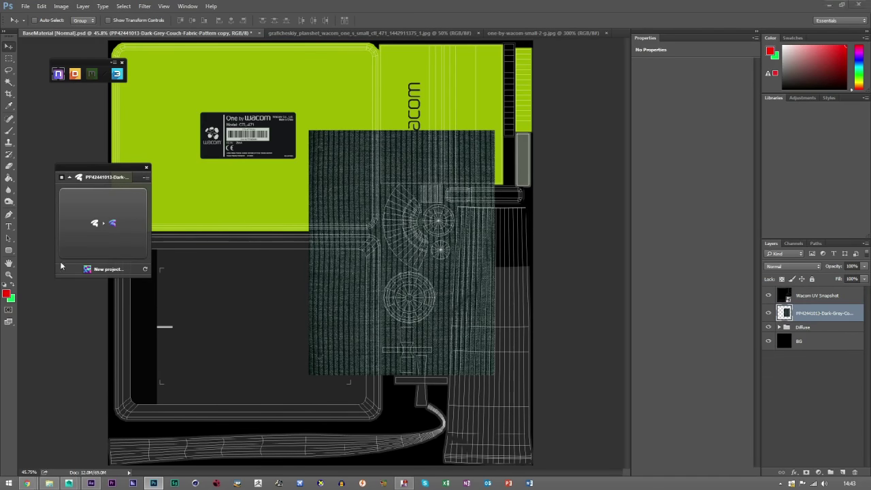
{"action": "left_click", "coordinate": [8, 275]}
{"action": "left_click", "coordinate": [387, 131]}
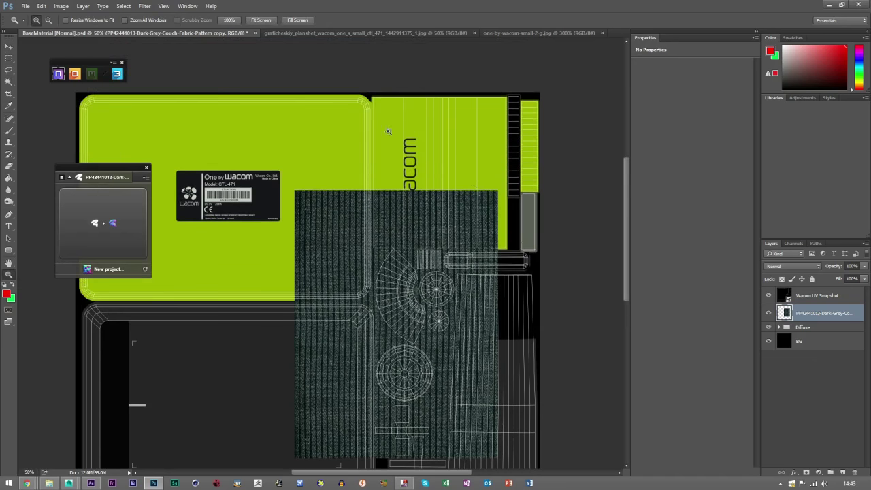
Move the merged fabric layer up so it covers the label's UV area
{"action": "left_click_drag", "start_coordinate": [486, 160], "coordinate": [517, 163]}
{"action": "left_click", "coordinate": [261, 20]}
{"action": "left_click", "coordinate": [509, 85]}
{"action": "left_click", "coordinate": [510, 86]}
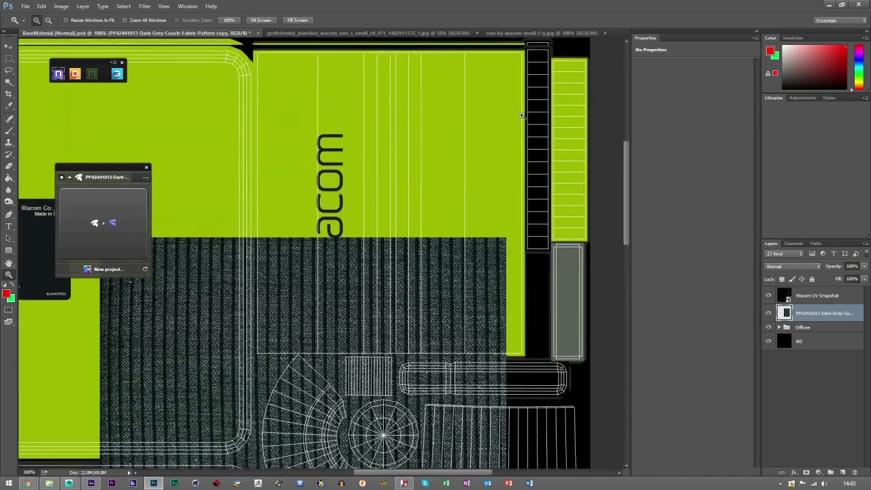
{"action": "left_click", "coordinate": [6, 47]}
{"action": "left_click_drag", "start_coordinate": [334, 316], "coordinate": [353, 128]}
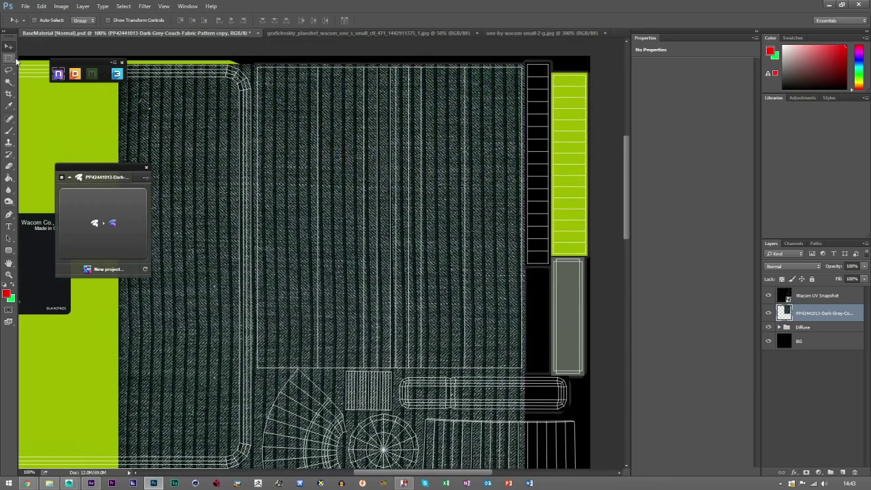
Scale the fabric layer down proportionally to match the width of the label's UV area
{"action": "scroll", "coordinate": [301, 186], "scroll_direction": "down", "scroll_amount": 3}
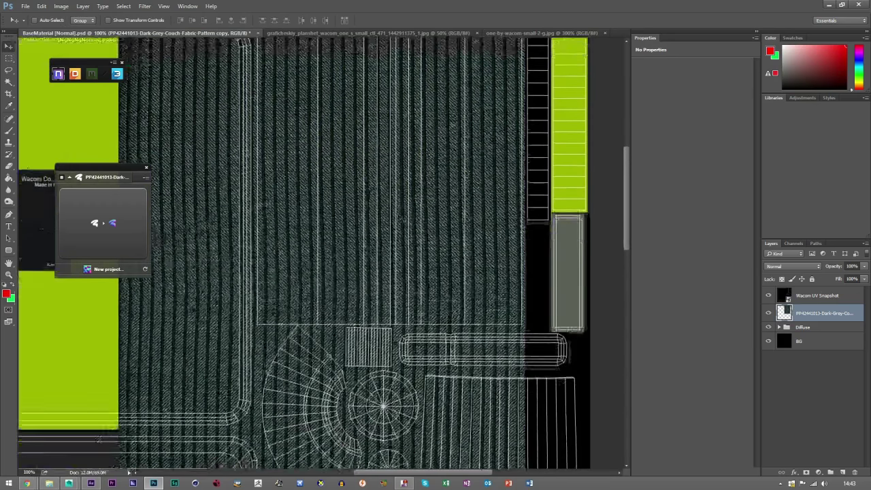
{"action": "key", "text": "ctrl+t"}
{"action": "scroll", "coordinate": [120, 408], "scroll_direction": "down", "scroll_amount": 4}
{"action": "left_click_drag", "start_coordinate": [140, 352], "coordinate": [222, 192], "text": "shift"}
{"action": "left_click", "coordinate": [413, 20]}
Delete the excess fabric below the label's UV area using a rectangular selection
{"action": "left_click", "coordinate": [8, 58]}
{"action": "scroll", "coordinate": [321, 273], "scroll_direction": "up", "scroll_amount": 1}
{"action": "scroll", "coordinate": [190, 375], "scroll_direction": "up", "scroll_amount": 6}
{"action": "left_click_drag", "start_coordinate": [238, 403], "coordinate": [548, 343]}
{"action": "key", "text": "Delete"}
{"action": "scroll", "coordinate": [478, 328], "scroll_direction": "up", "scroll_amount": 2}
{"action": "scroll", "coordinate": [478, 327], "scroll_direction": "up", "scroll_amount": 1}
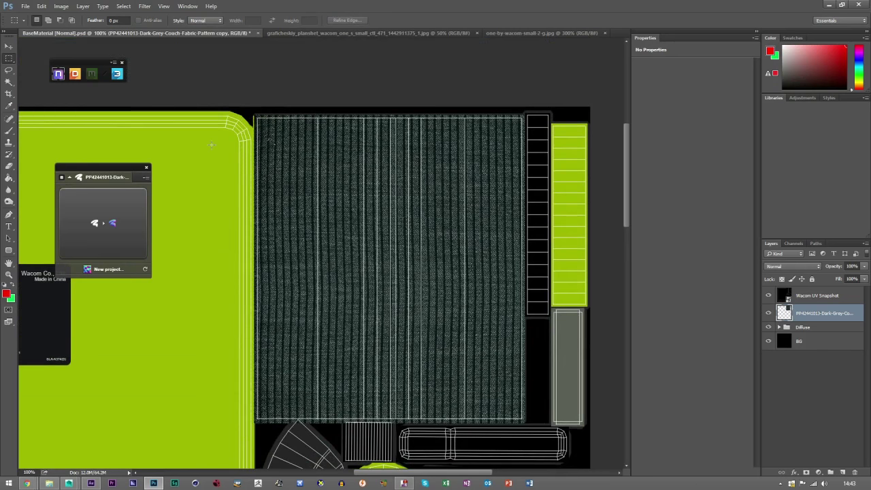
Convert the fabric layer to a normal map with nDo and set its size to 3
{"action": "left_click", "coordinate": [8, 46]}
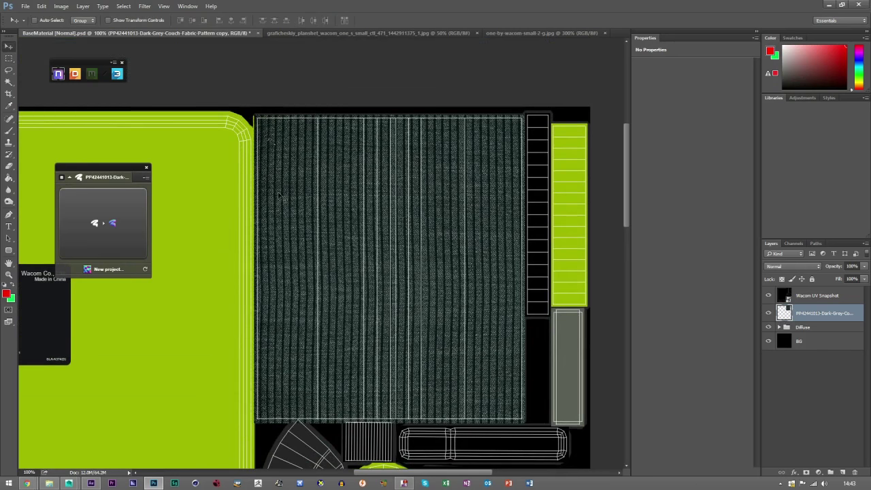
{"action": "left_click", "coordinate": [102, 208]}
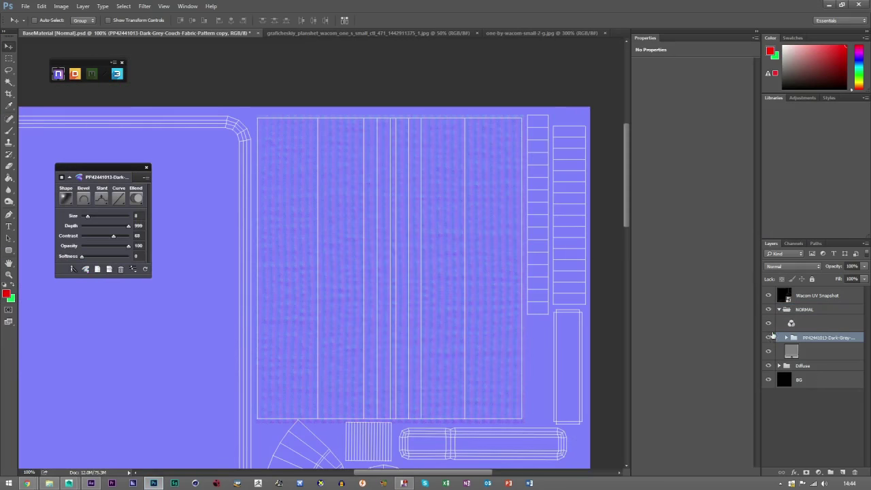
{"action": "left_click", "coordinate": [9, 274]}
{"action": "left_click", "coordinate": [437, 319]}
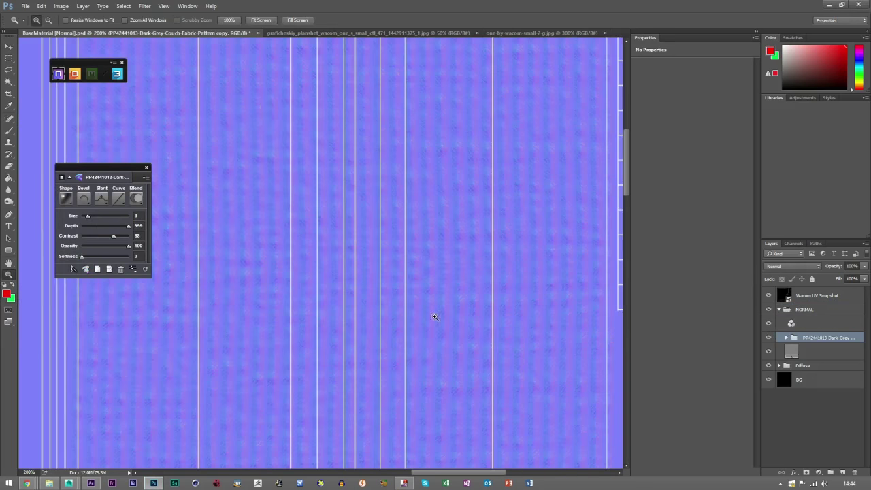
{"action": "scroll", "coordinate": [490, 266], "scroll_direction": "up", "scroll_amount": 3}
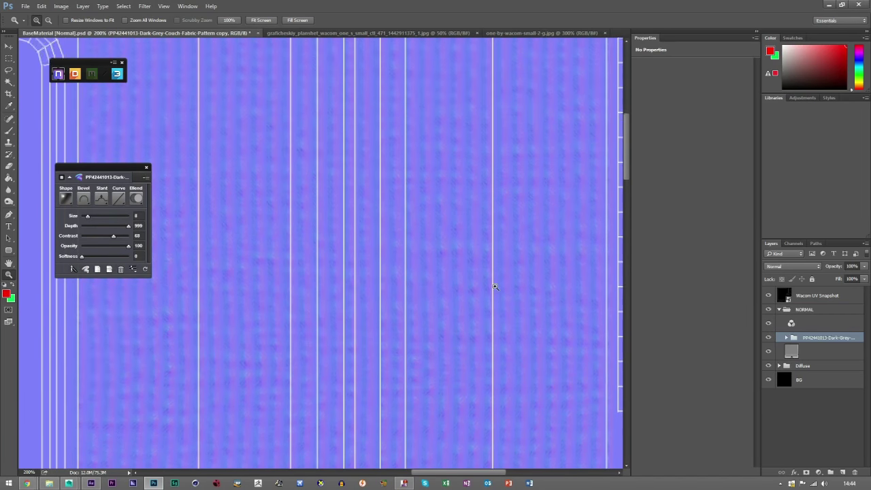
{"action": "left_click", "coordinate": [9, 46]}
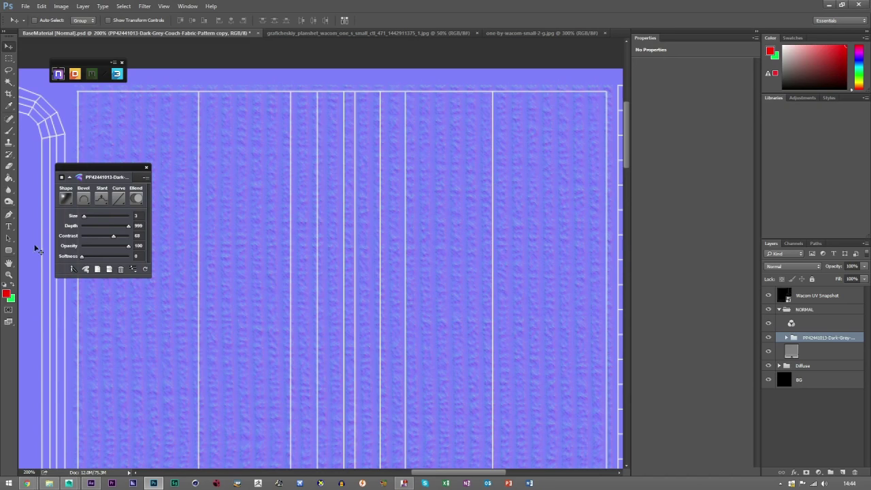
Set the fabric normal's softness to 3 and its contrast to 75 in nDo
{"action": "left_click", "coordinate": [9, 263]}
{"action": "left_click_drag", "start_coordinate": [315, 439], "coordinate": [300, 120]}
{"action": "left_click", "coordinate": [9, 47]}
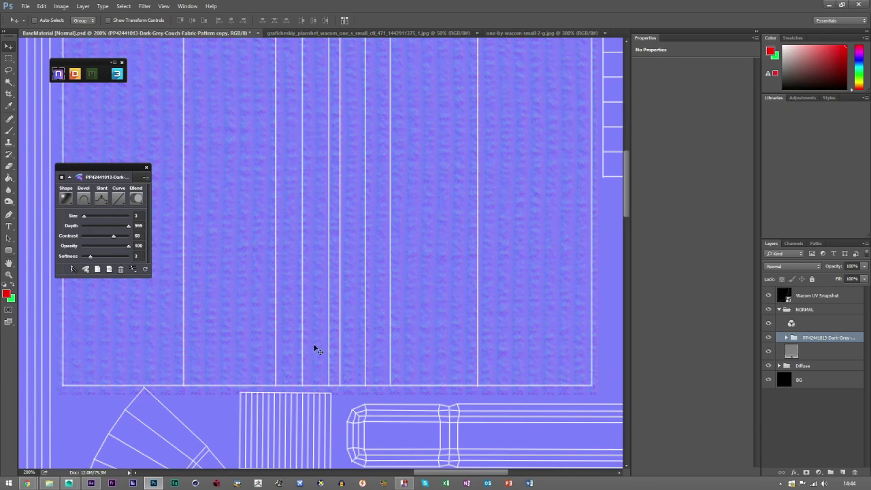
{"action": "left_click", "coordinate": [9, 262]}
{"action": "left_click_drag", "start_coordinate": [291, 199], "coordinate": [344, 317]}
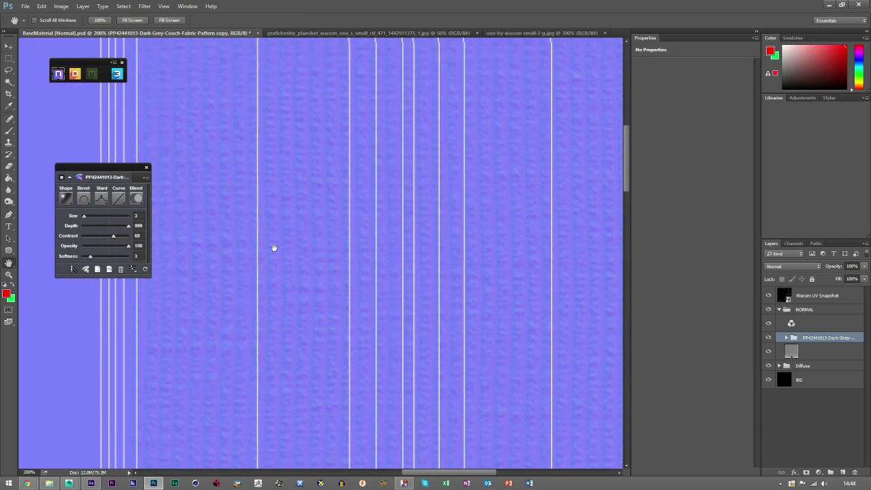
{"action": "left_click", "coordinate": [7, 48]}
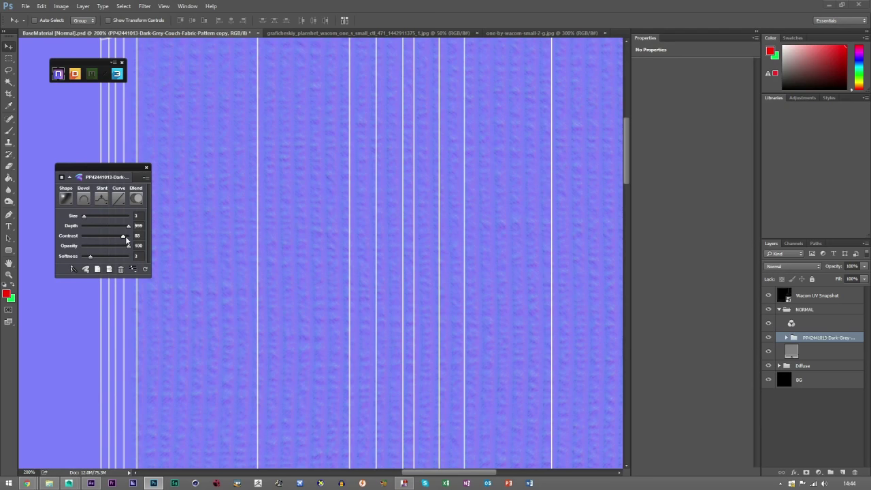
{"action": "left_click_drag", "start_coordinate": [125, 239], "coordinate": [119, 238]}
Hide the Wacom UV Snapshot layer and save the normal map in Targa format over Wacom Normal on the Desktop
{"action": "left_click", "coordinate": [768, 296]}
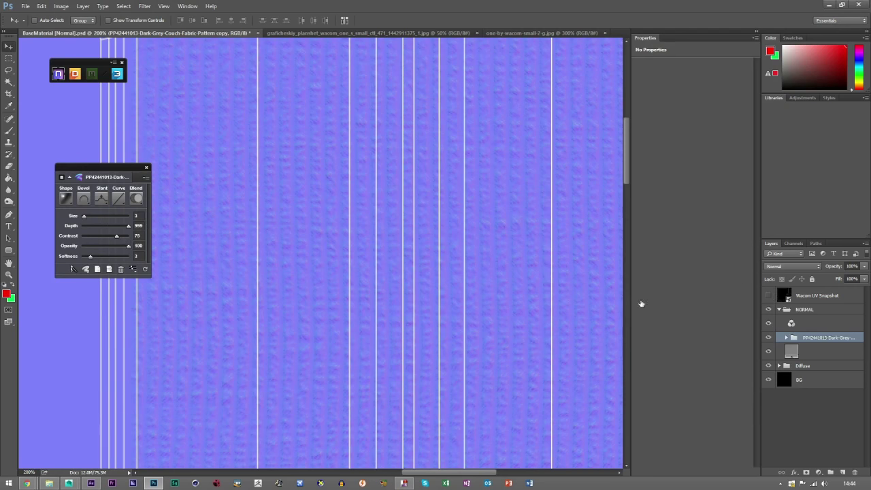
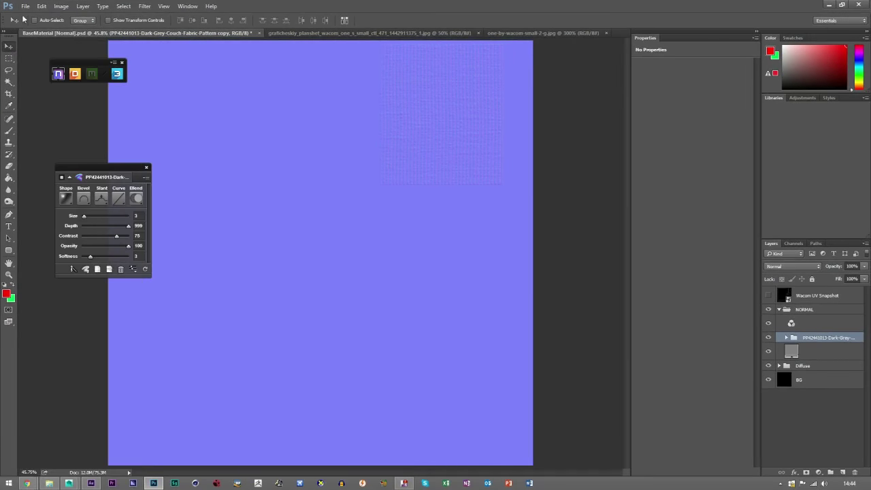
{"action": "left_click", "coordinate": [39, 106]}
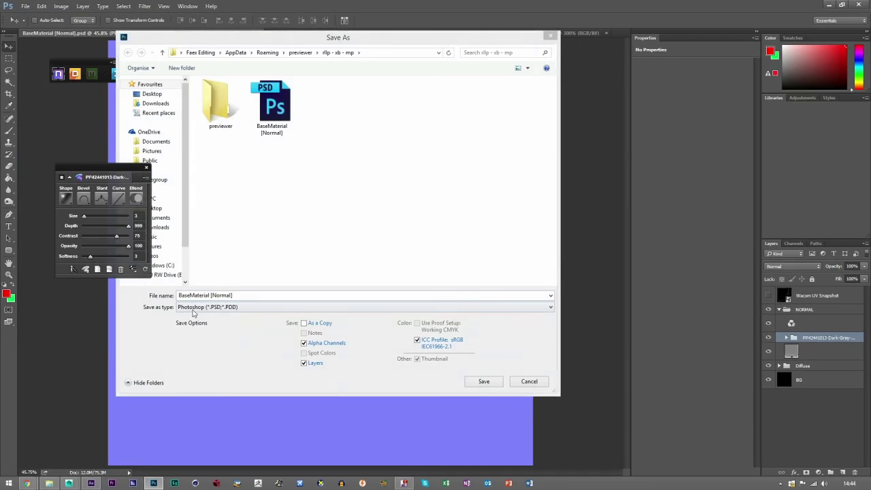
{"action": "left_click", "coordinate": [193, 308]}
{"action": "left_click", "coordinate": [192, 445]}
{"action": "left_click", "coordinate": [153, 95]}
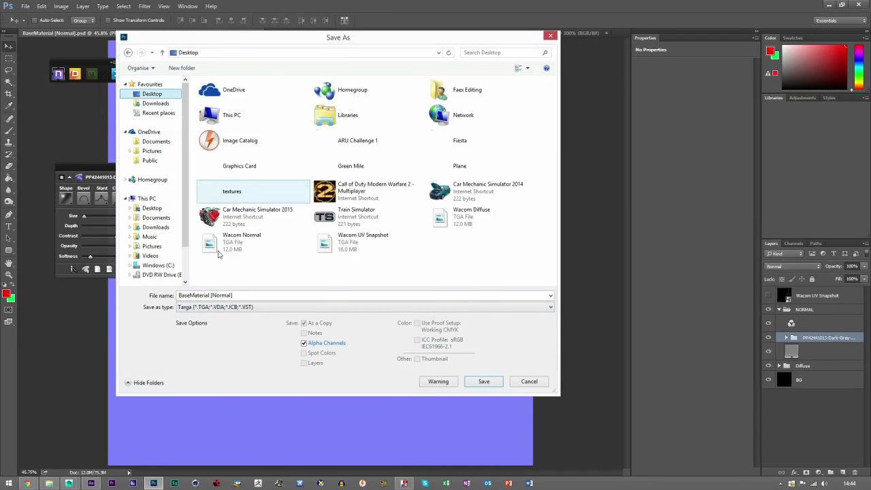
{"action": "double_click", "coordinate": [269, 236]}
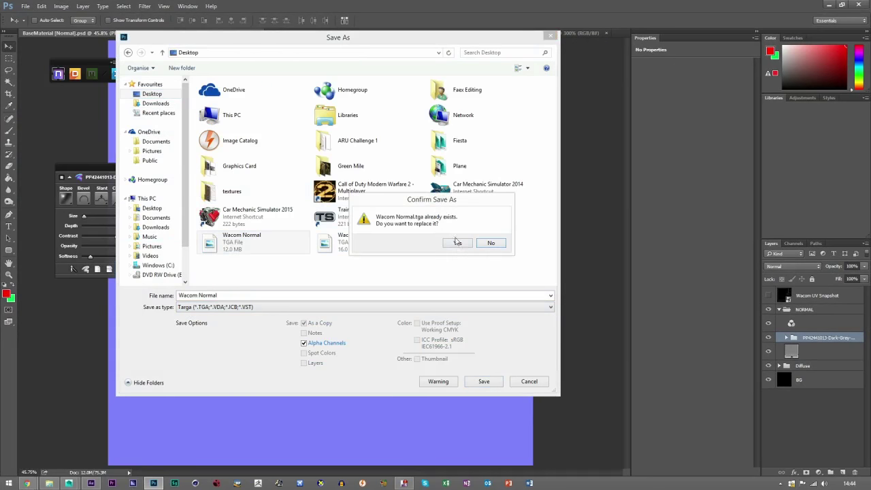
{"action": "left_click", "coordinate": [457, 243]}
{"action": "left_click", "coordinate": [480, 198]}
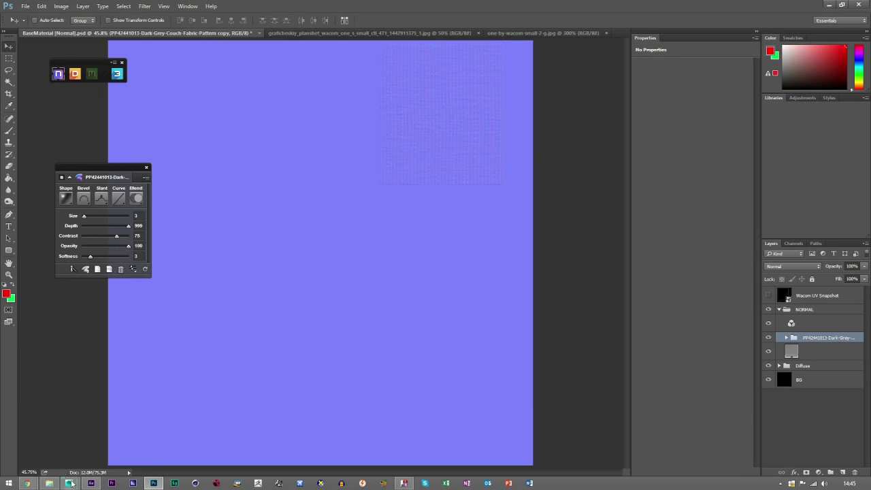
Switch to Maya and connect a file texture to the label's blinn1 bump mapping, used as Tangent Space Normals
{"action": "mouse_move", "coordinate": [70, 483]}
{"action": "left_click", "coordinate": [157, 436]}
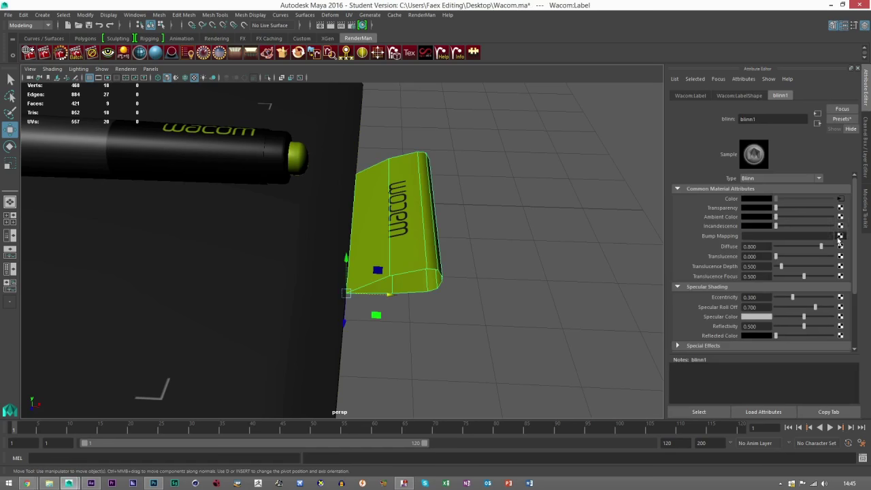
{"action": "left_click", "coordinate": [840, 236]}
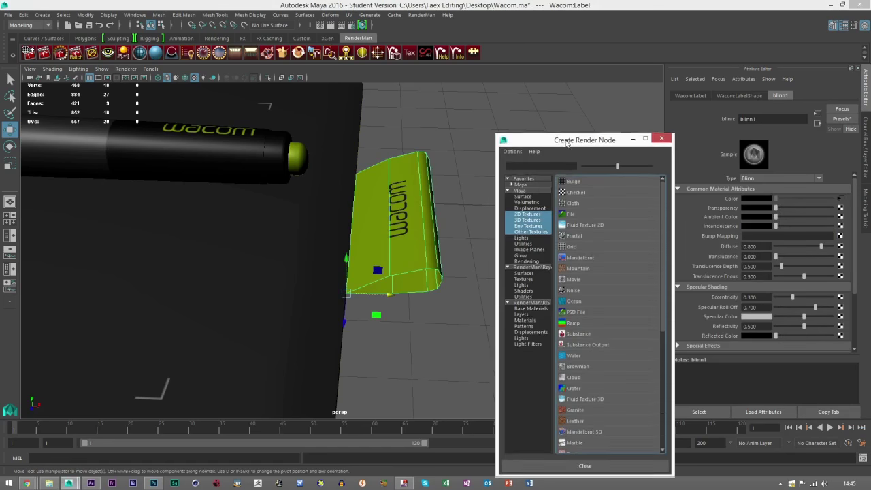
{"action": "left_click", "coordinate": [576, 210]}
{"action": "left_click", "coordinate": [772, 208]}
{"action": "left_click", "coordinate": [762, 227]}
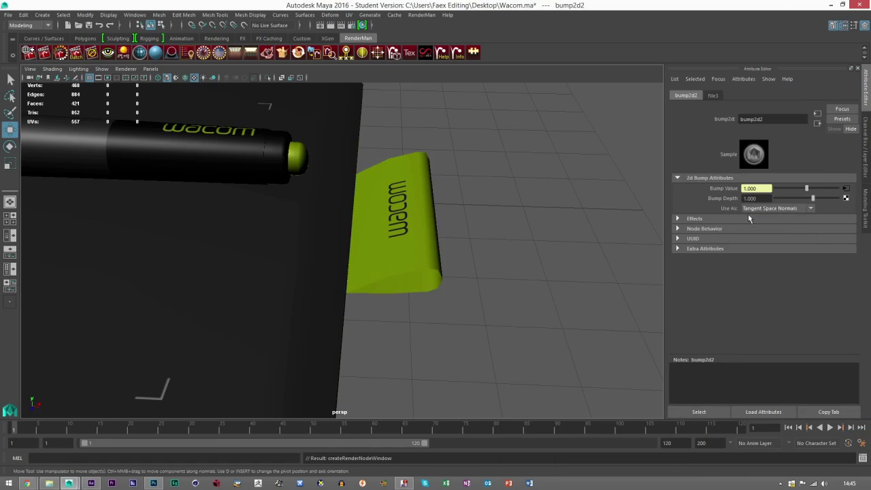
Load Wacom Normal.tga from the Desktop as the image for the bump file texture
{"action": "left_click", "coordinate": [848, 188]}
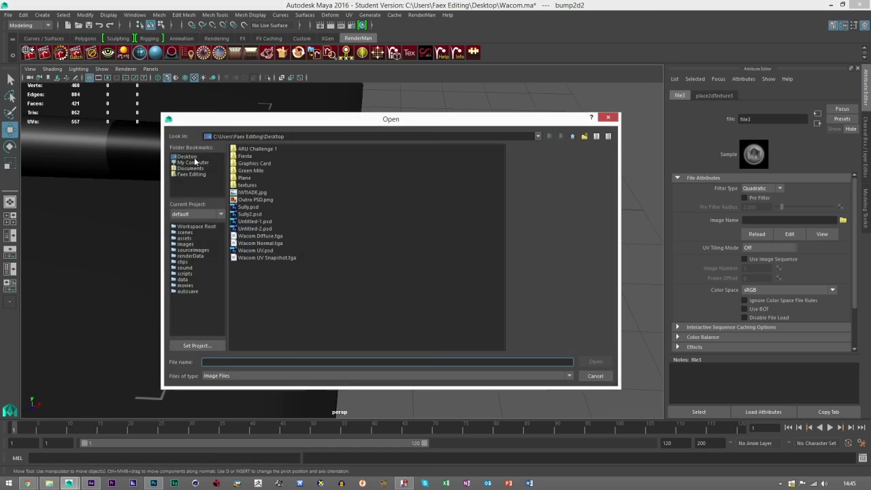
{"action": "double_click", "coordinate": [261, 244]}
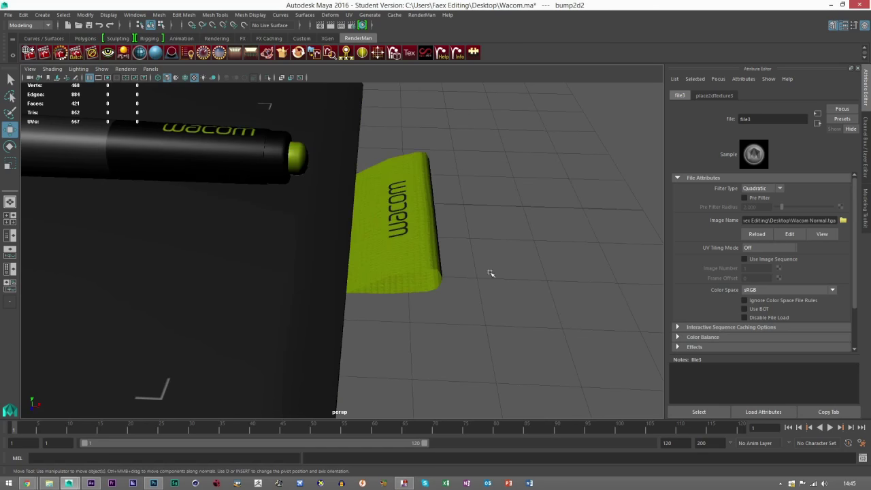
{"action": "left_click", "coordinate": [126, 68]}
{"action": "left_click", "coordinate": [511, 232]}
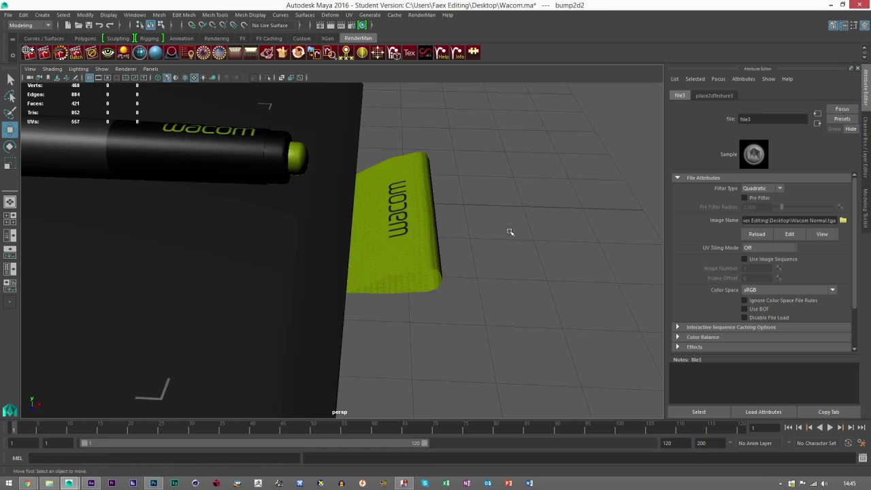
{"action": "left_click", "coordinate": [511, 232]}
Examine the fabric bump on the green label up close and from several angles in Maya's perspective view
{"action": "scroll", "coordinate": [408, 297], "scroll_direction": "up", "scroll_amount": 5}
{"action": "mouse_move", "coordinate": [408, 298]}
{"action": "left_mouse_down", "text": "alt"}
{"action": "mouse_move", "coordinate": [429, 321]}
{"action": "mouse_move", "coordinate": [501, 306]}
{"action": "mouse_move", "coordinate": [453, 313]}
{"action": "mouse_move", "coordinate": [396, 305]}
{"action": "mouse_move", "coordinate": [375, 324]}
{"action": "mouse_move", "coordinate": [406, 304]}
{"action": "left_mouse_up", "text": "alt"}
{"action": "scroll", "coordinate": [430, 332], "scroll_direction": "down", "scroll_amount": 9}
{"action": "scroll", "coordinate": [501, 307], "scroll_direction": "up", "scroll_amount": 4}
{"action": "scroll", "coordinate": [390, 316], "scroll_direction": "up", "scroll_amount": 5}
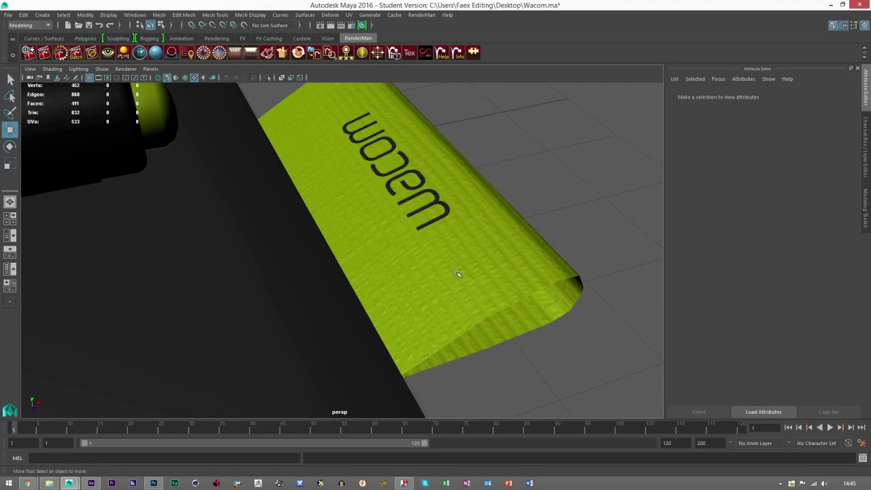
{"action": "scroll", "coordinate": [462, 273], "scroll_direction": "down", "scroll_amount": 2}
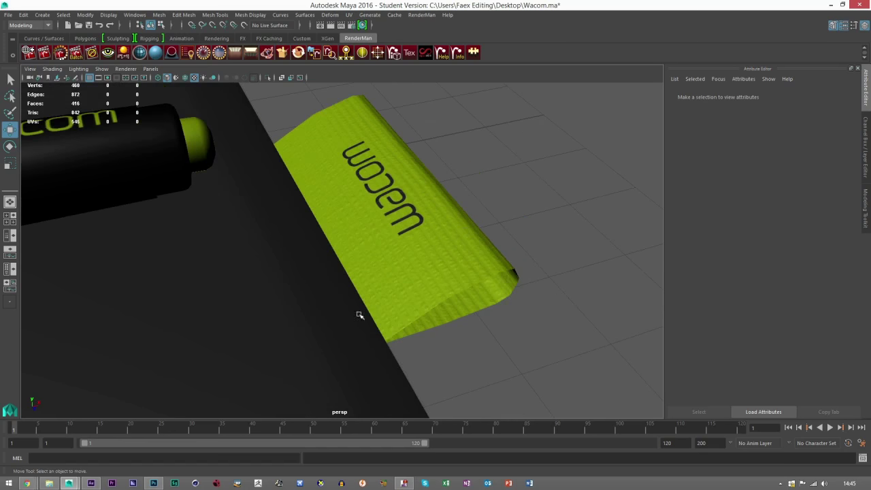
{"action": "left_click", "coordinate": [151, 483]}
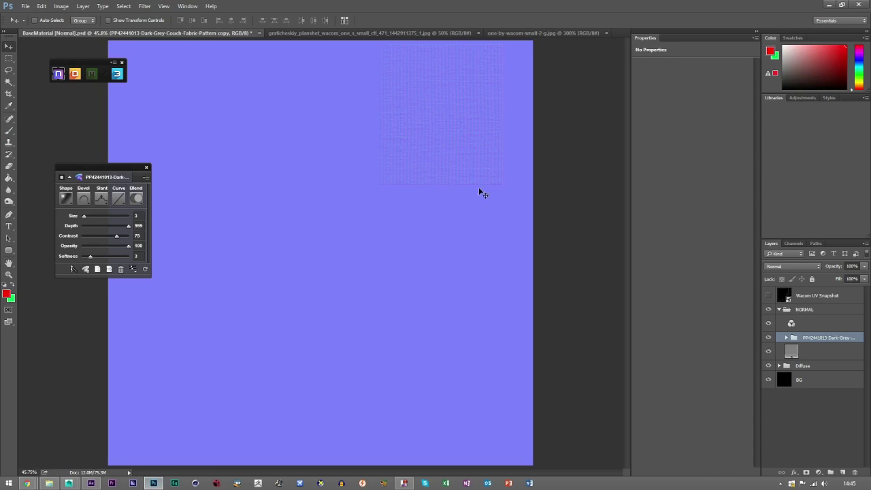
{"action": "left_click", "coordinate": [69, 483]}
{"action": "left_click_drag", "start_coordinate": [292, 276], "coordinate": [364, 286], "text": "alt"}
{"action": "middle_click_drag", "start_coordinate": [371, 281], "coordinate": [349, 300], "text": "alt"}
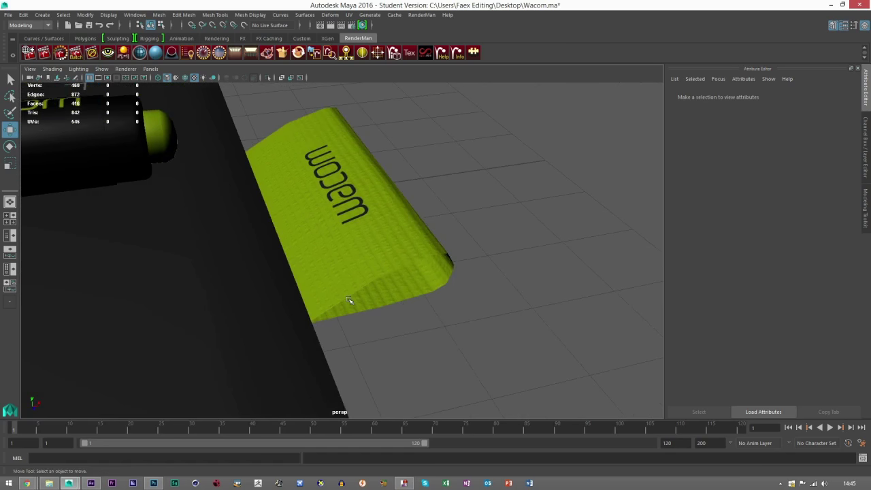
{"action": "scroll", "coordinate": [348, 300], "scroll_direction": "up", "scroll_amount": 2}
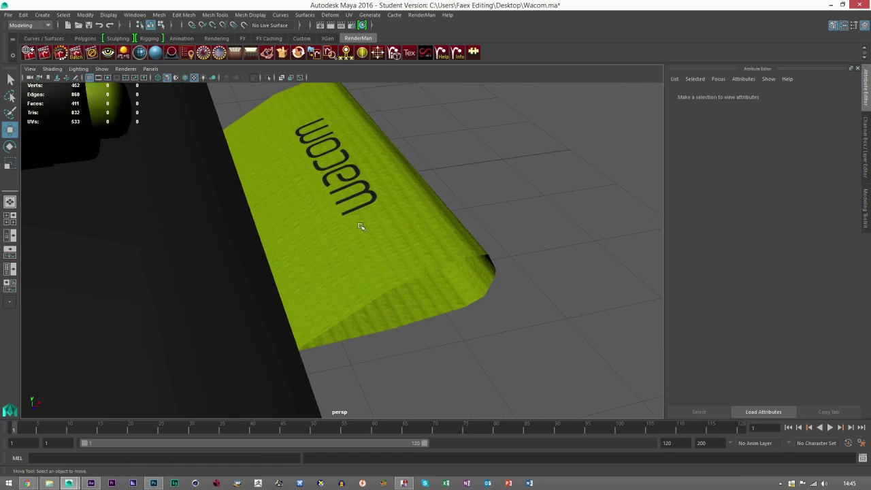
Switch to Photoshop, magnify the fabric normal to 200%, set its softness to 1 and raise its contrast in nDo
{"action": "left_click", "coordinate": [154, 483]}
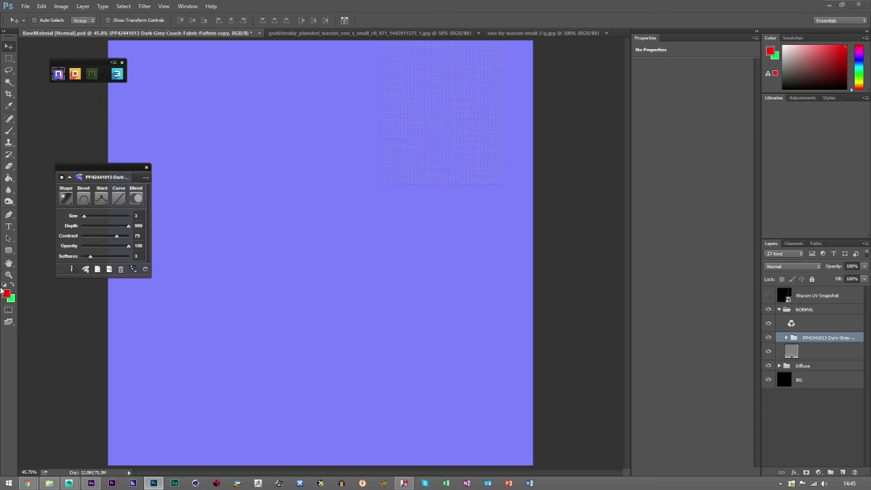
{"action": "left_click", "coordinate": [496, 127]}
{"action": "left_click", "coordinate": [486, 189]}
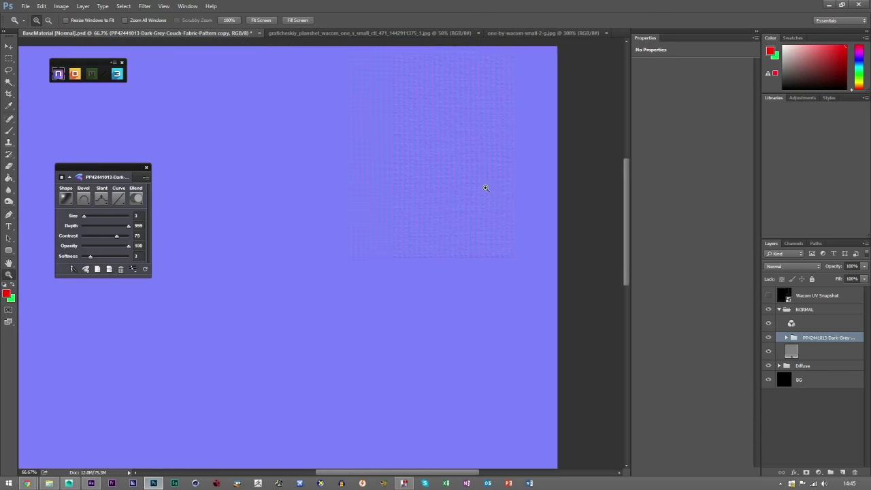
{"action": "left_click", "coordinate": [486, 215]}
{"action": "left_click", "coordinate": [486, 215]}
{"action": "key", "text": "v"}
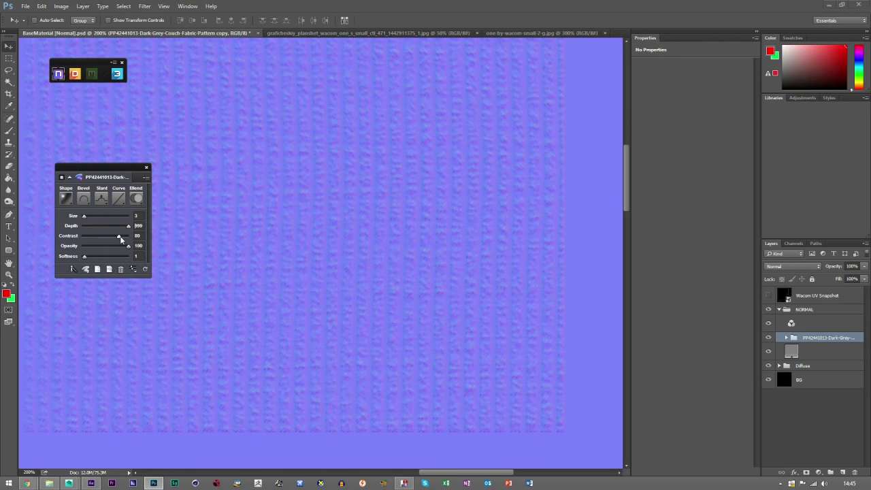
Save the normal map as a 24 bits/pixel Targa over the existing Wacom Normal file on the Desktop
{"action": "left_click", "coordinate": [24, 6]}
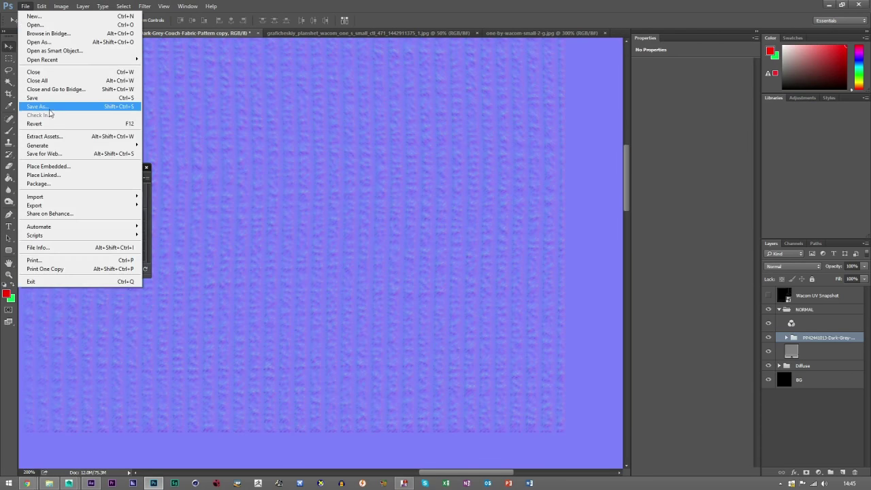
{"action": "left_click", "coordinate": [49, 108]}
{"action": "left_click", "coordinate": [200, 307]}
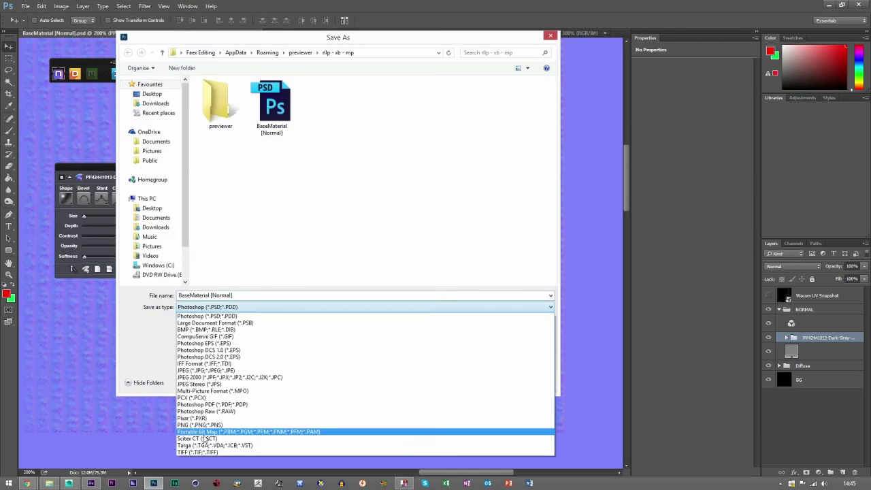
{"action": "left_click", "coordinate": [203, 445]}
{"action": "left_click", "coordinate": [161, 95]}
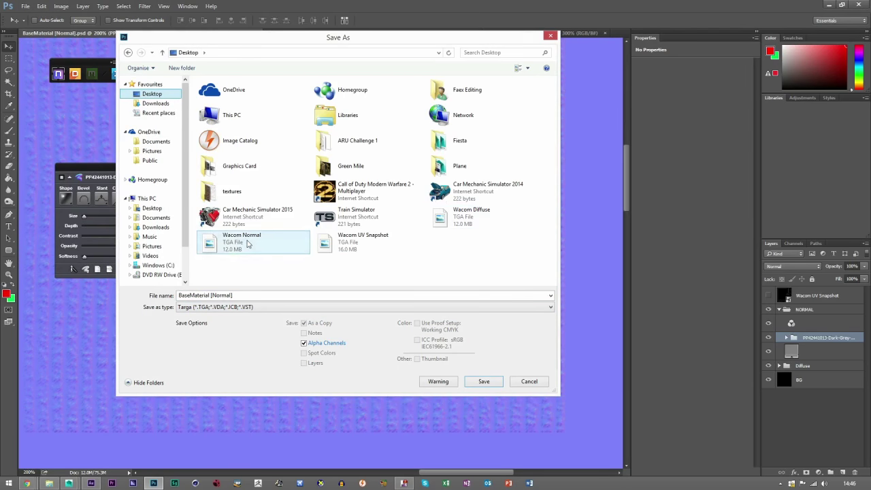
{"action": "double_click", "coordinate": [235, 242]}
{"action": "left_click", "coordinate": [455, 244]}
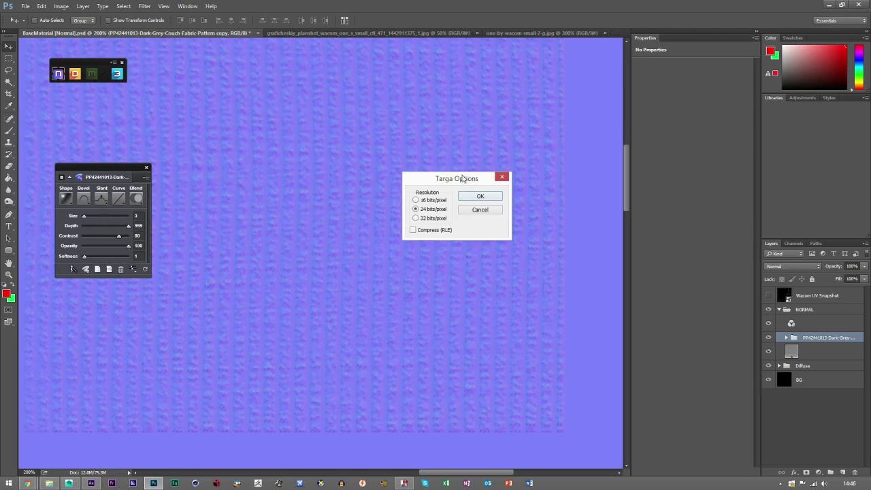
{"action": "left_click", "coordinate": [469, 196]}
Switch to Maya and reload the file texture used as bump mapping on the green label's blinn1 material
{"action": "mouse_move", "coordinate": [69, 483]}
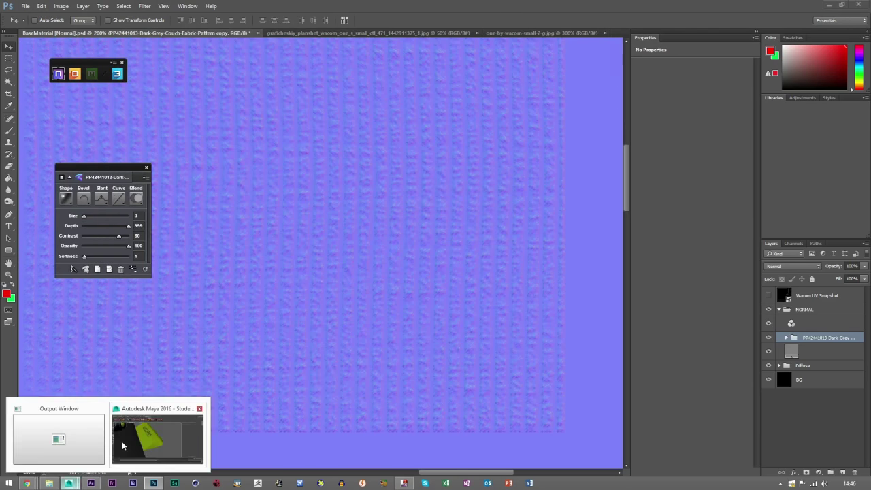
{"action": "left_click", "coordinate": [122, 441]}
{"action": "left_click", "coordinate": [365, 276]}
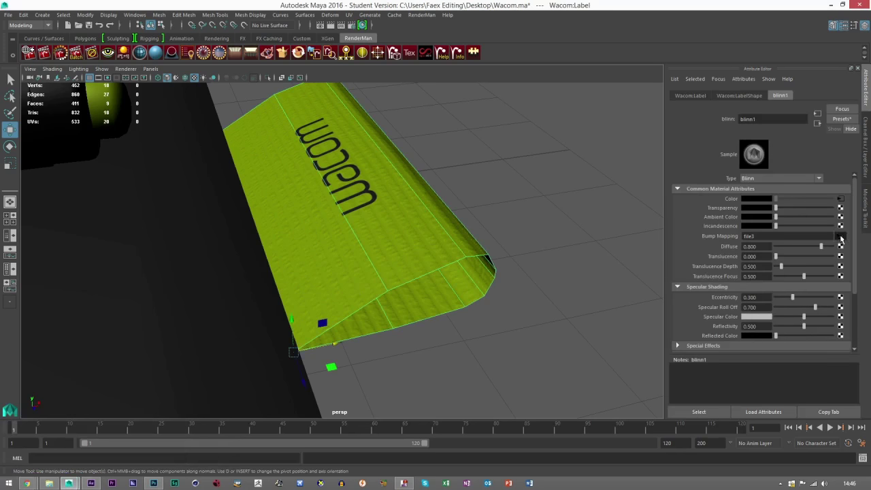
{"action": "left_click", "coordinate": [840, 236]}
{"action": "left_click", "coordinate": [571, 238]}
Examine the updated fabric bump on the green label up close in the perspective view
{"action": "left_click_drag", "start_coordinate": [571, 238], "coordinate": [404, 331], "text": "alt"}
{"action": "middle_click_drag", "start_coordinate": [404, 330], "coordinate": [377, 322], "text": "alt"}
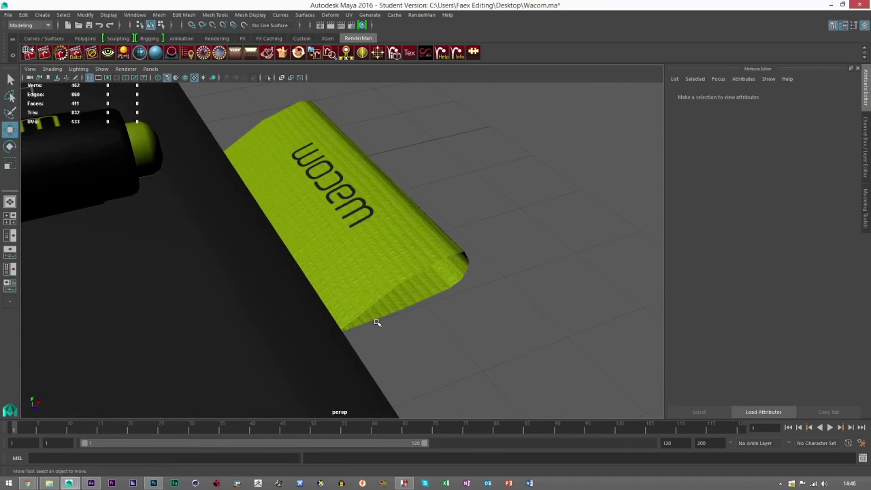
{"action": "right_click_drag", "start_coordinate": [377, 322], "coordinate": [408, 340], "text": "alt"}
{"action": "middle_click_drag", "start_coordinate": [408, 340], "coordinate": [378, 321], "text": "alt"}
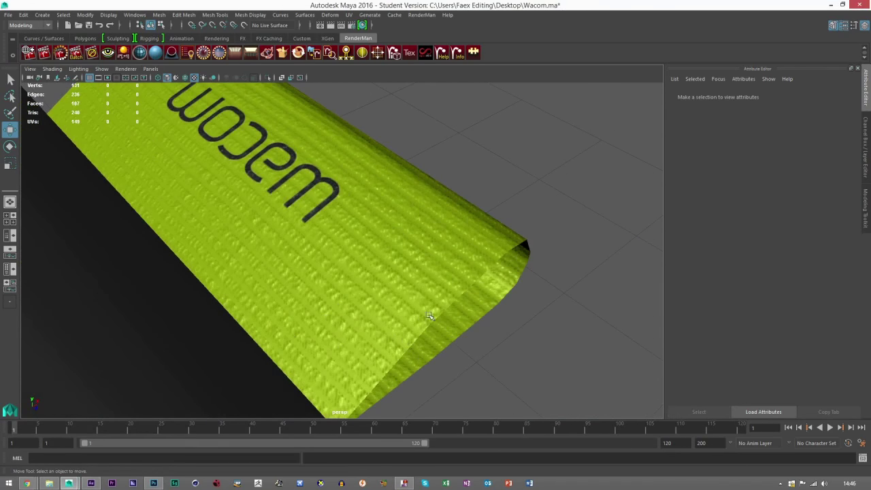
{"action": "middle_click_drag", "start_coordinate": [419, 270], "coordinate": [442, 204], "text": "alt"}
Switch to Photoshop and merge the fabric pattern group inside the NORMAL group into a single layer
{"action": "left_click", "coordinate": [153, 482]}
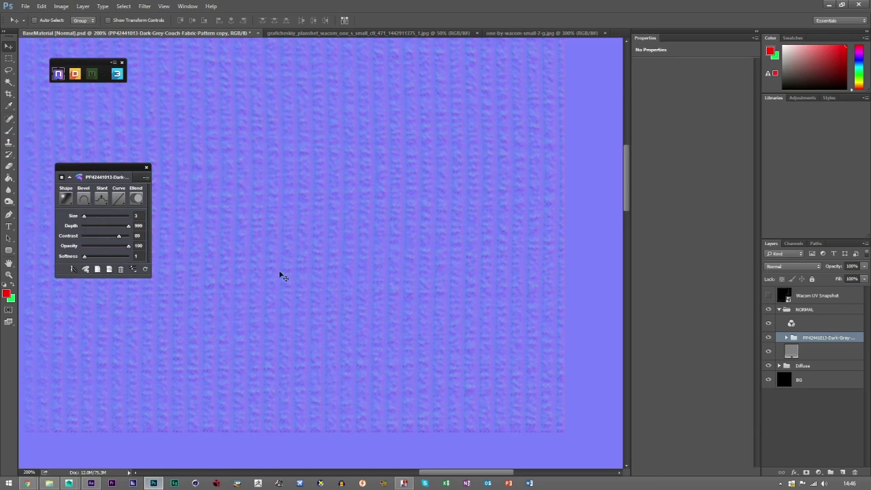
{"action": "left_click", "coordinate": [8, 274]}
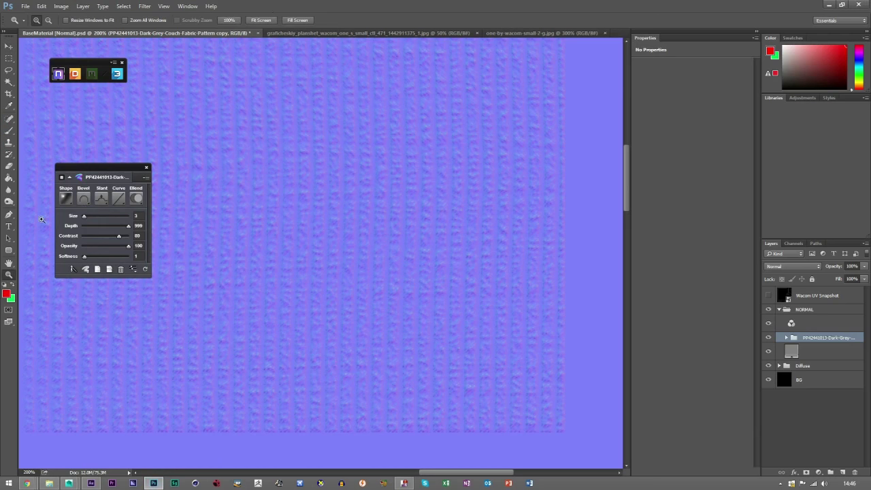
{"action": "left_click", "coordinate": [49, 20]}
{"action": "left_click", "coordinate": [269, 133]}
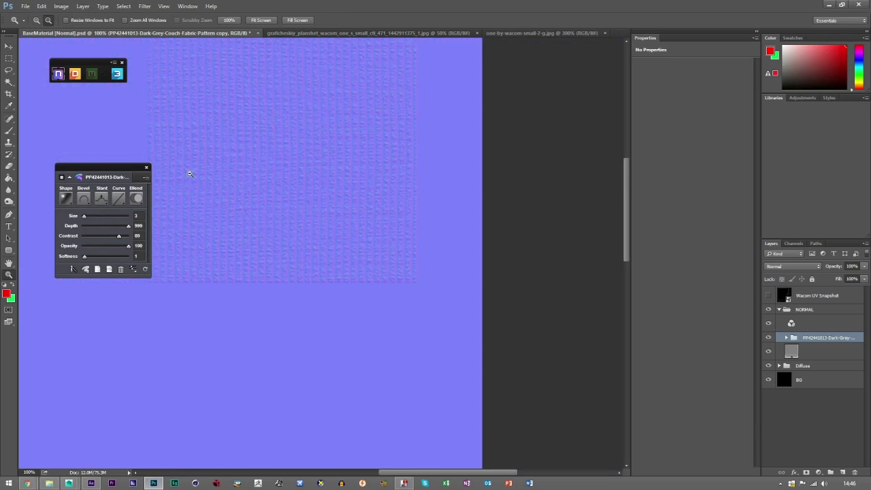
{"action": "left_click", "coordinate": [9, 263]}
{"action": "left_click_drag", "start_coordinate": [331, 334], "coordinate": [368, 378]}
{"action": "left_click", "coordinate": [9, 45]}
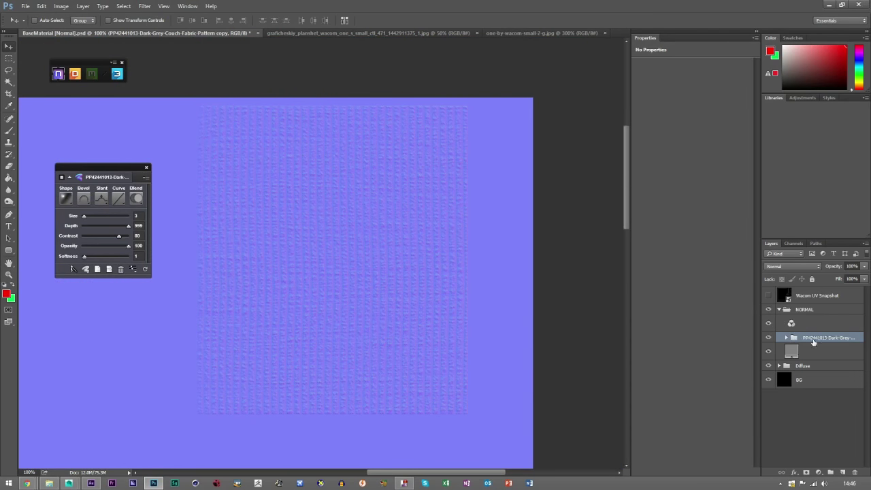
{"action": "left_click", "coordinate": [768, 338]}
{"action": "left_click", "coordinate": [768, 338]}
{"action": "right_click", "coordinate": [826, 337]}
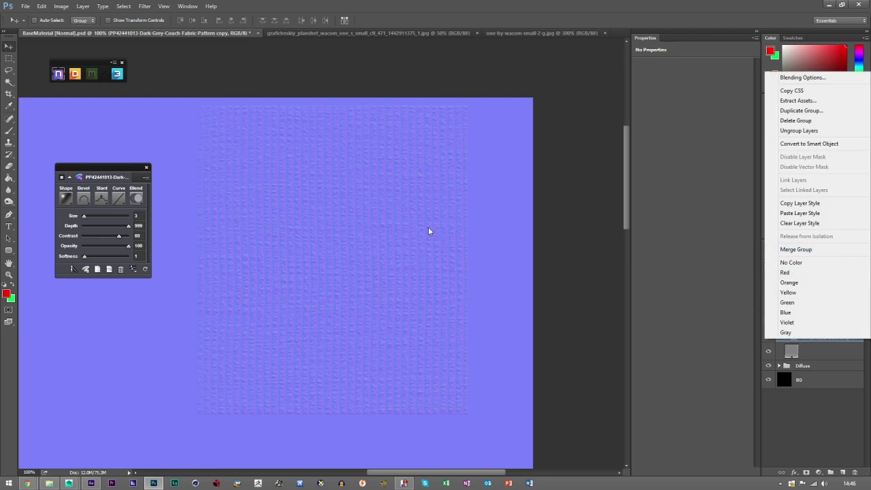
{"action": "left_click", "coordinate": [652, 30]}
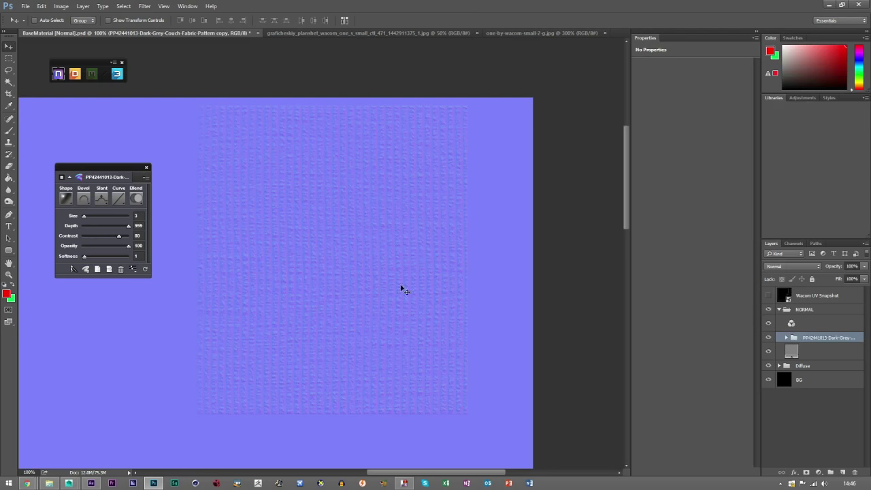
{"action": "right_click", "coordinate": [813, 335]}
{"action": "left_click", "coordinate": [794, 247]}
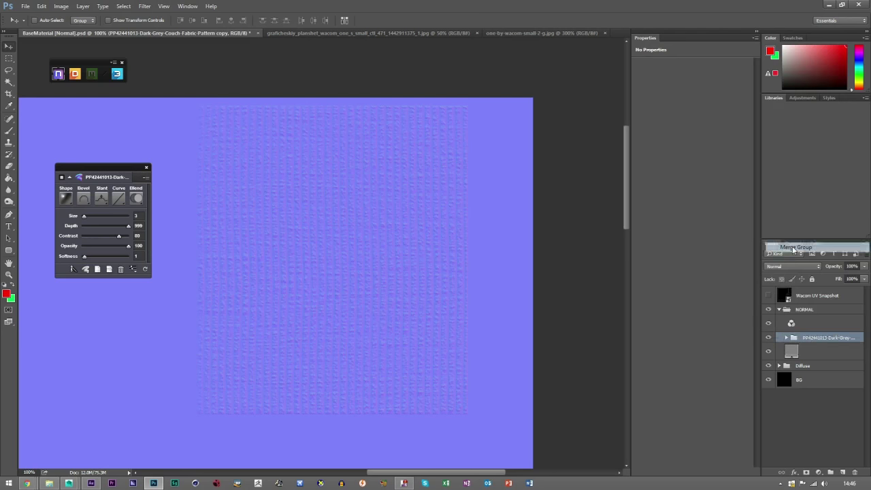
Toggle the merged layer's visibility to check it and rename the layer Fabric
{"action": "left_click", "coordinate": [769, 342]}
{"action": "left_click", "coordinate": [769, 342]}
{"action": "left_click", "coordinate": [767, 339]}
{"action": "left_click", "coordinate": [767, 340]}
{"action": "double_click", "coordinate": [821, 342]}
{"action": "type", "text": "Fabric"}
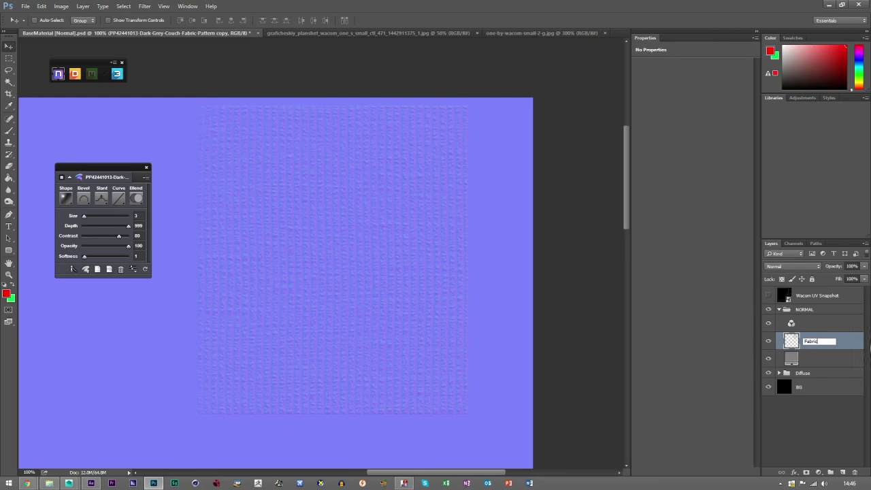
{"action": "key", "text": "Return"}
Show the Wacom UV Snapshot layer and select the empty area around its UV islands with the Magic Wand
{"action": "left_click", "coordinate": [768, 295]}
{"action": "left_click", "coordinate": [9, 81]}
{"action": "left_click", "coordinate": [784, 300]}
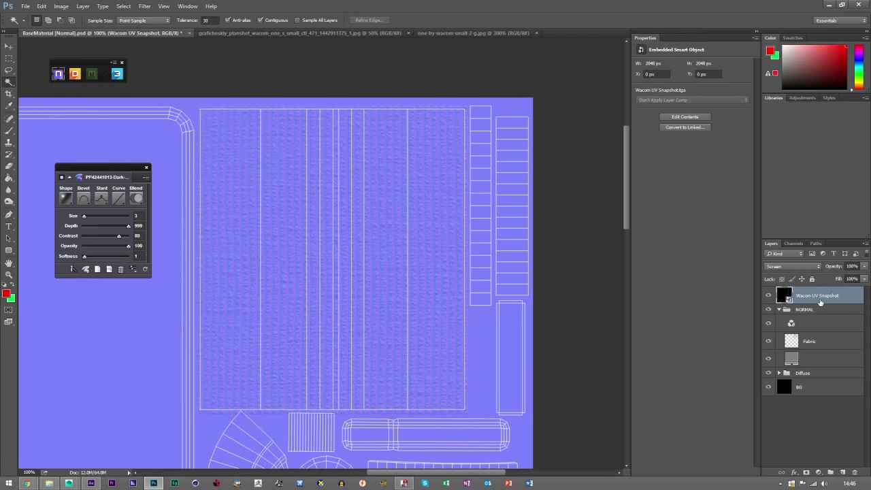
{"action": "left_click", "coordinate": [195, 107]}
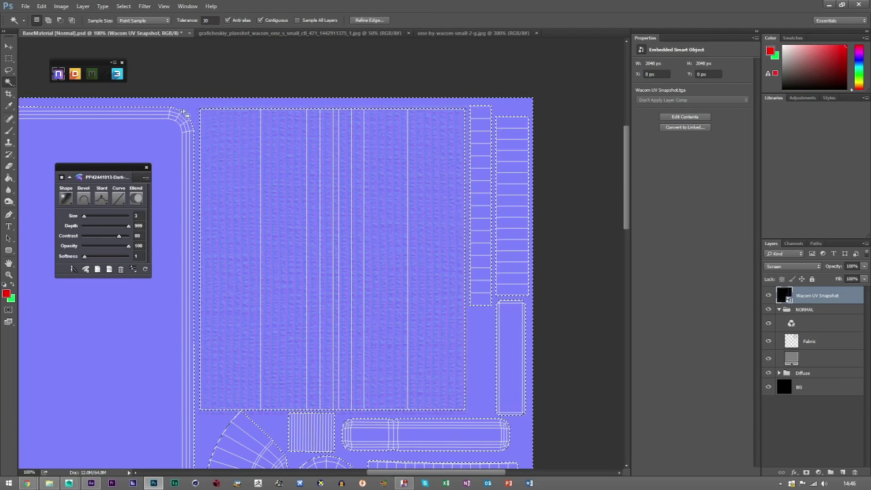
{"action": "scroll", "coordinate": [550, 116], "scroll_direction": "down", "scroll_amount": 3}
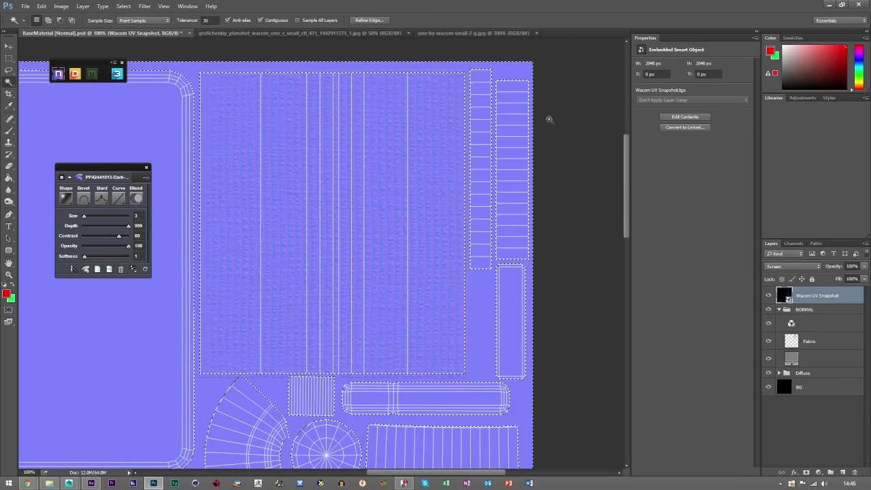
{"action": "scroll", "coordinate": [314, 436], "scroll_direction": "up", "scroll_amount": 3}
Contract the selection around the UV islands by 10 pixels
{"action": "left_click", "coordinate": [123, 6]}
{"action": "mouse_move", "coordinate": [136, 123]}
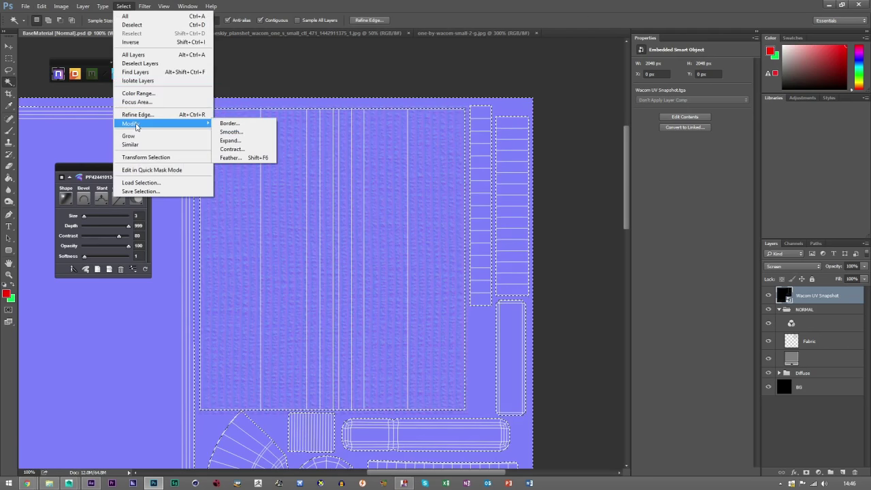
{"action": "left_click", "coordinate": [233, 149]}
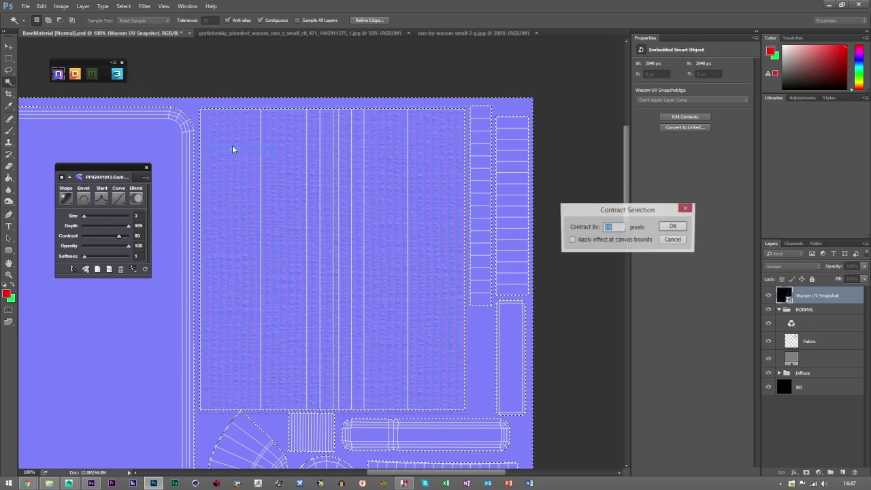
{"action": "left_click", "coordinate": [667, 228]}
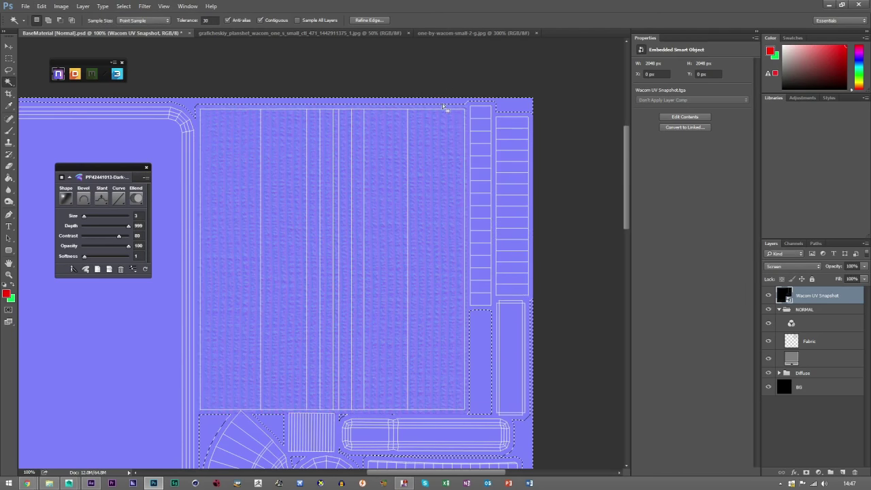
{"action": "left_click", "coordinate": [9, 59]}
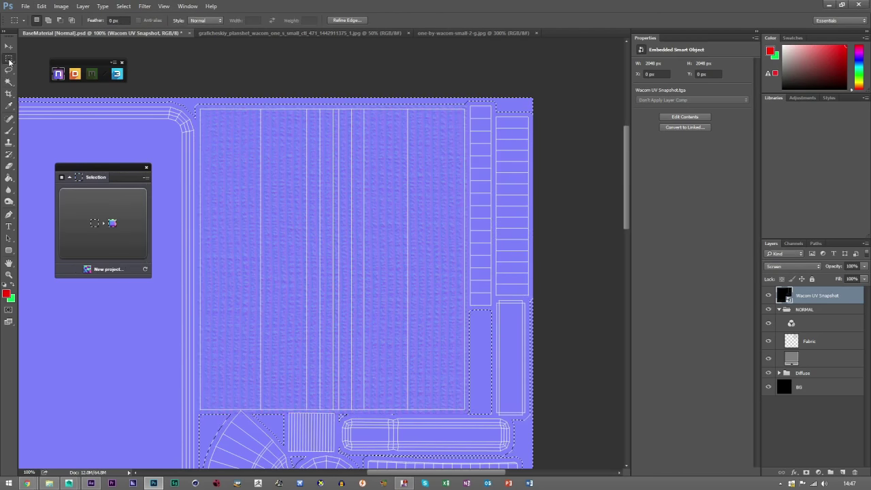
Clear the selection and delete the Fabric layer's overhang below the label outline near the fan-shaped and narrow-striped UV islands
{"action": "left_click", "coordinate": [826, 343]}
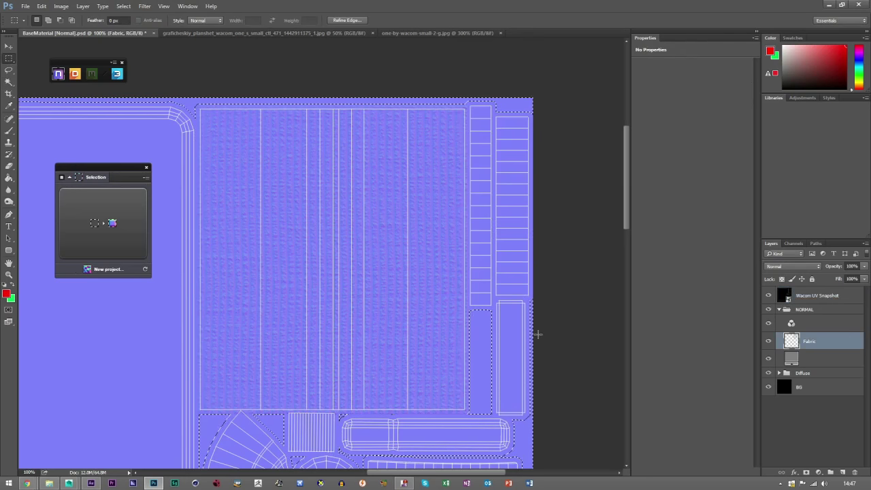
{"action": "key", "text": "ctrl+d"}
{"action": "scroll", "coordinate": [372, 369], "scroll_direction": "down", "scroll_amount": 3}
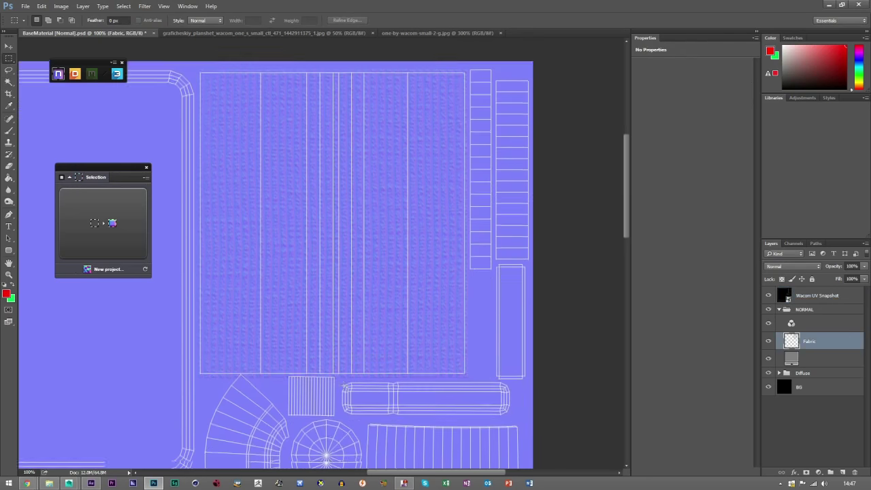
{"action": "left_click", "coordinate": [9, 275]}
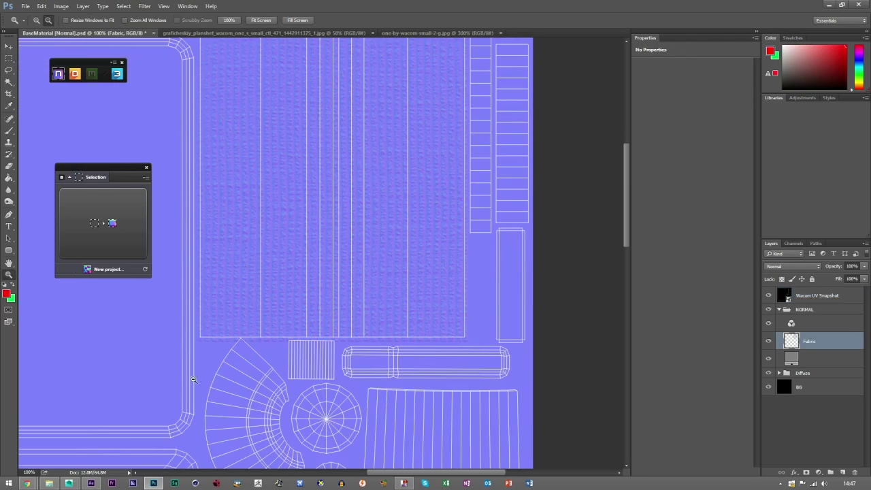
{"action": "left_click", "coordinate": [278, 387], "text": "alt"}
{"action": "left_click", "coordinate": [278, 387], "text": "alt"}
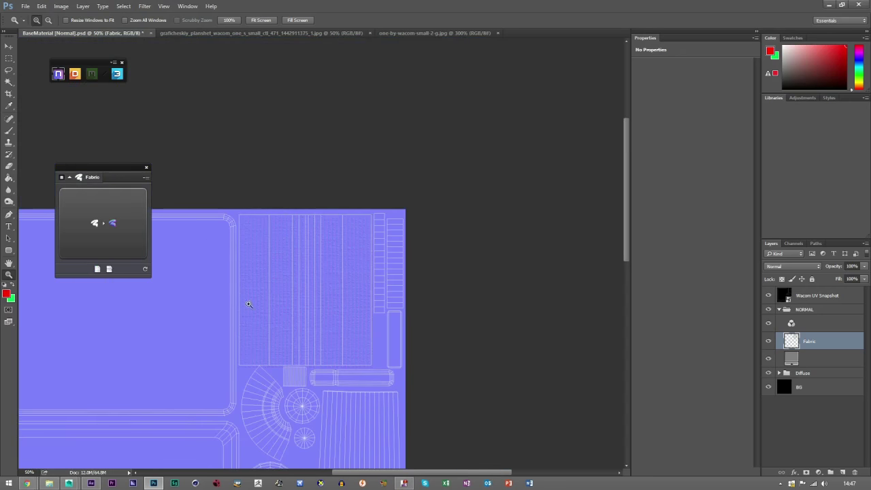
{"action": "left_click", "coordinate": [287, 379]}
{"action": "left_click", "coordinate": [287, 379]}
{"action": "left_click", "coordinate": [287, 380]}
{"action": "left_click", "coordinate": [287, 380]}
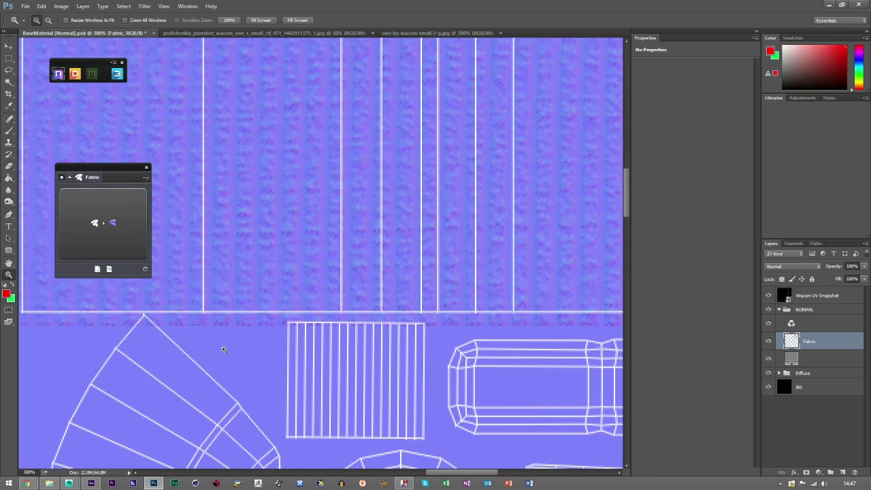
{"action": "left_click", "coordinate": [10, 58]}
{"action": "left_click_drag", "start_coordinate": [92, 350], "coordinate": [182, 313]}
{"action": "left_click_drag", "start_coordinate": [270, 374], "coordinate": [438, 314]}
{"action": "key", "text": "Delete"}
{"action": "key", "text": "ctrl+d"}
Inspect the fabric's edges around the label outline at 300% and fit the whole canvas in view
{"action": "left_click", "coordinate": [8, 263]}
{"action": "left_click_drag", "start_coordinate": [615, 323], "coordinate": [356, 322]}
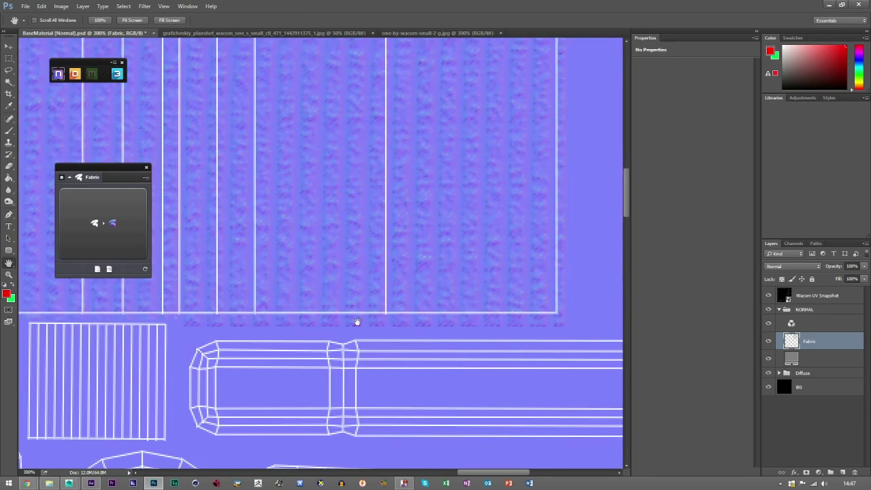
{"action": "left_click_drag", "start_coordinate": [582, 95], "coordinate": [360, 368]}
{"action": "left_click_drag", "start_coordinate": [367, 166], "coordinate": [458, 328]}
{"action": "left_click_drag", "start_coordinate": [416, 220], "coordinate": [456, 123]}
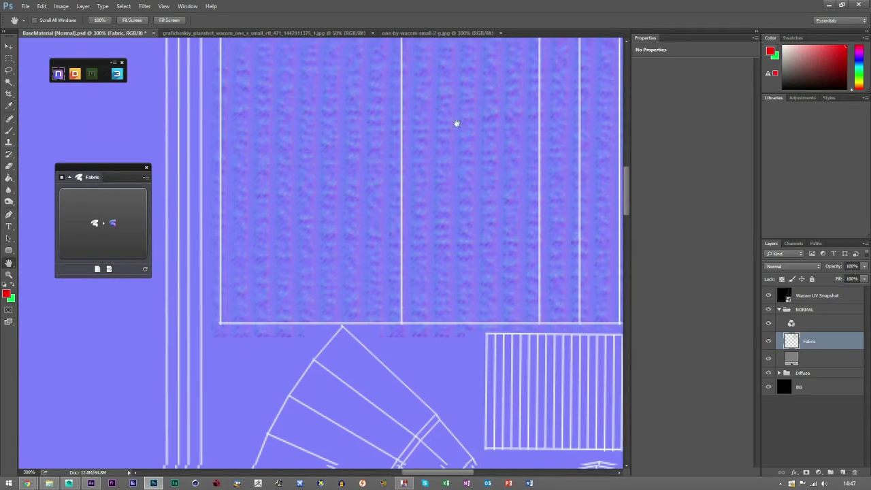
{"action": "left_click", "coordinate": [9, 46]}
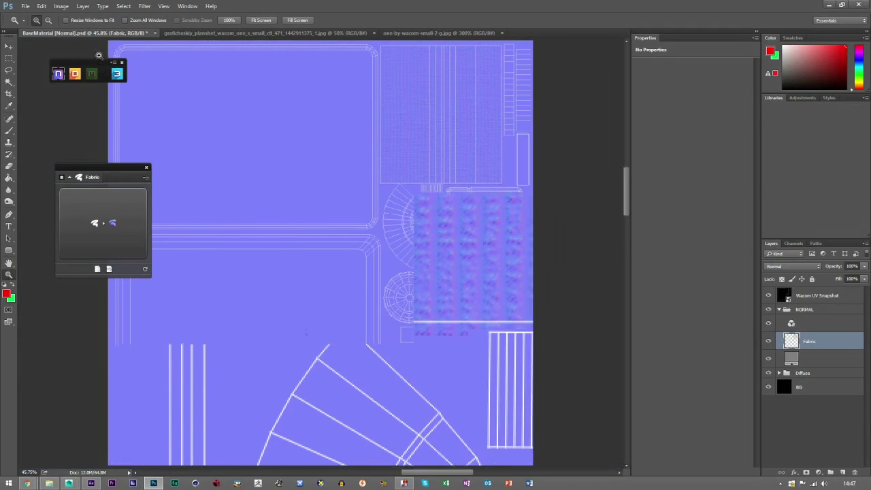
{"action": "key", "text": "ctrl+0"}
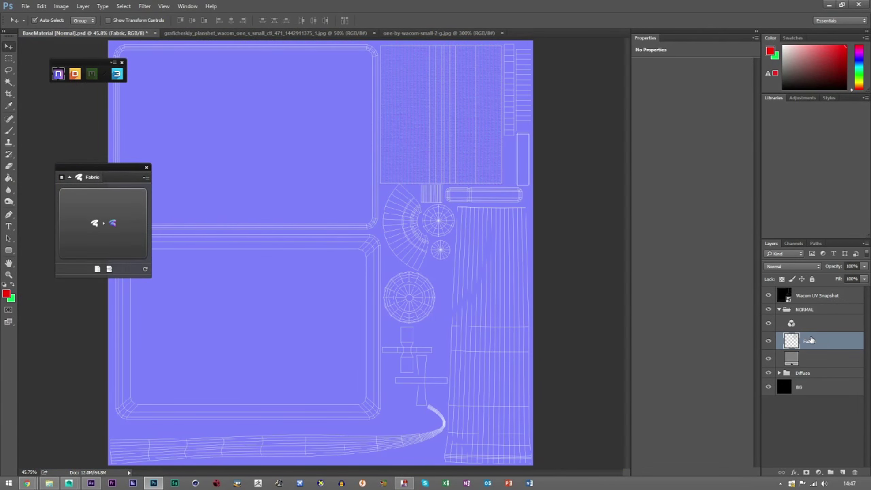
Duplicate the Fabric layer, rotate the copy a quarter turn and place it over the upper large rounded UV island
{"action": "key", "text": "ctrl+j"}
{"action": "key", "text": "ctrl+t"}
{"action": "left_click_drag", "start_coordinate": [540, 206], "coordinate": [393, 219], "text": "shift"}
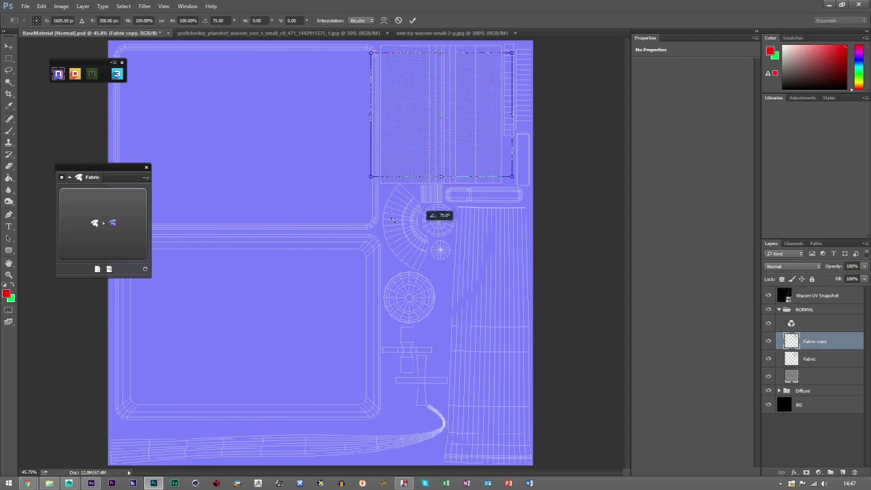
{"action": "key", "text": "Return"}
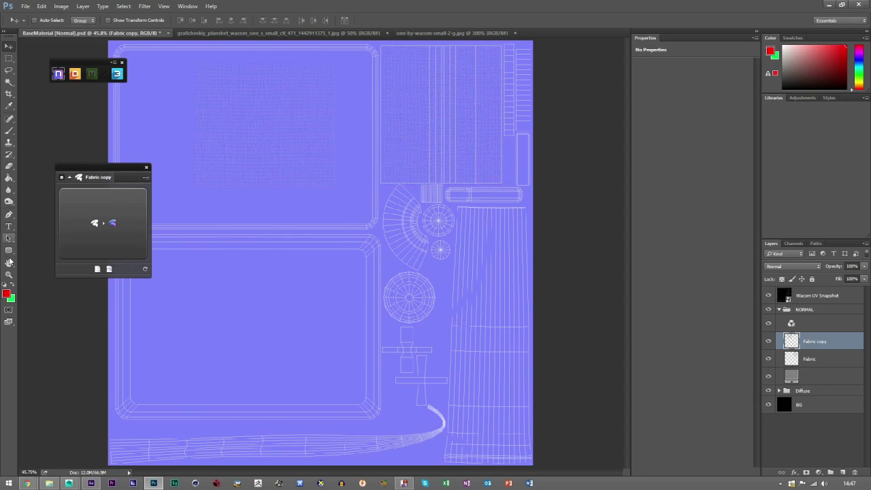
{"action": "key", "text": "z"}
{"action": "left_click", "coordinate": [196, 103]}
{"action": "left_click", "coordinate": [238, 143]}
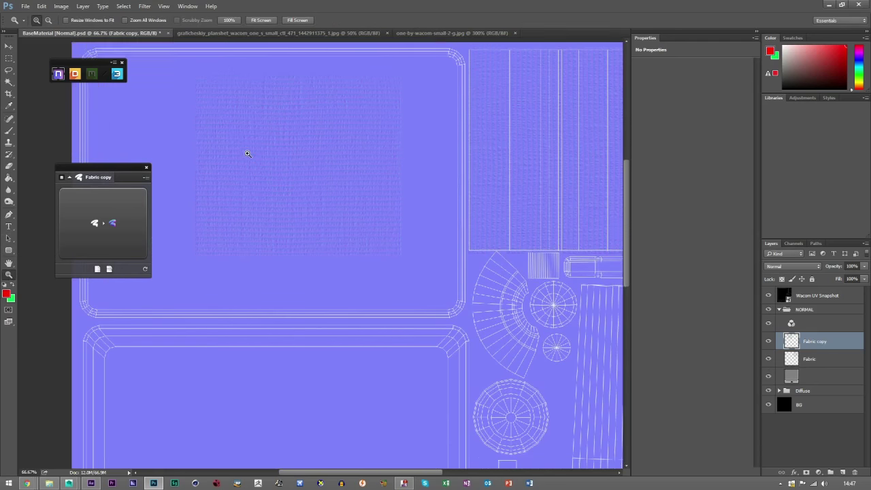
Cut the Fabric copy layer down to its topmost horizontal row by deleting all the fabric below it, and clear the selection
{"action": "left_click", "coordinate": [237, 159]}
{"action": "left_click", "coordinate": [9, 59]}
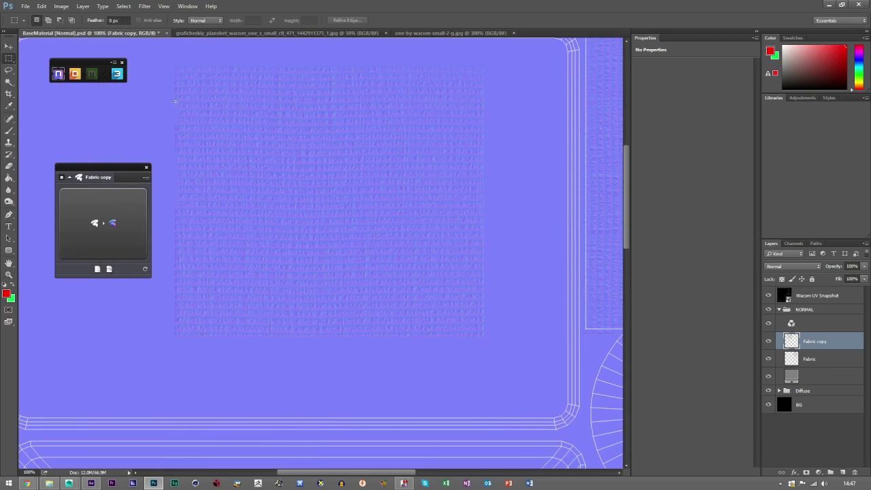
{"action": "scroll", "coordinate": [183, 107], "scroll_direction": "up", "scroll_amount": 2}
{"action": "left_click_drag", "start_coordinate": [160, 84], "coordinate": [501, 108]}
{"action": "left_click", "coordinate": [500, 173]}
{"action": "left_click_drag", "start_coordinate": [503, 385], "coordinate": [102, 115]}
{"action": "key", "text": "Delete"}
{"action": "key", "text": "ctrl+d"}
Place the remaining Fabric copy strip along the lower edge of the label outline and hide the Fabric layer
{"action": "left_click", "coordinate": [11, 48]}
{"action": "left_click", "coordinate": [8, 264]}
{"action": "left_click_drag", "start_coordinate": [515, 205], "coordinate": [177, 201]}
{"action": "left_click", "coordinate": [9, 46]}
{"action": "left_click_drag", "start_coordinate": [133, 115], "coordinate": [456, 345]}
{"action": "left_click", "coordinate": [9, 274]}
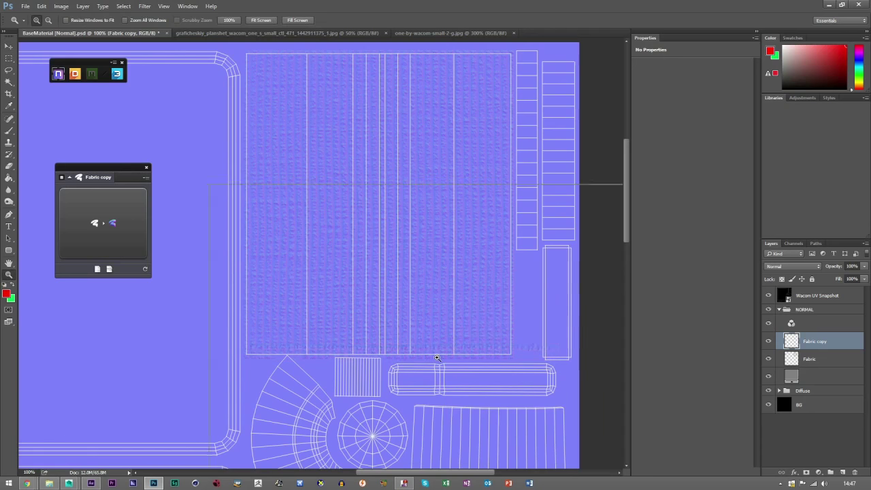
{"action": "left_click", "coordinate": [437, 357]}
{"action": "left_click", "coordinate": [437, 357]}
{"action": "left_click", "coordinate": [8, 48]}
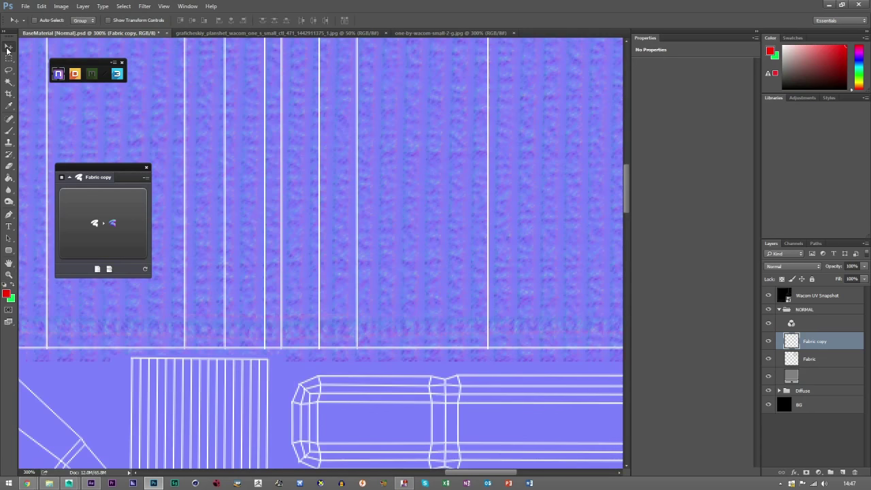
{"action": "left_click", "coordinate": [769, 341]}
{"action": "left_click", "coordinate": [769, 359]}
Duplicate the fabric strip and place the copy along the upper edge of the label outline
{"action": "left_click_drag", "start_coordinate": [499, 300], "coordinate": [479, 89]}
{"action": "key", "text": "ctrl+j"}
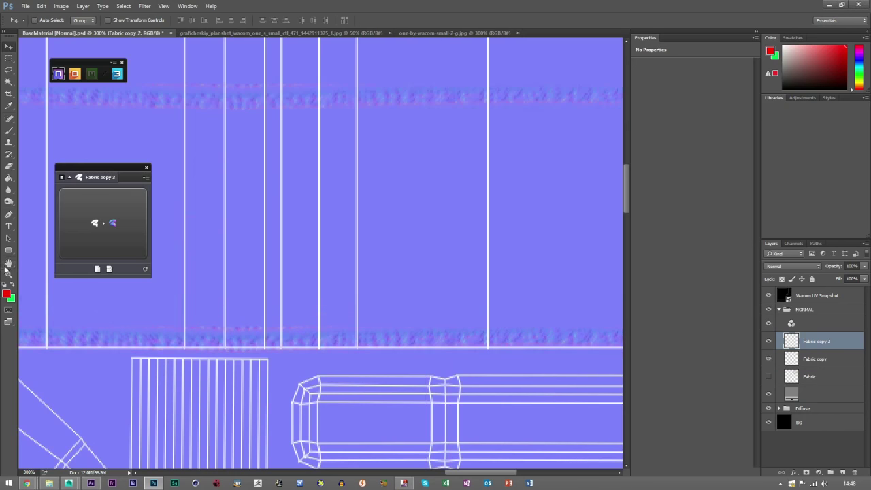
{"action": "left_click", "coordinate": [8, 265]}
{"action": "scroll", "coordinate": [331, 369], "scroll_direction": "up", "scroll_amount": 10}
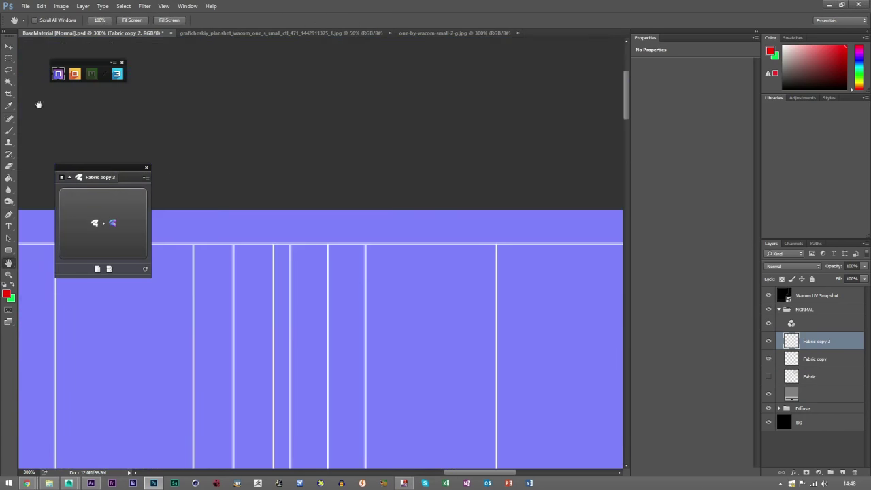
{"action": "left_click", "coordinate": [9, 46]}
{"action": "left_click_drag", "start_coordinate": [366, 328], "coordinate": [341, 120]}
{"action": "left_click_drag", "start_coordinate": [347, 271], "coordinate": [350, 247]}
Examine both ends of the lower fabric strip against the corners of the label outline
{"action": "left_click_drag", "start_coordinate": [210, 324], "coordinate": [472, 75]}
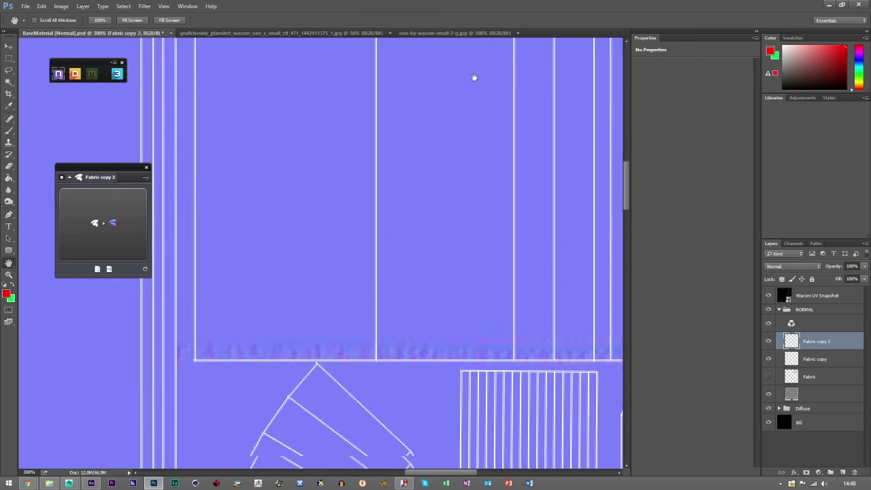
{"action": "left_click_drag", "start_coordinate": [489, 262], "coordinate": [256, 256]}
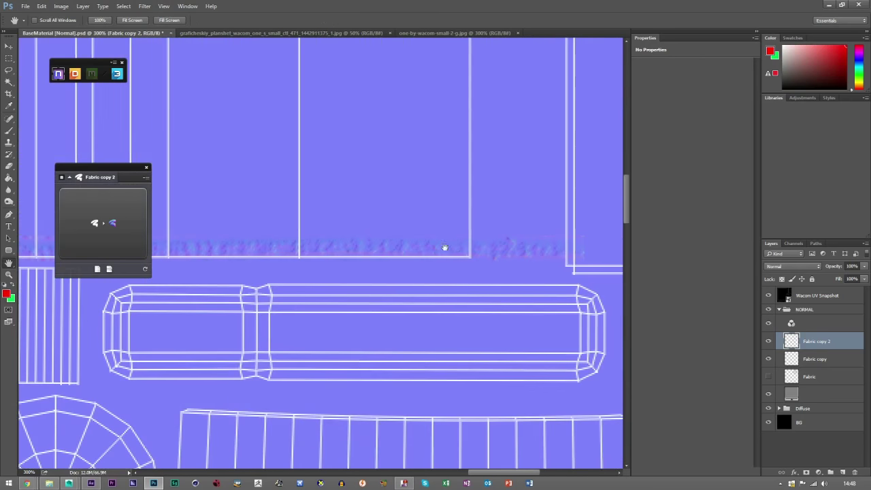
{"action": "left_click_drag", "start_coordinate": [443, 249], "coordinate": [429, 251]}
{"action": "left_click", "coordinate": [9, 275]}
{"action": "left_click", "coordinate": [48, 19]}
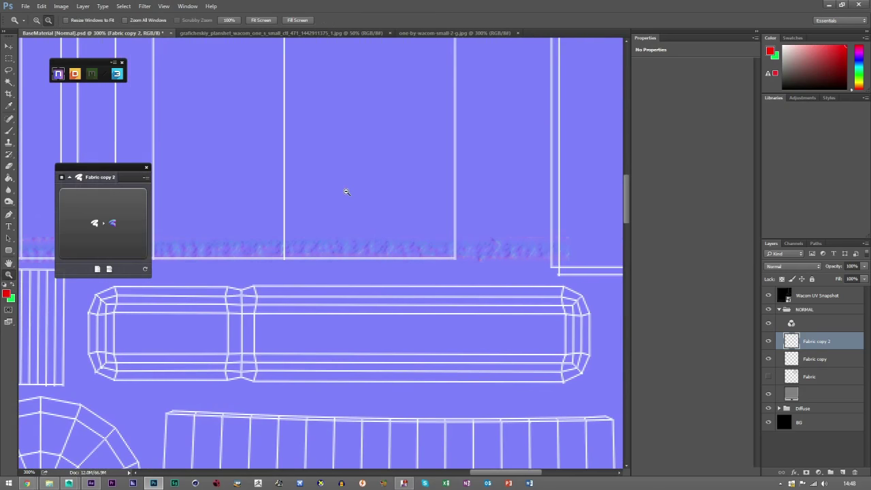
{"action": "left_click", "coordinate": [347, 187]}
{"action": "left_click", "coordinate": [357, 220]}
{"action": "left_click", "coordinate": [9, 46]}
{"action": "scroll", "coordinate": [406, 229], "scroll_direction": "up", "scroll_amount": 3}
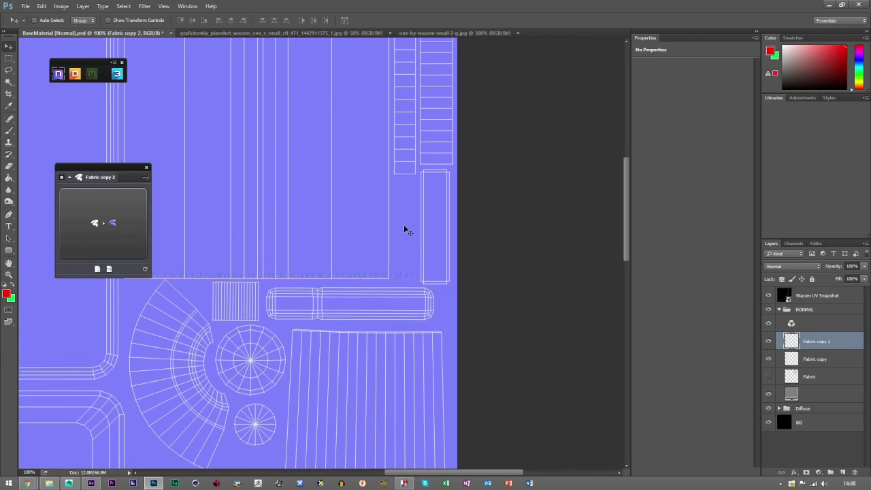
Merge the two fabric strip layers and delete the strips' overhang beyond the right edge of the label outline
{"action": "left_click", "coordinate": [810, 358], "text": "ctrl"}
{"action": "right_click", "coordinate": [819, 358]}
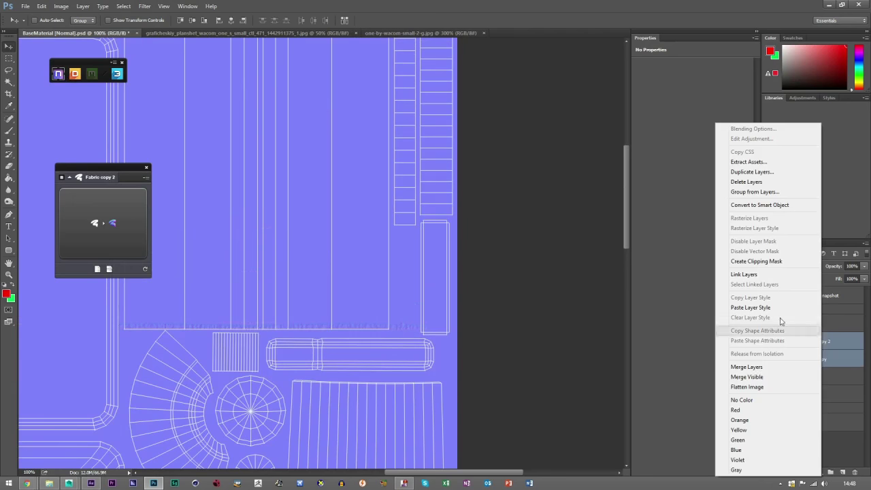
{"action": "left_click", "coordinate": [752, 369]}
{"action": "left_click", "coordinate": [11, 59]}
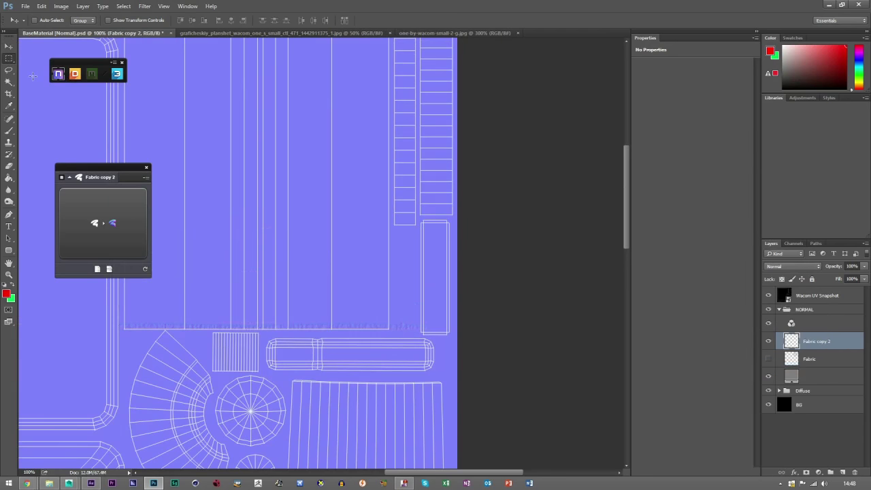
{"action": "scroll", "coordinate": [287, 192], "scroll_direction": "up", "scroll_amount": 2}
{"action": "left_click_drag", "start_coordinate": [482, 70], "coordinate": [390, 346]}
{"action": "key", "text": "ctrl+d"}
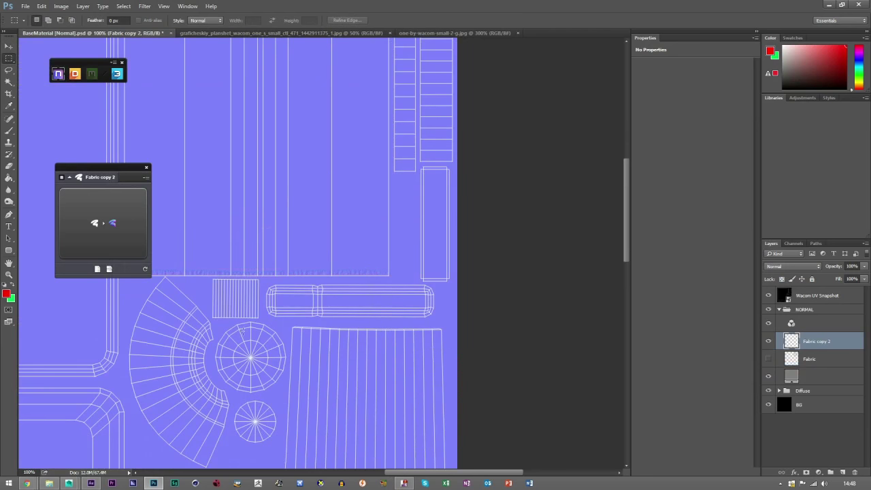
Delete the strips' overhang beyond the left edge of the label outline and clear the selection
{"action": "left_click", "coordinate": [9, 263]}
{"action": "left_click_drag", "start_coordinate": [309, 311], "coordinate": [452, 353]}
{"action": "left_click_drag", "start_coordinate": [376, 298], "coordinate": [379, 315]}
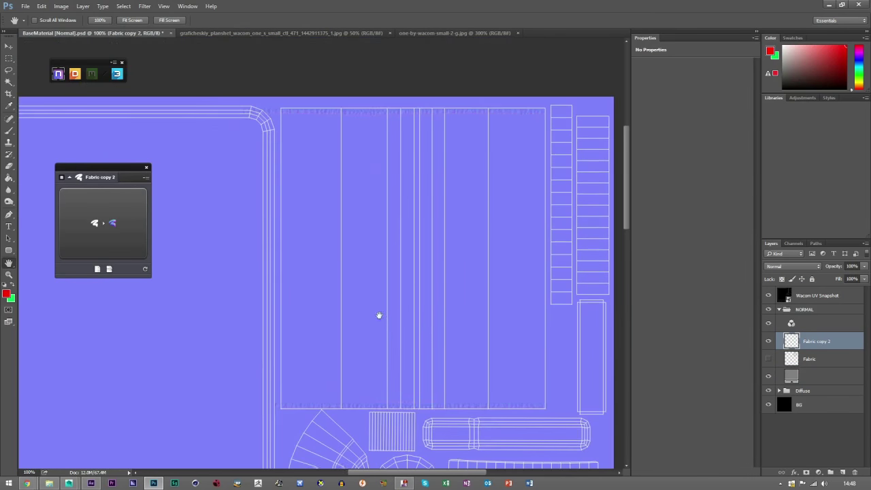
{"action": "left_click", "coordinate": [10, 59]}
{"action": "left_click_drag", "start_coordinate": [220, 101], "coordinate": [281, 454]}
{"action": "key", "text": "ctrl+d"}
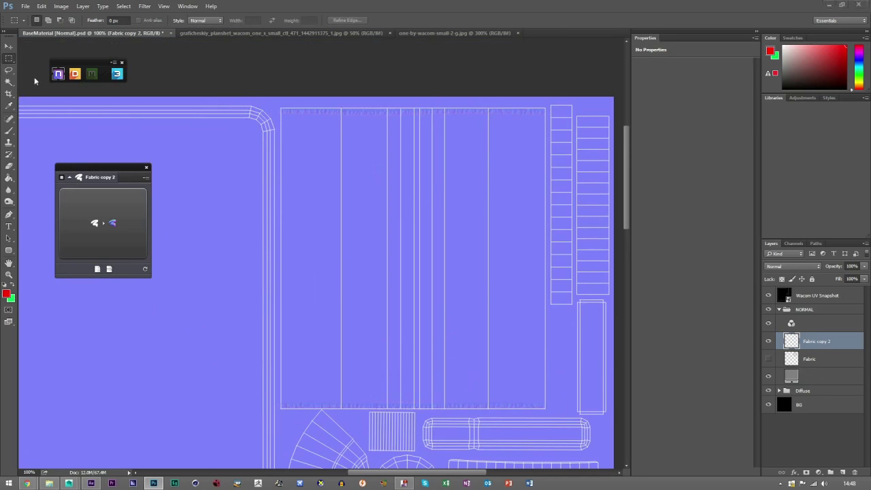
{"action": "left_click", "coordinate": [8, 46]}
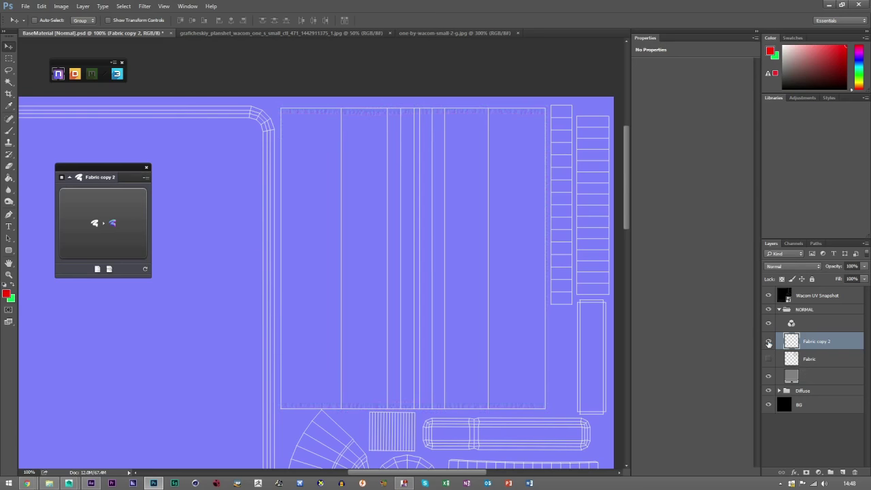
{"action": "left_click", "coordinate": [791, 341], "text": "ctrl"}
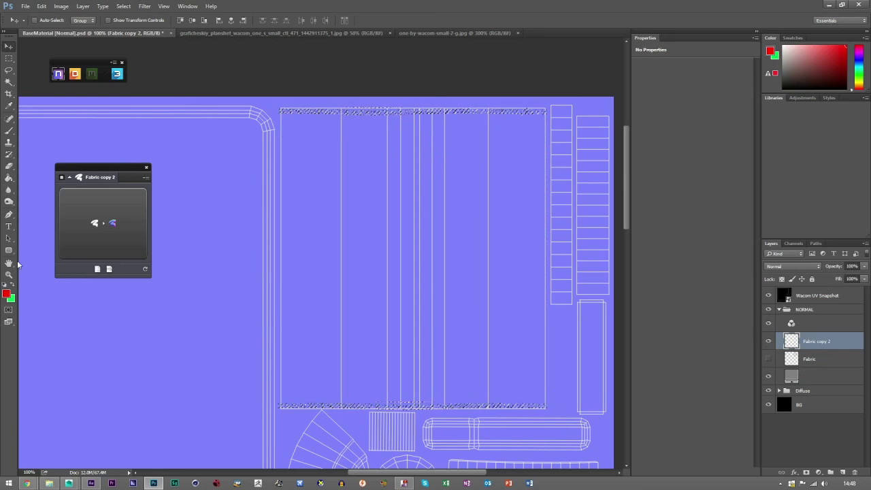
{"action": "key", "text": "z"}
{"action": "left_click", "coordinate": [401, 123]}
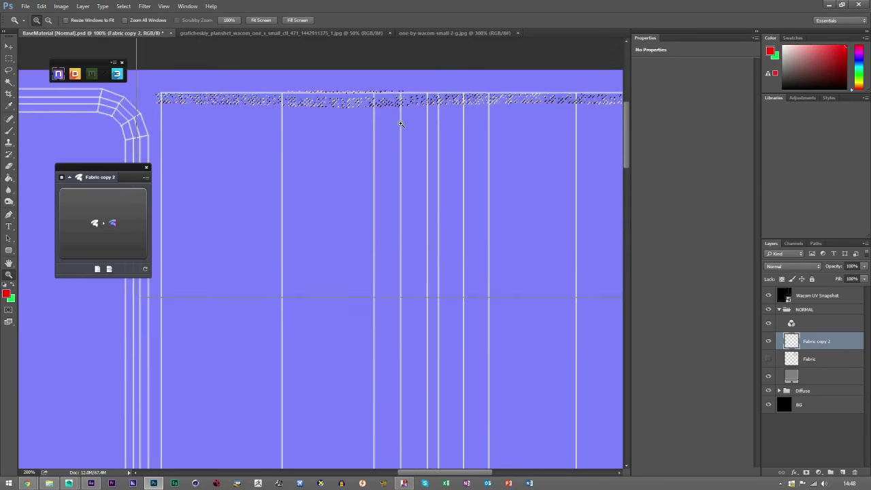
{"action": "left_click", "coordinate": [401, 123]}
{"action": "left_click", "coordinate": [9, 58]}
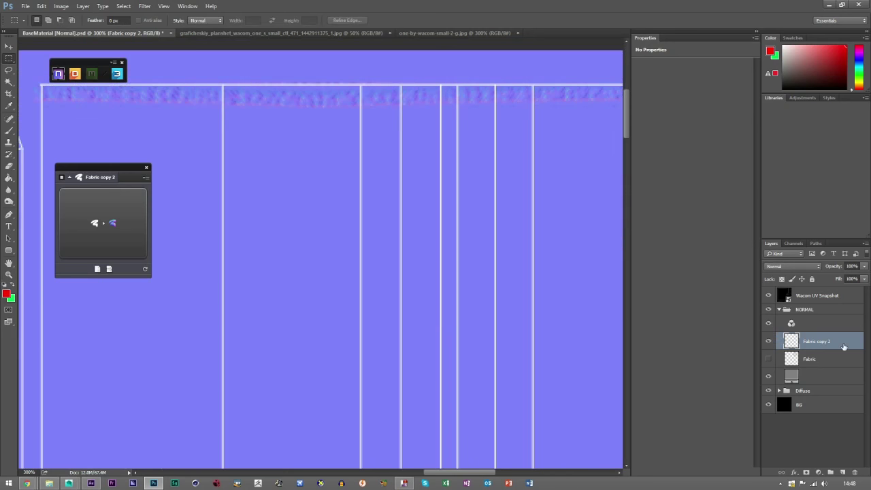
{"action": "key", "text": "ctrl+j"}
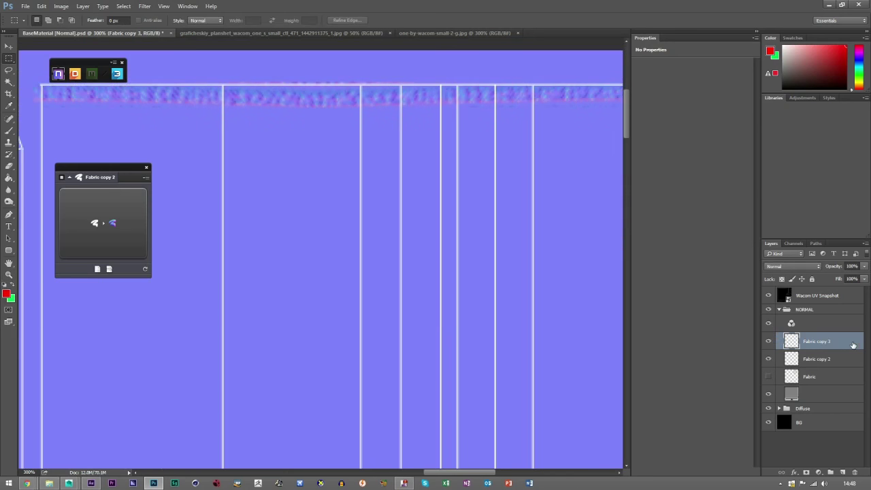
{"action": "double_click", "coordinate": [853, 345]}
{"action": "left_click", "coordinate": [553, 270]}
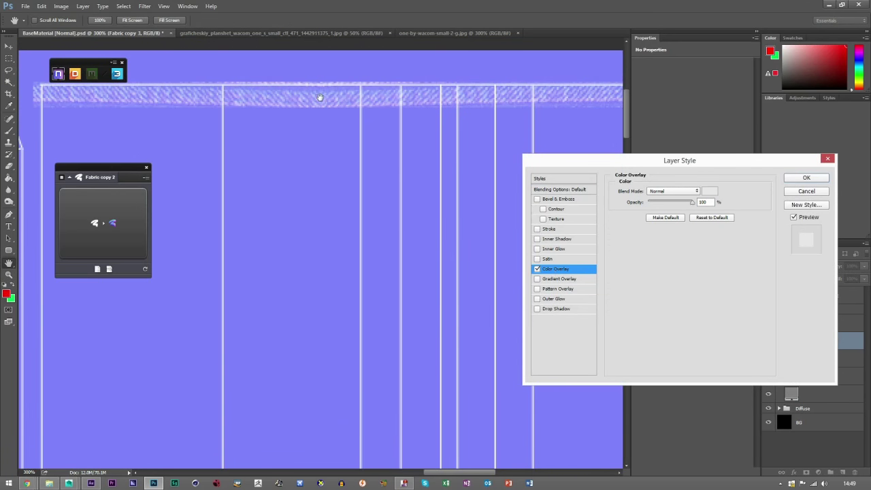
{"action": "left_click", "coordinate": [806, 178]}
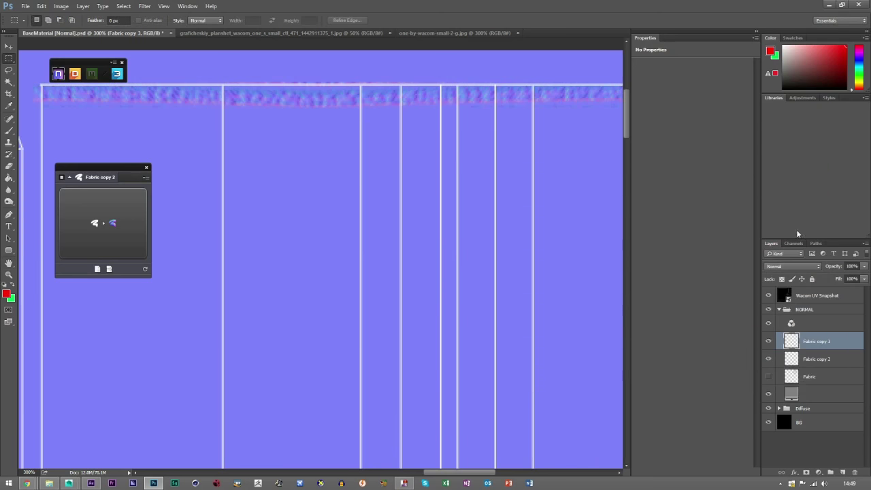
{"action": "key", "text": "Delete"}
Show the Fabric layer and erase its overhang above the left part of the label outline with a 21 px eraser
{"action": "left_click", "coordinate": [768, 360]}
{"action": "left_click", "coordinate": [791, 360]}
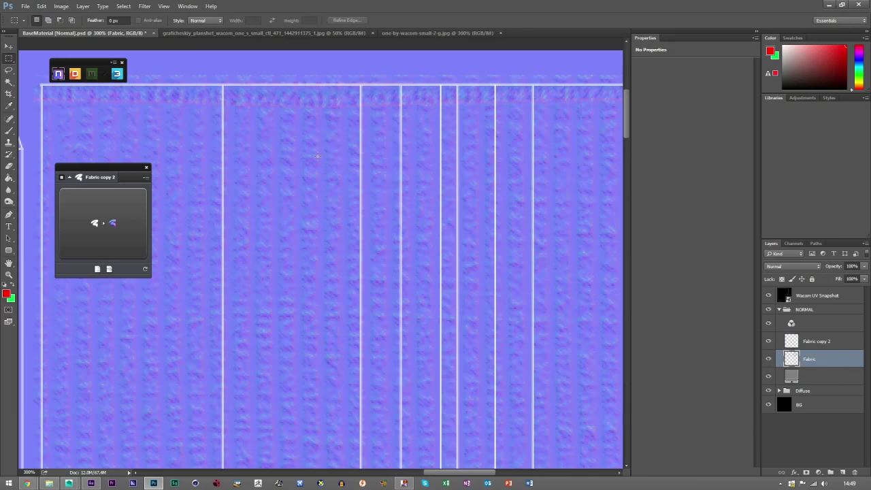
{"action": "left_click", "coordinate": [13, 166]}
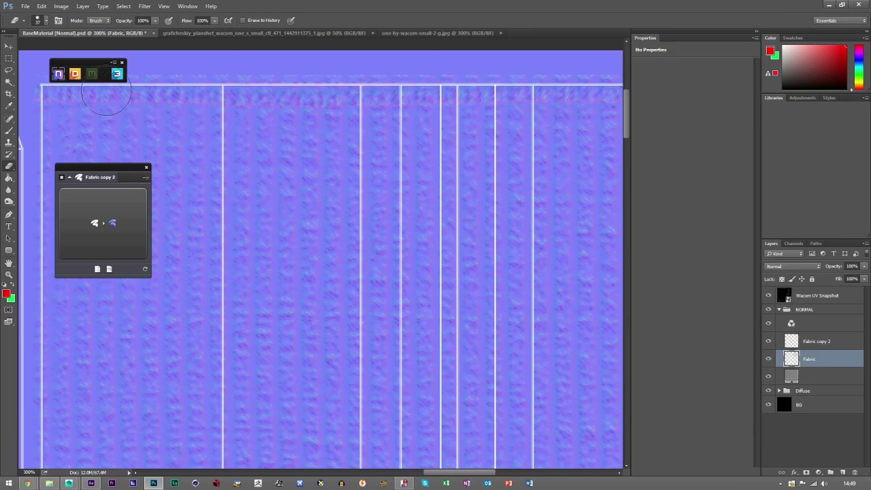
{"action": "left_click", "coordinate": [46, 21]}
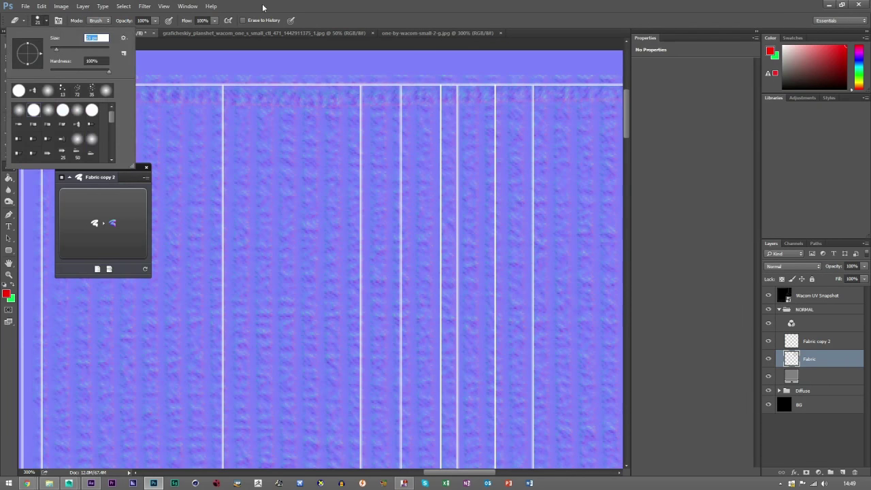
{"action": "left_click", "coordinate": [262, 8]}
{"action": "left_click", "coordinate": [8, 263]}
{"action": "mouse_move", "coordinate": [317, 262]}
{"action": "left_mouse_down"}
{"action": "mouse_move", "coordinate": [406, 291]}
{"action": "mouse_move", "coordinate": [447, 293]}
{"action": "left_mouse_up"}
{"action": "left_click", "coordinate": [9, 166]}
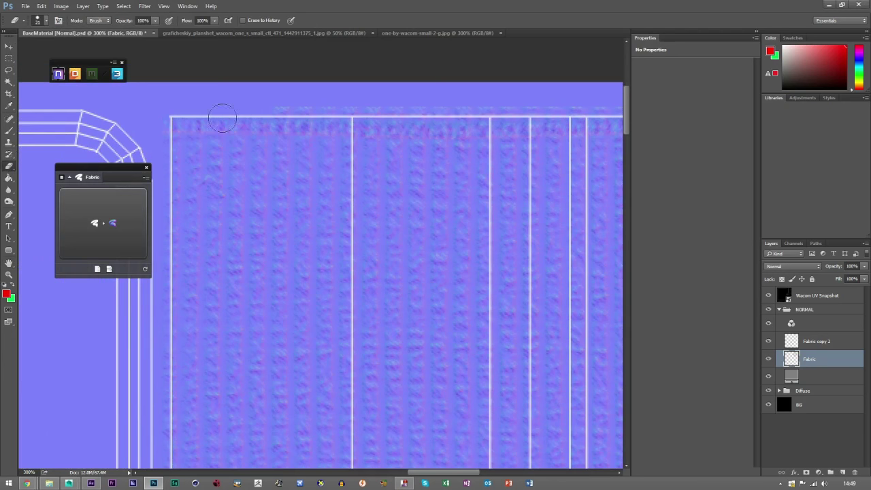
{"action": "mouse_move", "coordinate": [270, 116]}
{"action": "left_mouse_down"}
{"action": "mouse_move", "coordinate": [598, 116]}
{"action": "mouse_move", "coordinate": [396, 110]}
{"action": "left_mouse_up"}
Erase the rest of the Fabric layer's overhang along the label outline's upper edge, up to its right corner
{"action": "left_click", "coordinate": [13, 264]}
{"action": "mouse_move", "coordinate": [462, 192]}
{"action": "left_mouse_down"}
{"action": "mouse_move", "coordinate": [199, 206]}
{"action": "mouse_move", "coordinate": [332, 165]}
{"action": "mouse_move", "coordinate": [324, 163]}
{"action": "left_mouse_up"}
{"action": "left_click", "coordinate": [9, 166]}
{"action": "mouse_move", "coordinate": [220, 107]}
{"action": "left_mouse_down"}
{"action": "mouse_move", "coordinate": [208, 101]}
{"action": "mouse_move", "coordinate": [532, 116]}
{"action": "left_mouse_up"}
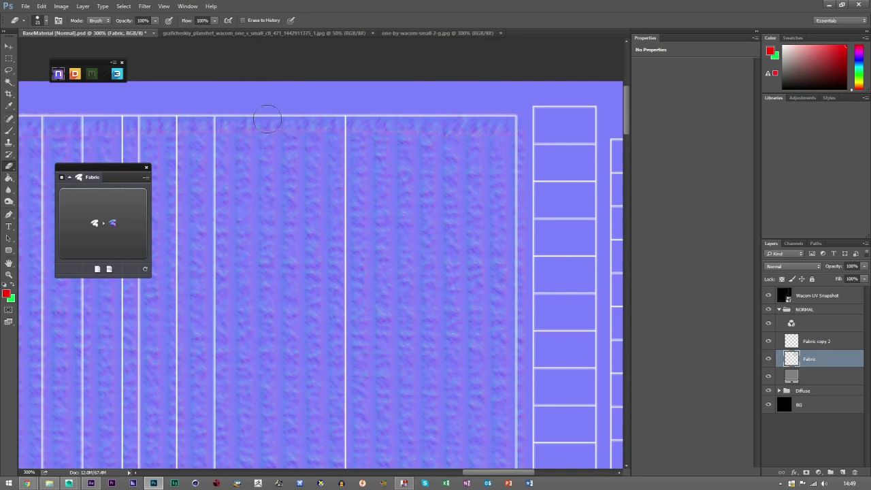
Erase the Fabric layer's overhang below the label outline above the long rounded bar-shaped UV island
{"action": "left_click", "coordinate": [9, 263]}
{"action": "left_click_drag", "start_coordinate": [356, 421], "coordinate": [402, 130]}
{"action": "left_click_drag", "start_coordinate": [145, 451], "coordinate": [93, 202]}
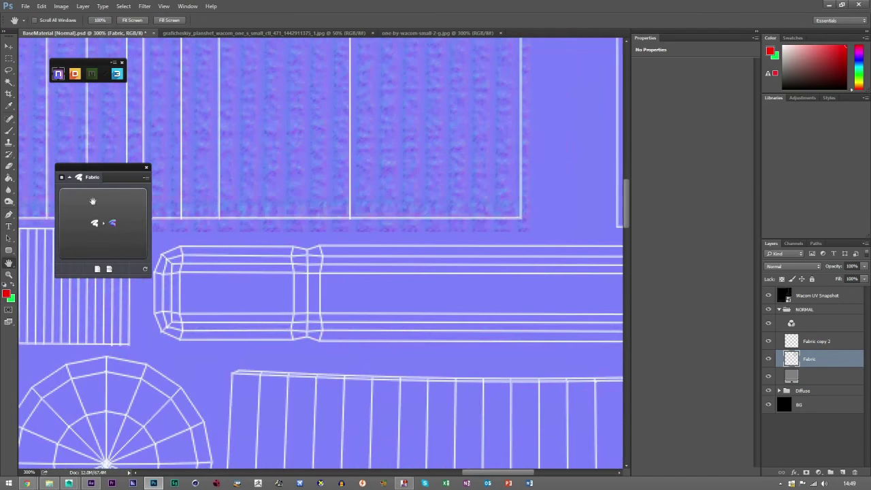
{"action": "left_click", "coordinate": [9, 166]}
{"action": "mouse_move", "coordinate": [260, 219]}
{"action": "left_mouse_down"}
{"action": "mouse_move", "coordinate": [293, 224]}
{"action": "mouse_move", "coordinate": [339, 211]}
{"action": "mouse_move", "coordinate": [568, 237]}
{"action": "mouse_move", "coordinate": [235, 219]}
{"action": "mouse_move", "coordinate": [256, 219]}
{"action": "left_mouse_up"}
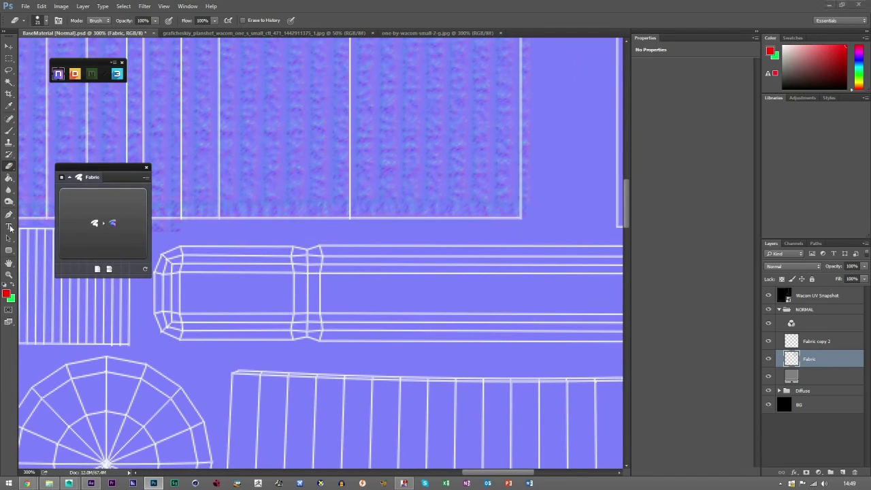
Erase the remaining Fabric overhang below the label outline near the narrow-striped and fan-shaped UV islands
{"action": "left_click", "coordinate": [10, 263]}
{"action": "mouse_move", "coordinate": [230, 260]}
{"action": "left_mouse_down"}
{"action": "mouse_move", "coordinate": [468, 252]}
{"action": "mouse_move", "coordinate": [558, 236]}
{"action": "left_mouse_up"}
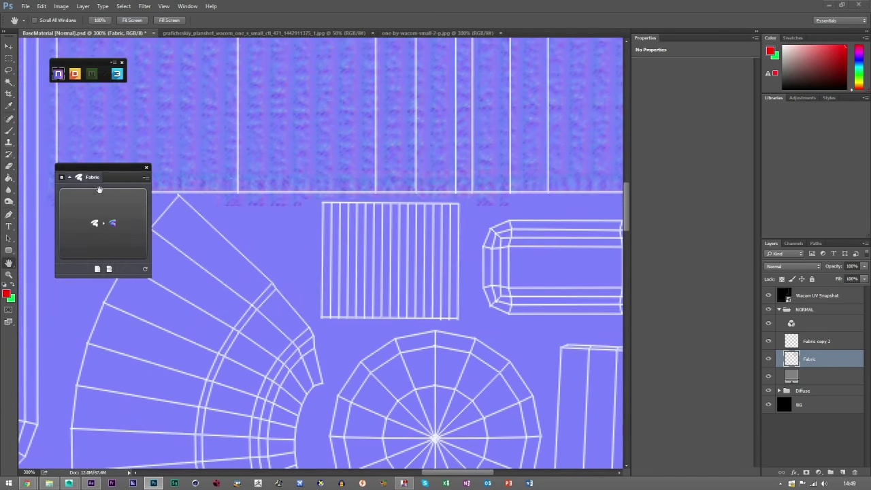
{"action": "left_click", "coordinate": [9, 166]}
{"action": "mouse_move", "coordinate": [454, 192]}
{"action": "left_mouse_down"}
{"action": "mouse_move", "coordinate": [490, 183]}
{"action": "mouse_move", "coordinate": [509, 198]}
{"action": "mouse_move", "coordinate": [288, 192]}
{"action": "mouse_move", "coordinate": [274, 200]}
{"action": "mouse_move", "coordinate": [291, 193]}
{"action": "left_mouse_up"}
{"action": "left_click", "coordinate": [9, 262]}
{"action": "left_click_drag", "start_coordinate": [208, 164], "coordinate": [351, 190]}
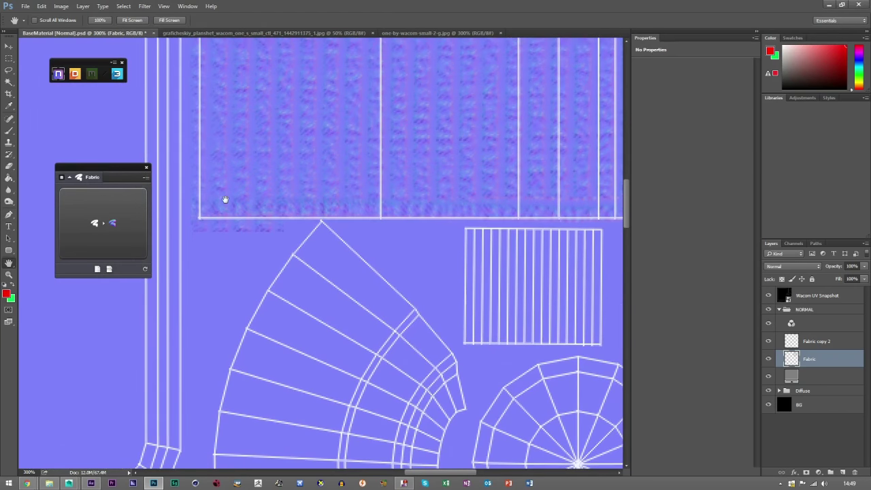
{"action": "left_click", "coordinate": [9, 165]}
{"action": "mouse_move", "coordinate": [204, 228]}
{"action": "left_mouse_down"}
{"action": "mouse_move", "coordinate": [336, 219]}
{"action": "mouse_move", "coordinate": [318, 222]}
{"action": "left_mouse_up"}
Hide the Wacom UV Snapshot layer and collapse the NORMAL group
{"action": "key", "text": "z"}
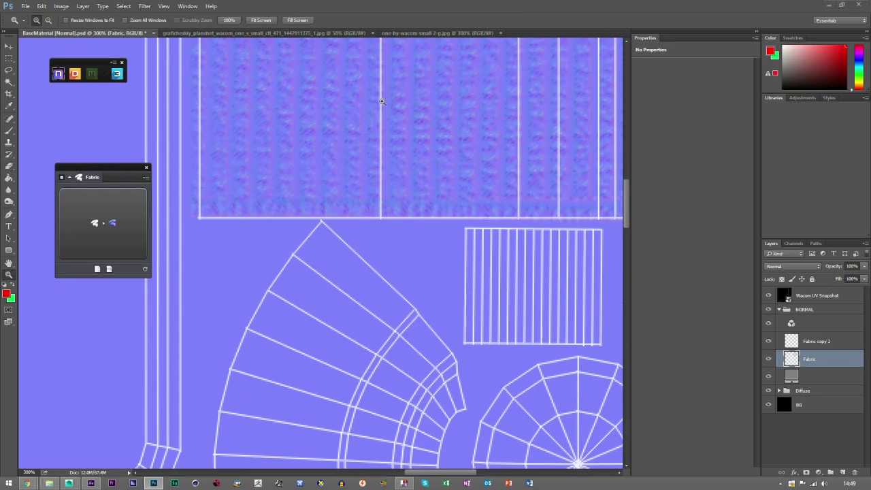
{"action": "left_click", "coordinate": [767, 295]}
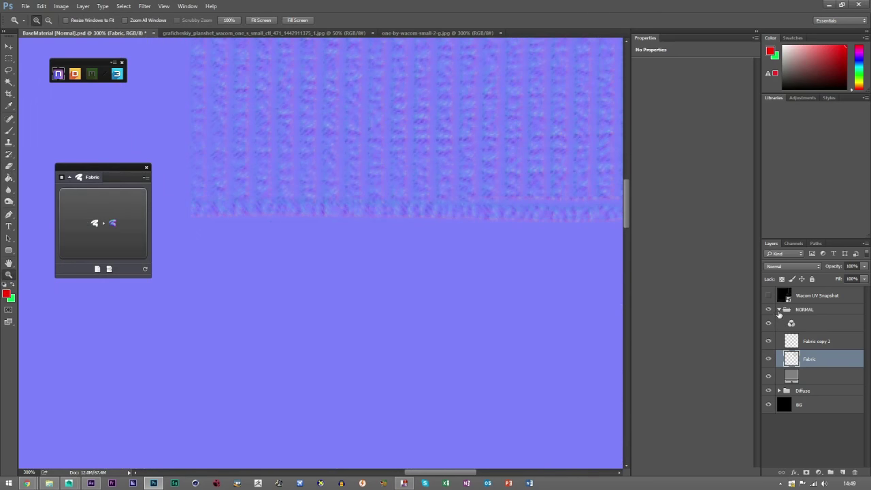
{"action": "left_click", "coordinate": [779, 310]}
{"action": "left_click", "coordinate": [398, 234]}
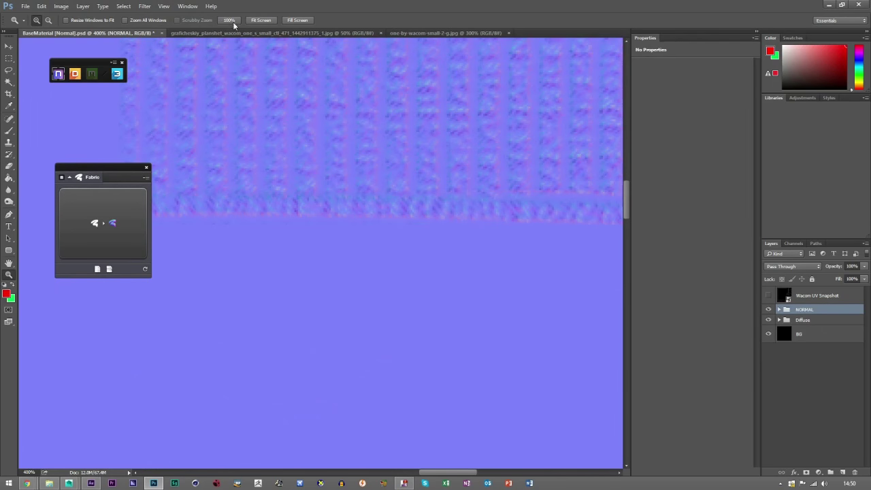
{"action": "left_click", "coordinate": [260, 20]}
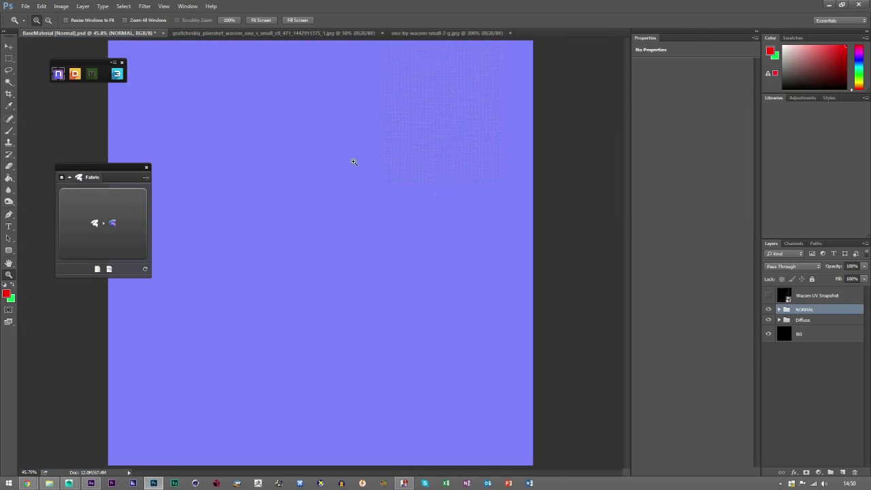
Save the normal map as a Targa at 24 bits/pixel over Wacom Normal.tga on the Desktop
{"action": "left_click", "coordinate": [6, 44]}
{"action": "left_click", "coordinate": [25, 6]}
{"action": "left_click", "coordinate": [68, 108]}
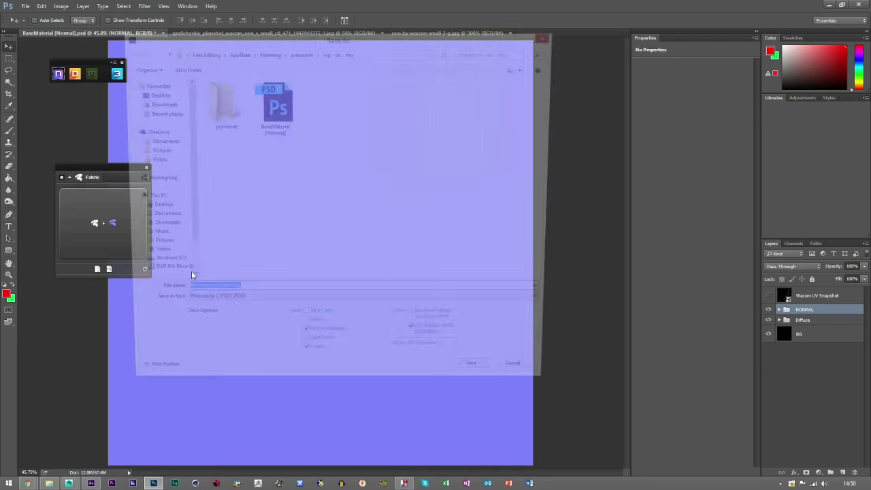
{"action": "left_click", "coordinate": [217, 307]}
{"action": "left_click", "coordinate": [211, 447]}
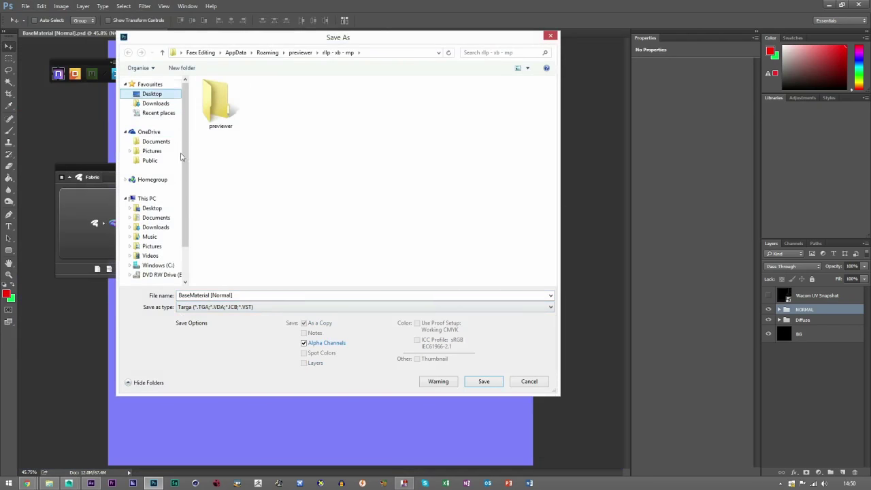
{"action": "double_click", "coordinate": [255, 248]}
{"action": "left_click", "coordinate": [451, 241]}
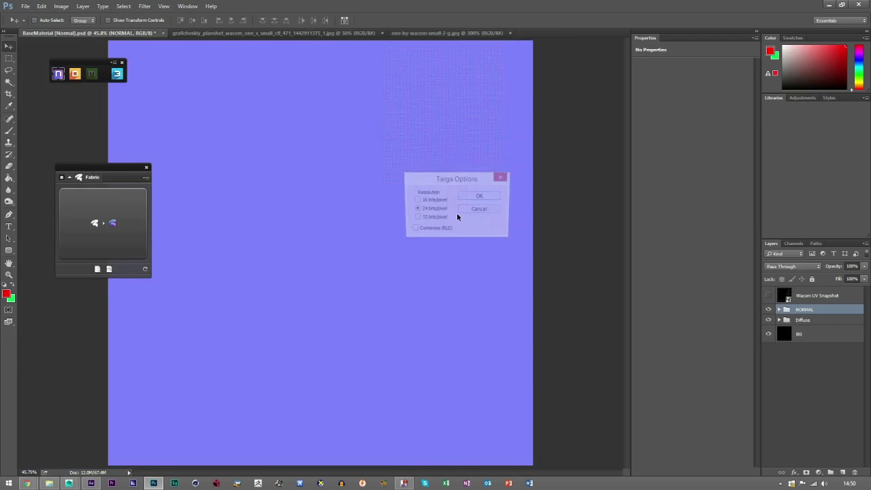
{"action": "left_click", "coordinate": [476, 196]}
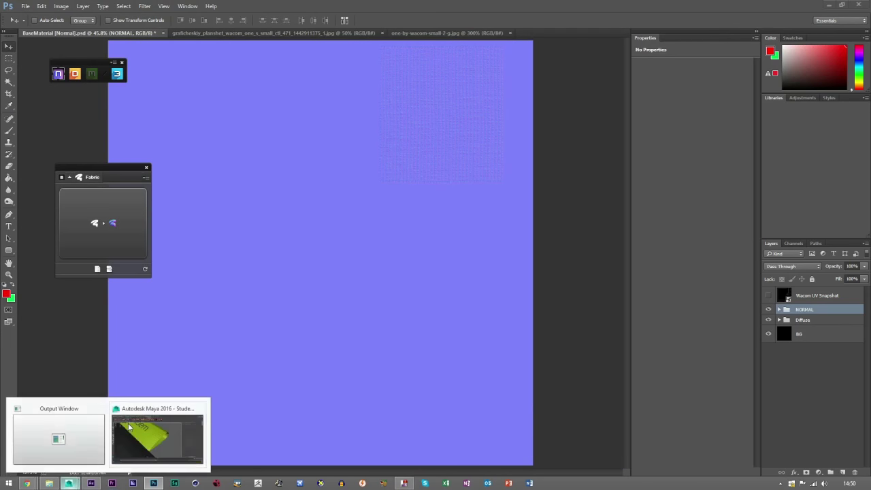
Switch to Maya and reload the Wacom Normal.tga bump texture of the label's Blinn material, then deselect the label
{"action": "left_click", "coordinate": [163, 432]}
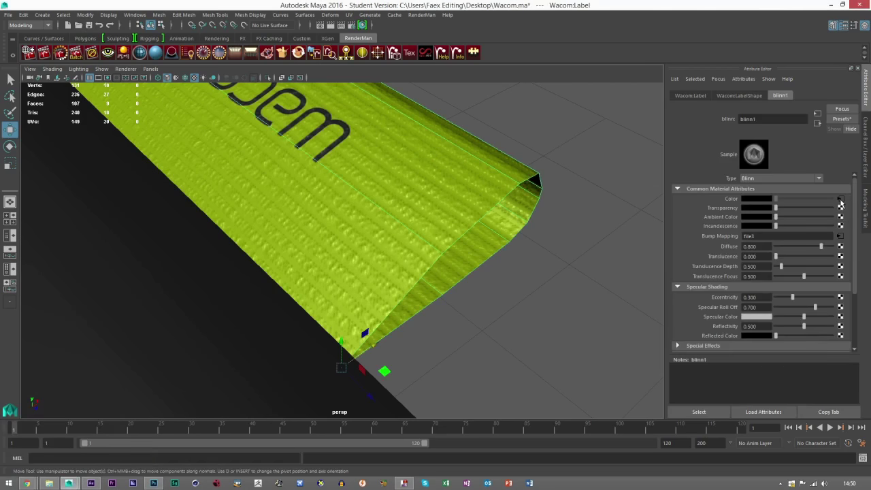
{"action": "left_click", "coordinate": [839, 238]}
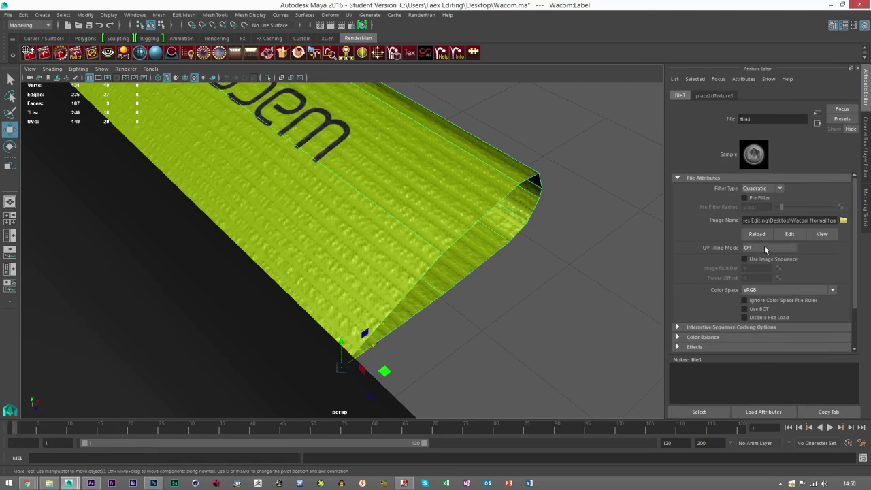
{"action": "left_click", "coordinate": [501, 315]}
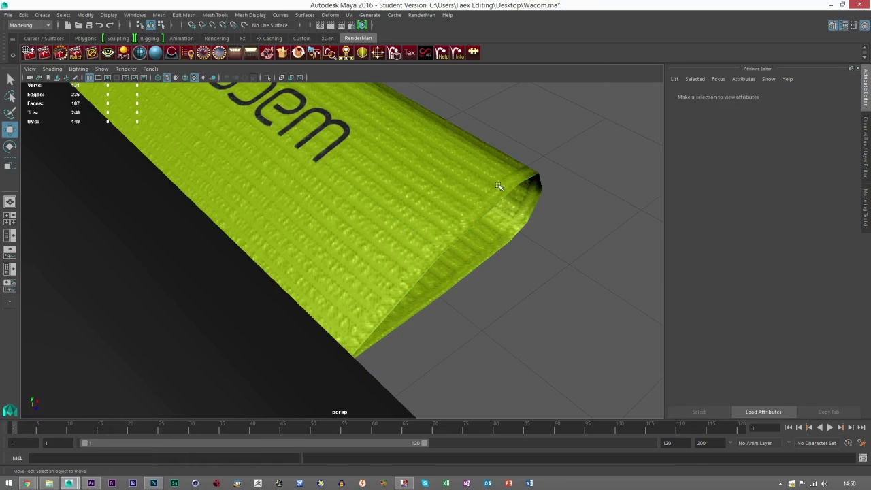
Examine the updated fabric bump on the label up close, including its edges and lettering side
{"action": "left_click_drag", "start_coordinate": [498, 183], "coordinate": [410, 233], "text": "alt"}
{"action": "right_click_drag", "start_coordinate": [410, 233], "coordinate": [367, 315], "text": "alt"}
{"action": "left_click_drag", "start_coordinate": [368, 315], "coordinate": [305, 318], "text": "alt"}
{"action": "left_click_drag", "start_coordinate": [226, 262], "coordinate": [301, 249], "text": "alt"}
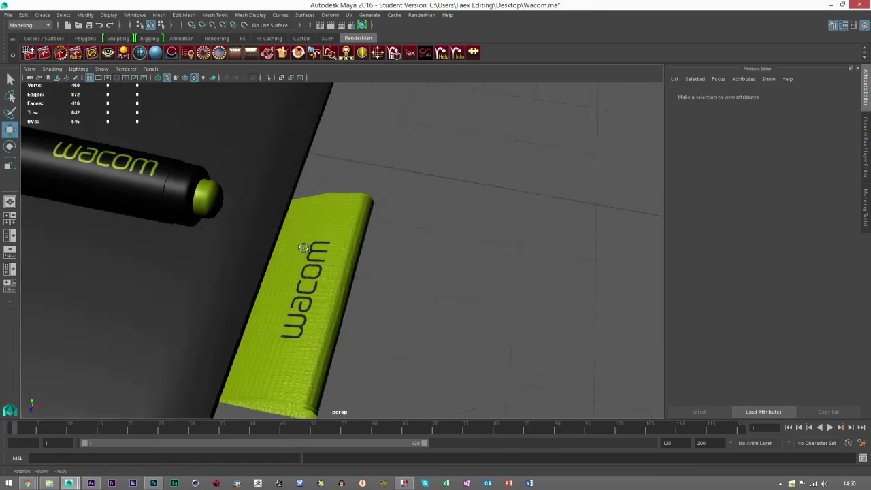
{"action": "right_click_drag", "start_coordinate": [301, 249], "coordinate": [341, 320], "text": "alt"}
{"action": "middle_click_drag", "start_coordinate": [340, 319], "coordinate": [404, 262], "text": "alt"}
{"action": "scroll", "coordinate": [412, 264], "scroll_direction": "down", "scroll_amount": 10}
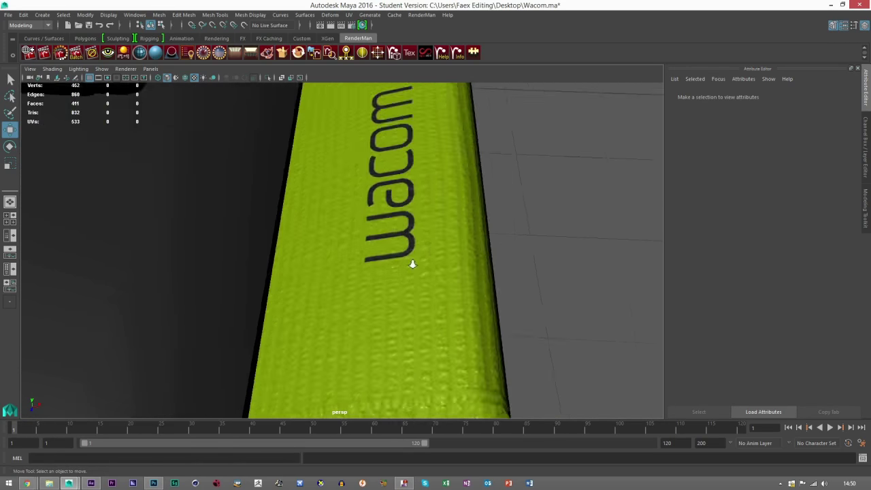
Examine the whole tablet with its pen and label, checking the drawing surface from above
{"action": "left_click_drag", "start_coordinate": [405, 261], "coordinate": [394, 253], "text": "alt"}
{"action": "right_click_drag", "start_coordinate": [394, 252], "coordinate": [293, 238], "text": "alt"}
{"action": "middle_click_drag", "start_coordinate": [292, 238], "coordinate": [385, 224], "text": "alt"}
{"action": "left_click_drag", "start_coordinate": [373, 236], "coordinate": [387, 293], "text": "alt"}
{"action": "scroll", "coordinate": [291, 284], "scroll_direction": "up", "scroll_amount": 3}
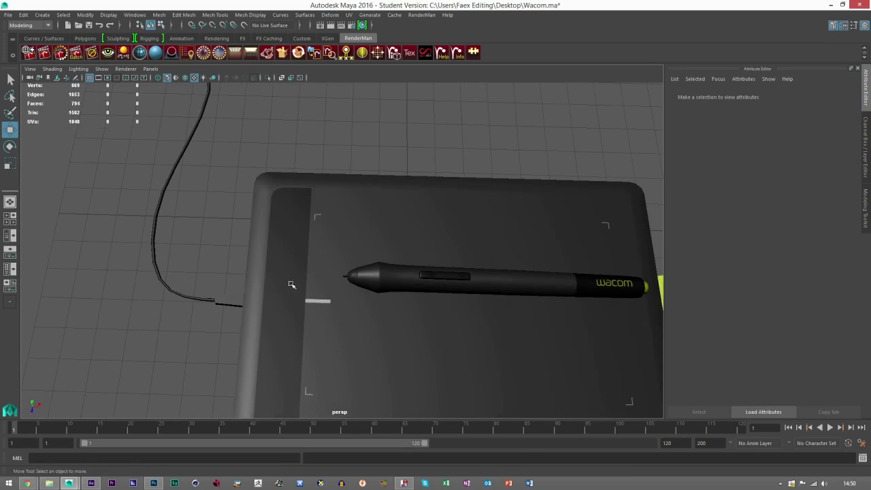
{"action": "left_click_drag", "start_coordinate": [291, 284], "coordinate": [286, 147], "text": "alt"}
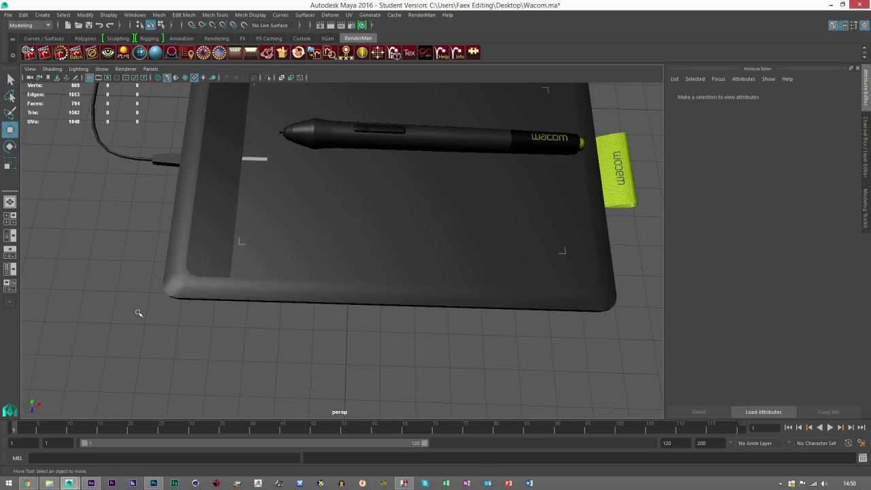
{"action": "left_click_drag", "start_coordinate": [227, 245], "coordinate": [237, 149], "text": "alt"}
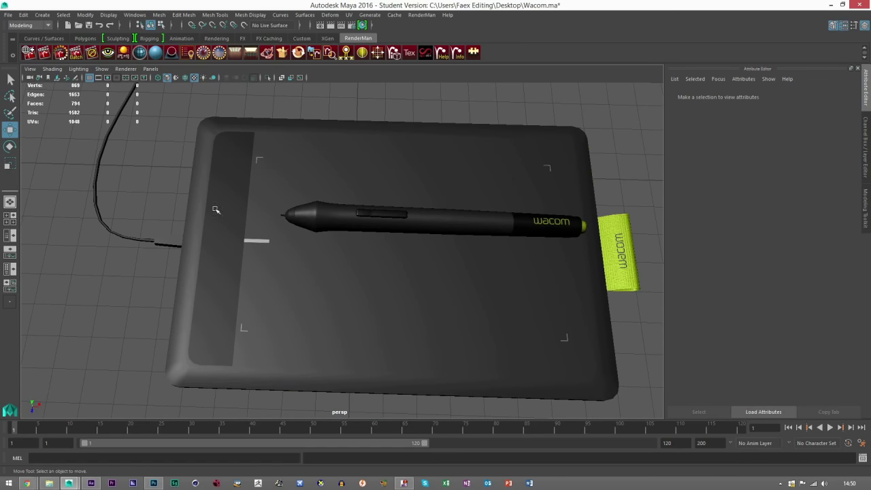
Switch to Photoshop, hide the NORMAL group and show the Wacom UV Snapshot layer over the tablet-surface UV island
{"action": "left_click", "coordinate": [153, 483]}
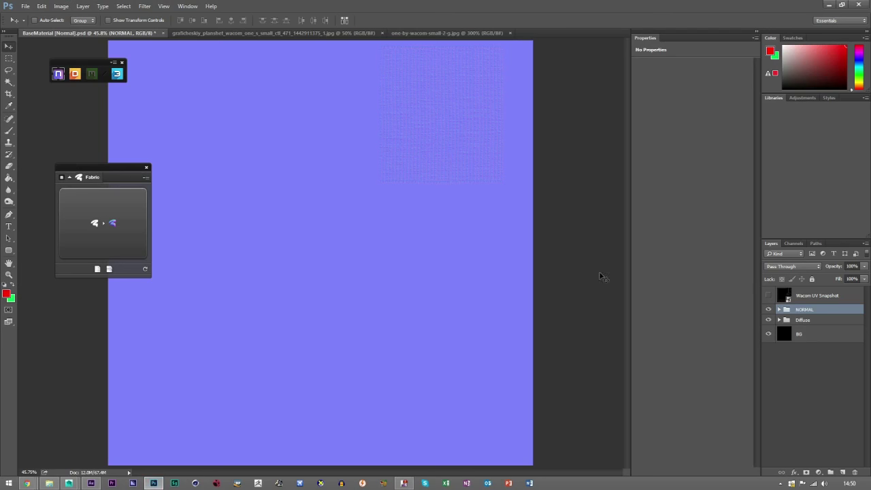
{"action": "left_click", "coordinate": [769, 309]}
{"action": "left_click", "coordinate": [768, 295]}
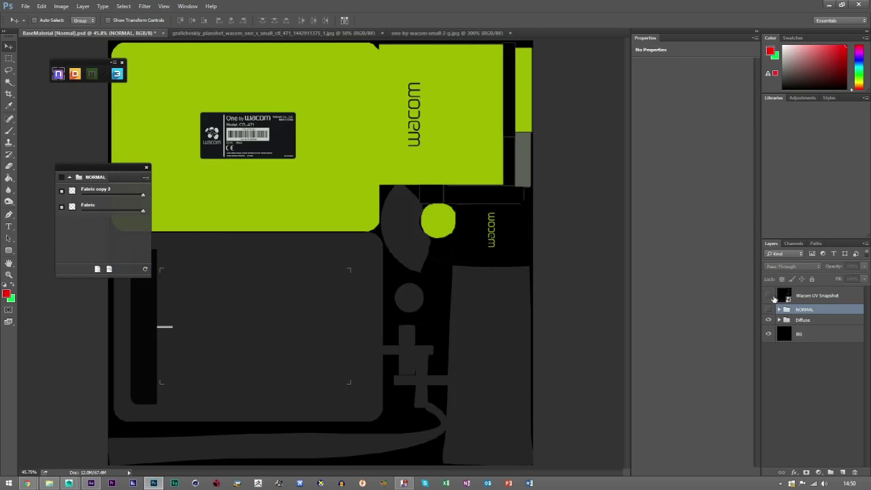
{"action": "left_click", "coordinate": [8, 275]}
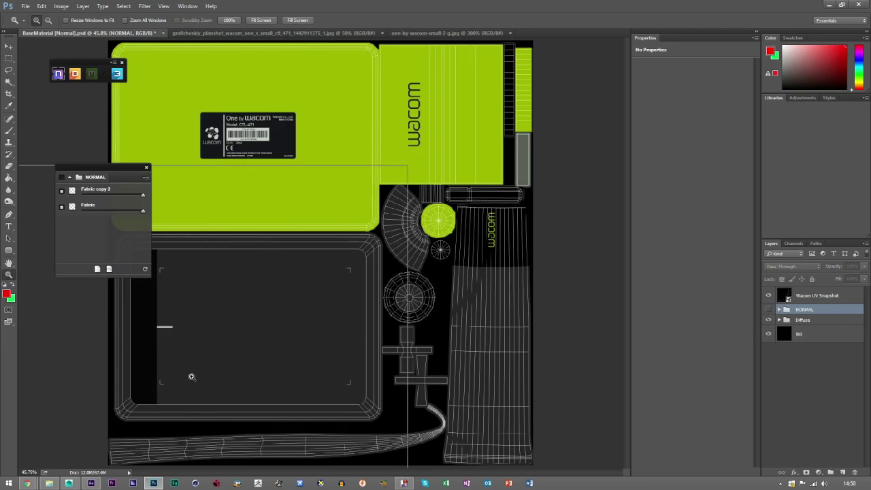
{"action": "left_click", "coordinate": [191, 375]}
{"action": "left_click_drag", "start_coordinate": [79, 167], "coordinate": [45, 78]}
Fill the inner rounded rectangle of the tablet's drawing-surface UV island with red on a new layer, using the UV Snapshot for the selection
{"action": "left_click", "coordinate": [841, 472]}
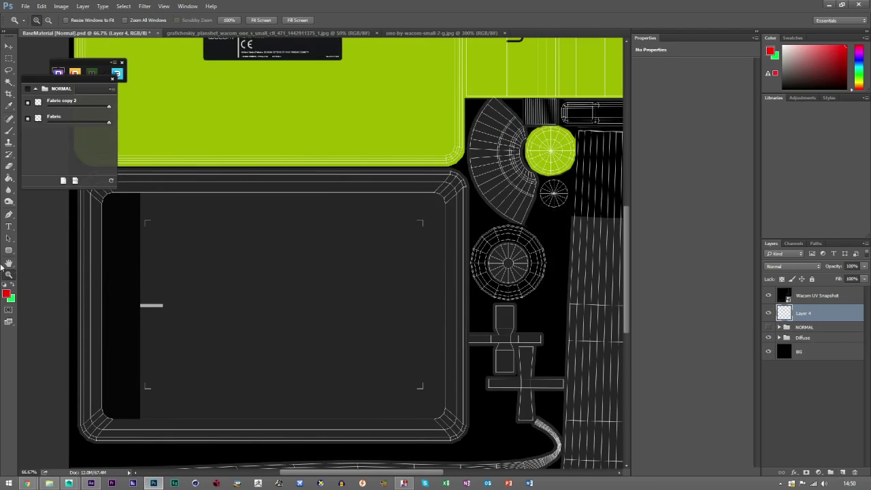
{"action": "left_click", "coordinate": [9, 82]}
{"action": "key", "text": "alt+bracketright"}
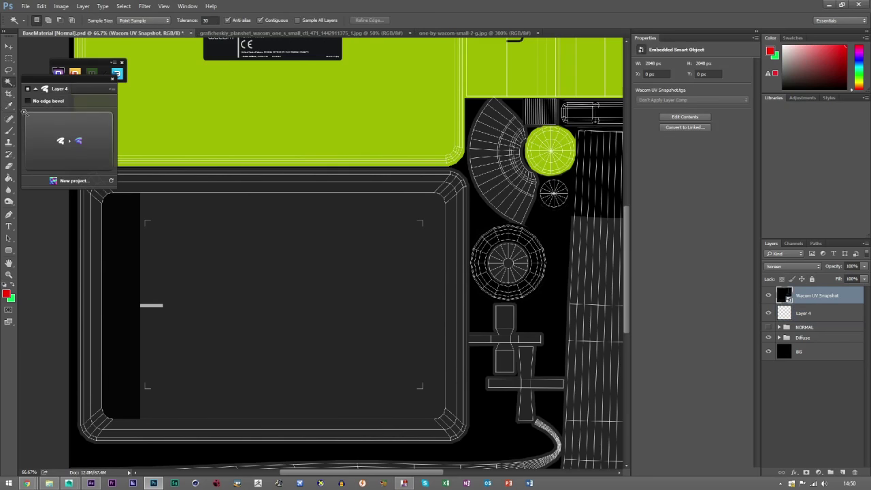
{"action": "left_click", "coordinate": [283, 252]}
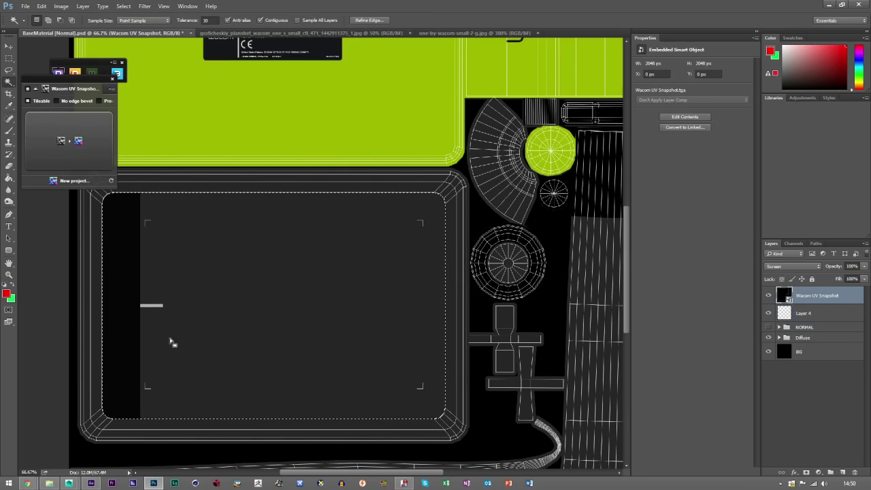
{"action": "key", "text": "g"}
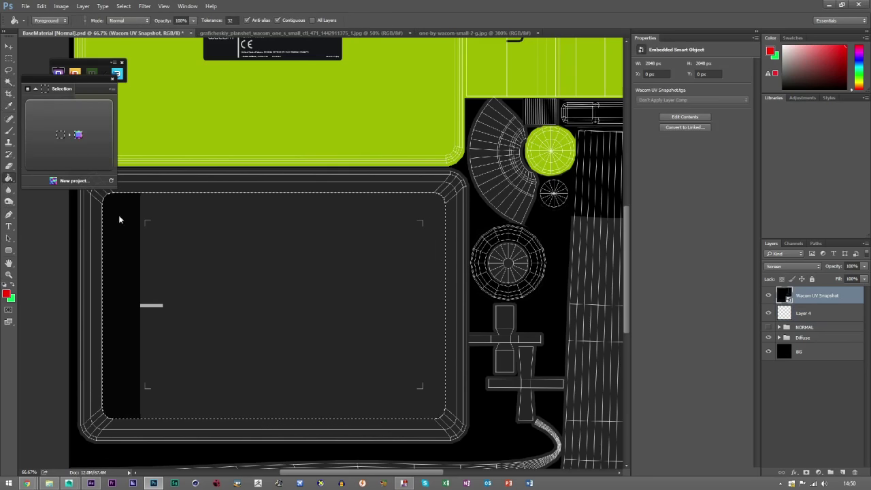
{"action": "left_click", "coordinate": [806, 313]}
{"action": "left_click", "coordinate": [234, 221]}
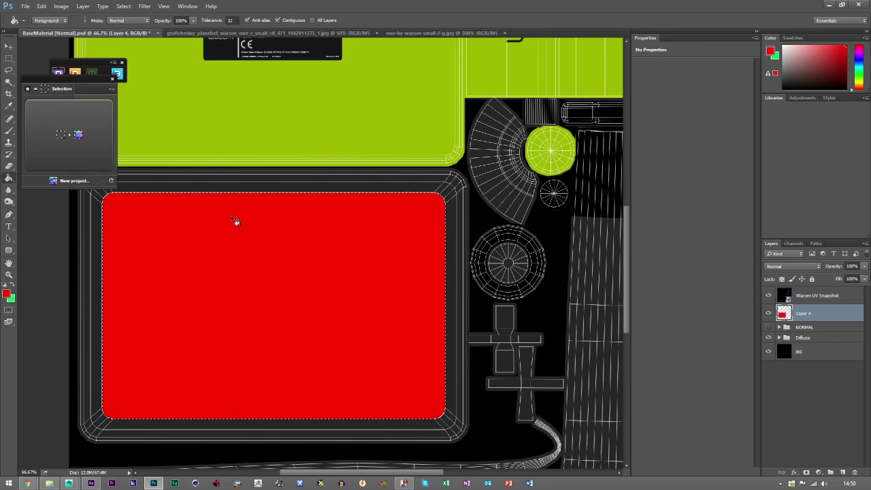
{"action": "key", "text": "ctrl+d"}
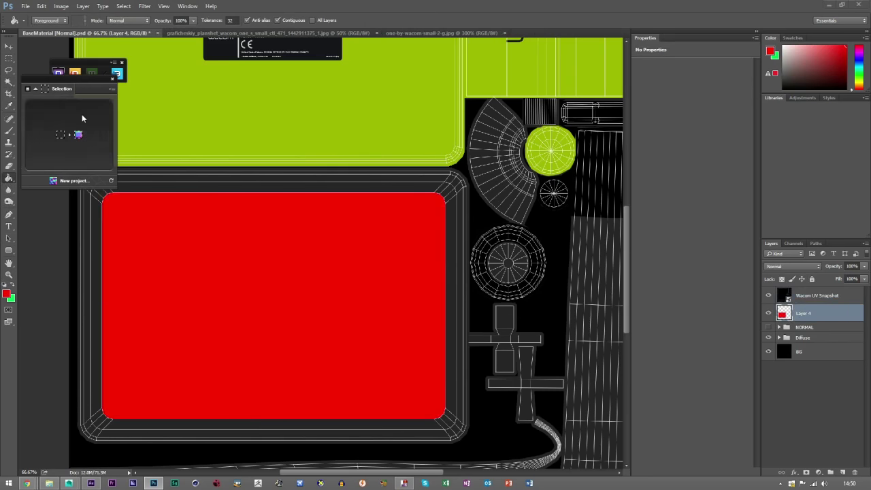
Generate an nDo normal layer from the red rectangle and make the NORMAL group visible
{"action": "left_click", "coordinate": [84, 110]}
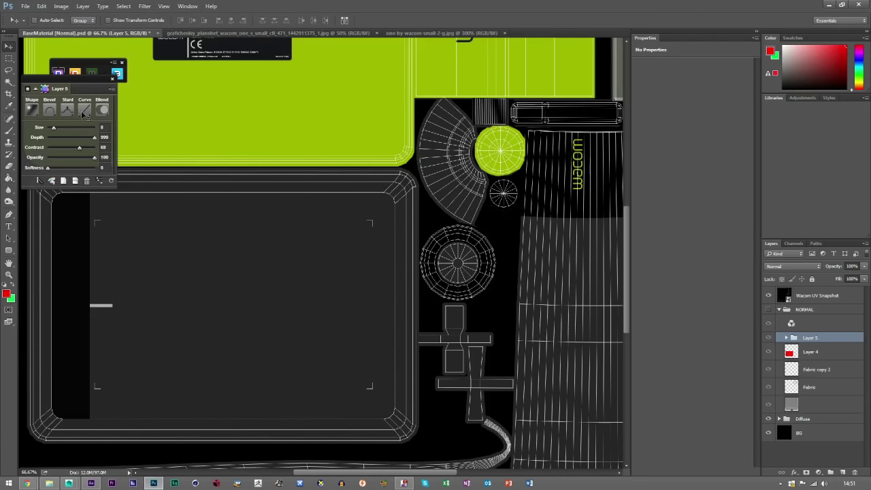
{"action": "left_click", "coordinate": [768, 310]}
Move the red Layer 4 out of the NORMAL group to just above it and rename it Screen Groove
{"action": "left_click", "coordinate": [820, 352]}
{"action": "left_click_drag", "start_coordinate": [809, 352], "coordinate": [810, 310]}
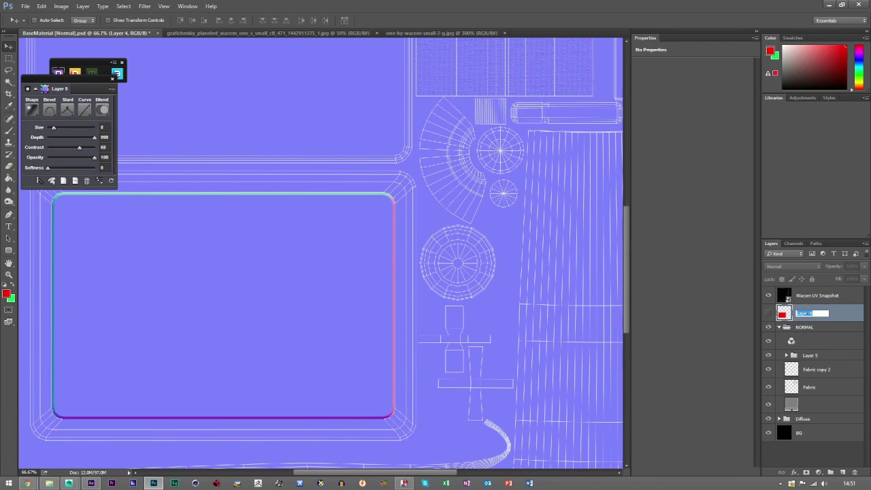
{"action": "type", "text": "E"}
{"action": "key", "text": "Return"}
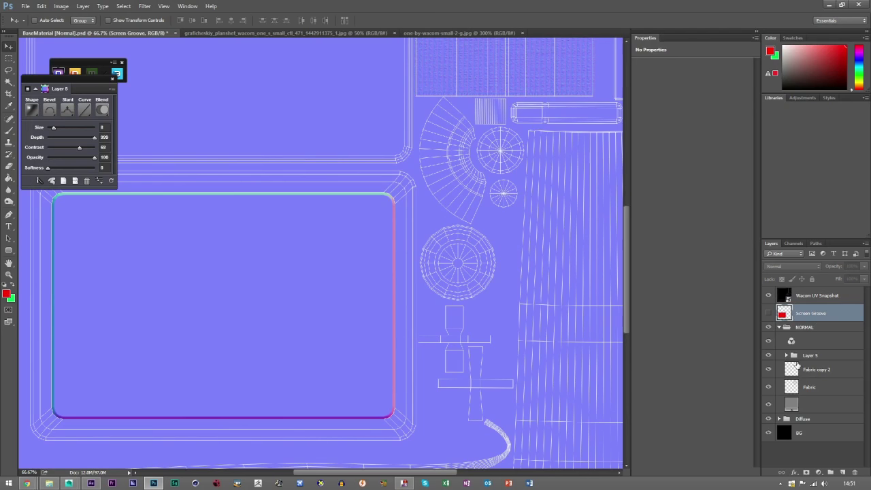
Rename the Layer 5 group inside NORMAL as Screen Groove, matching the source layer's name
{"action": "left_click", "coordinate": [809, 355]}
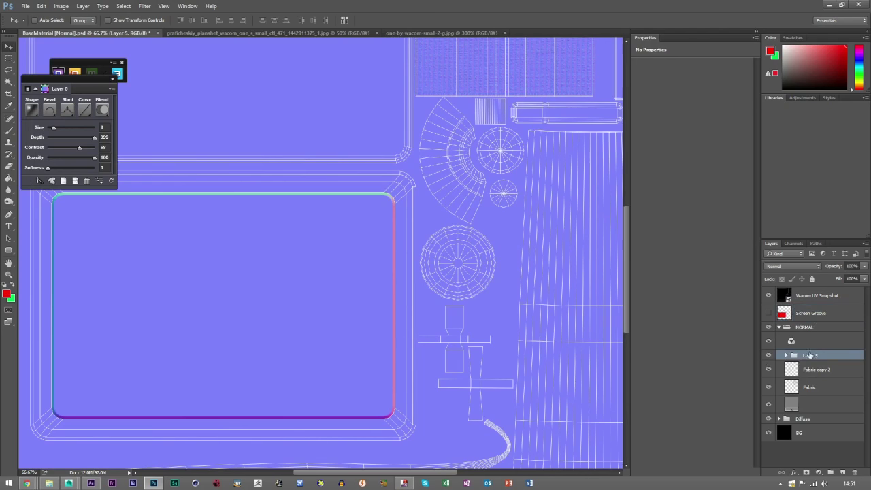
{"action": "double_click", "coordinate": [810, 313]}
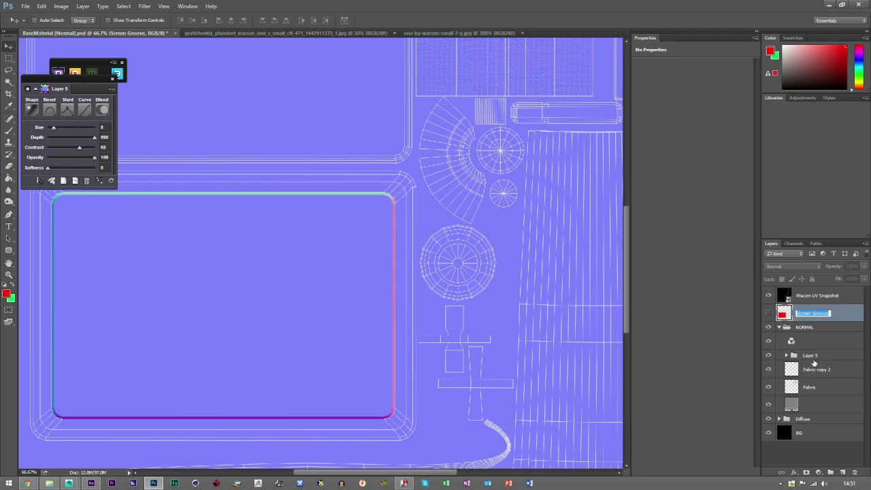
{"action": "double_click", "coordinate": [810, 355]}
Merge the Fabric copy 2 and Fabric layers and name the merged layer Fabric
{"action": "left_click", "coordinate": [825, 371]}
{"action": "left_click", "coordinate": [815, 374]}
{"action": "left_click", "coordinate": [816, 388], "text": "shift"}
{"action": "right_click", "coordinate": [814, 375]}
{"action": "left_click", "coordinate": [789, 263]}
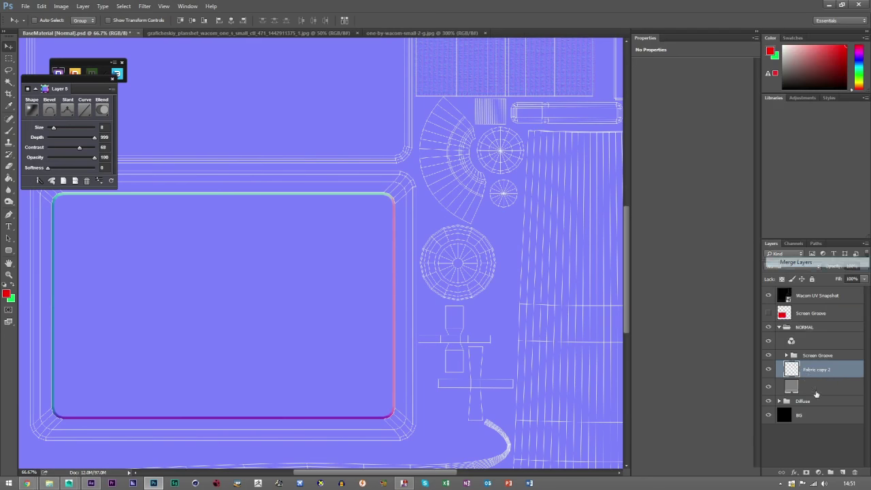
{"action": "left_click", "coordinate": [826, 387]}
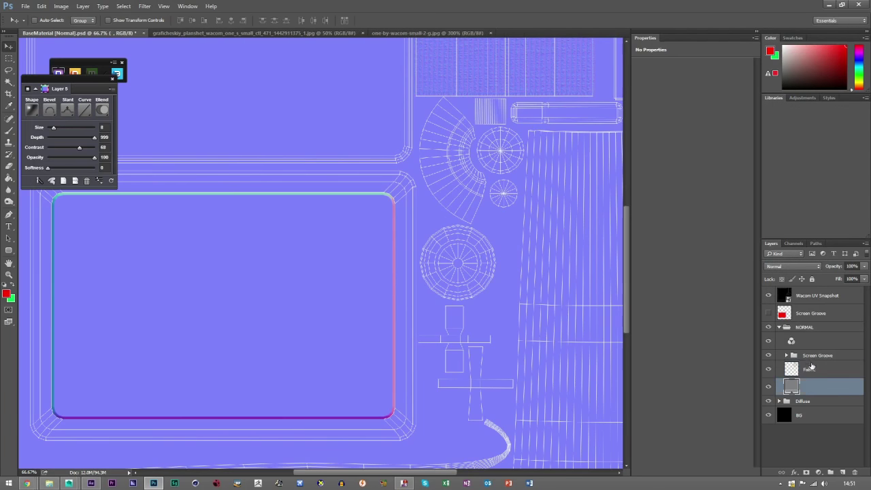
Change the bevel profile of the Screen Groove normal group to a groove shape and hide the Wacom UV Snapshot layer
{"action": "left_click", "coordinate": [799, 359]}
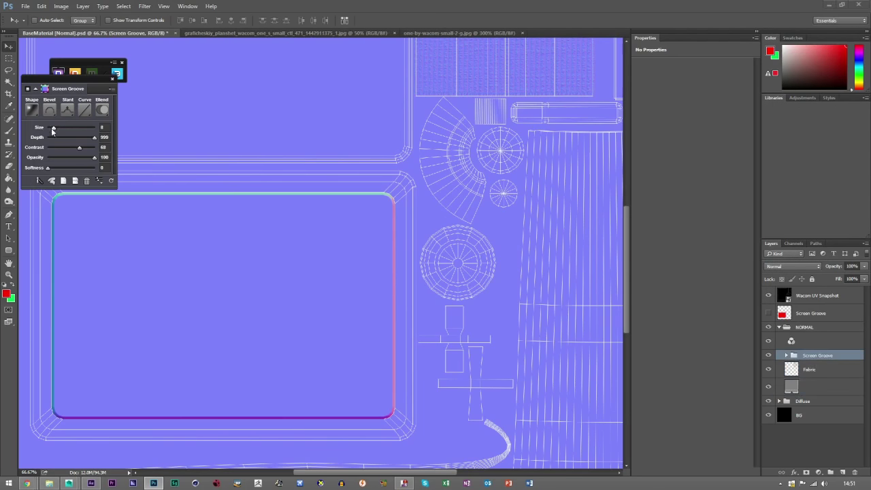
{"action": "left_click", "coordinate": [69, 171]}
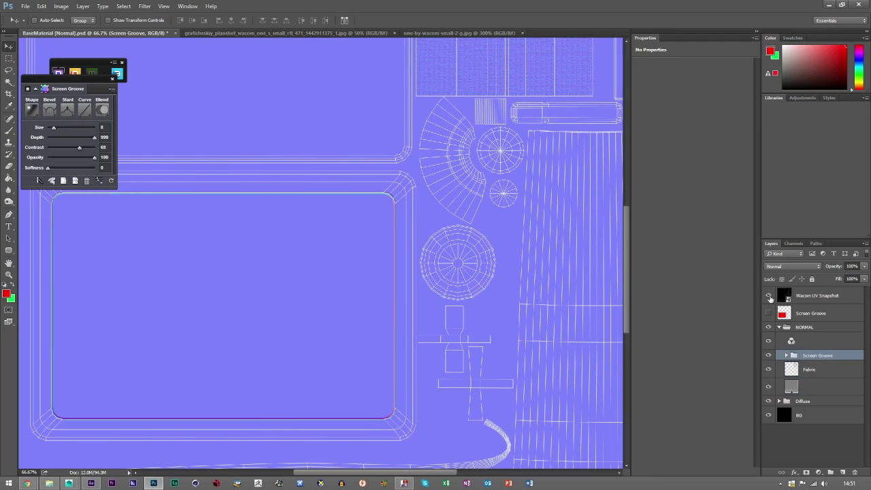
{"action": "left_click", "coordinate": [768, 295]}
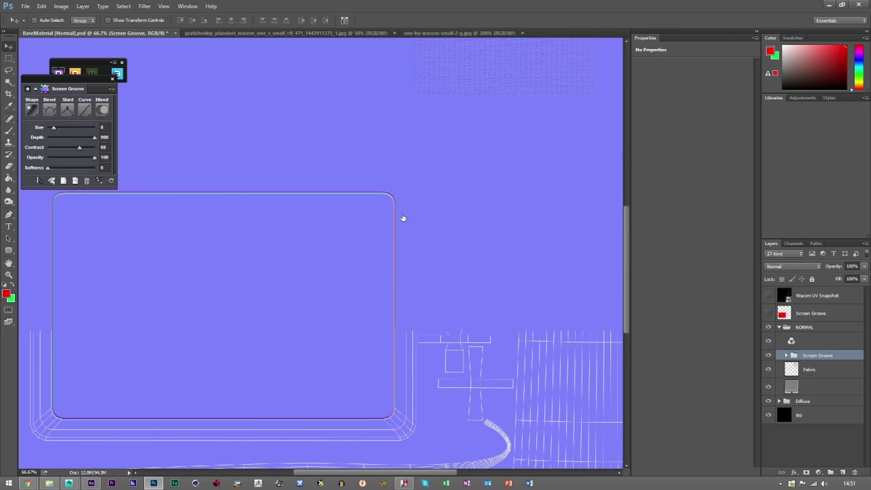
Set the Screen Groove's nDo size to 2 while checking the rounded corner up close
{"action": "left_click", "coordinate": [14, 276]}
{"action": "left_click", "coordinate": [430, 185]}
{"action": "left_click", "coordinate": [367, 204]}
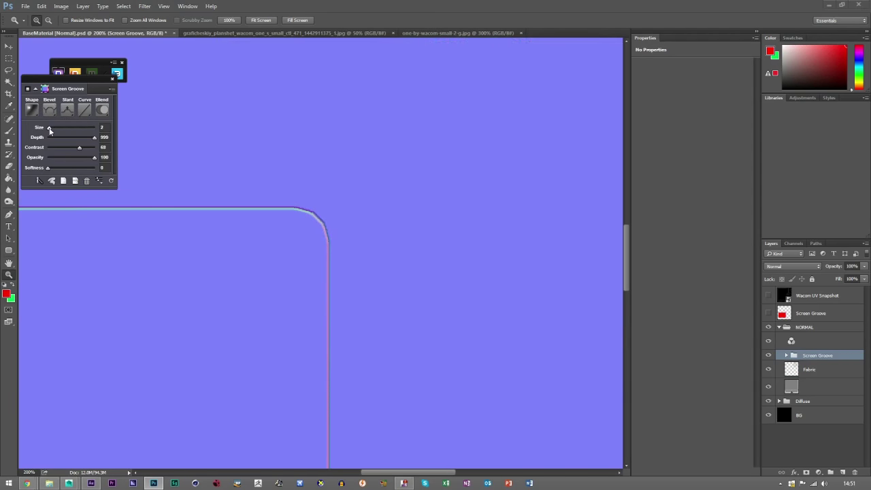
{"action": "key", "text": "alt"}
{"action": "left_click", "coordinate": [478, 167], "text": "alt"}
{"action": "left_click", "coordinate": [480, 165], "text": "alt"}
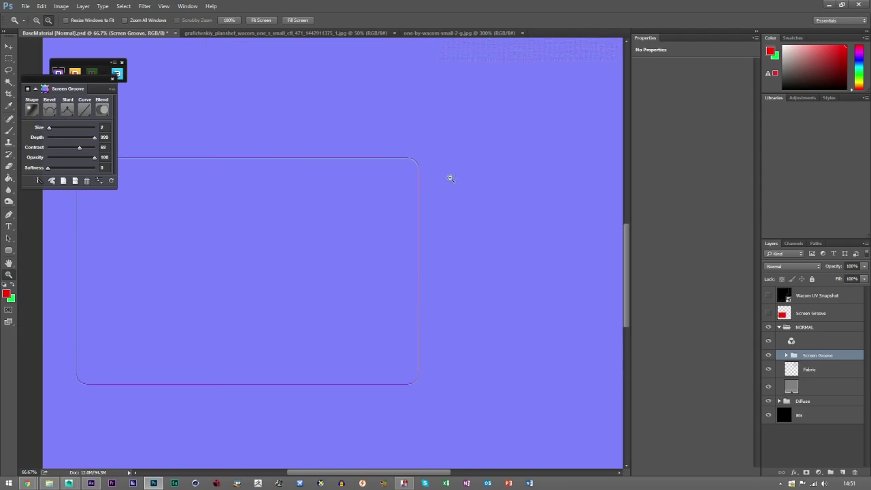
Save the normal map as a 24 bits/pixel Targa on the Desktop, overwriting the existing Wacom Normal file
{"action": "left_click", "coordinate": [9, 46]}
{"action": "left_click", "coordinate": [25, 6]}
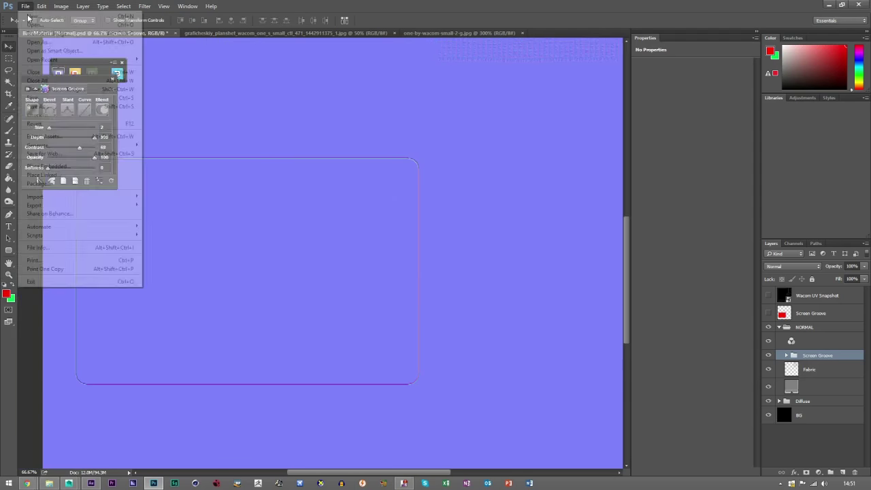
{"action": "left_click", "coordinate": [33, 106]}
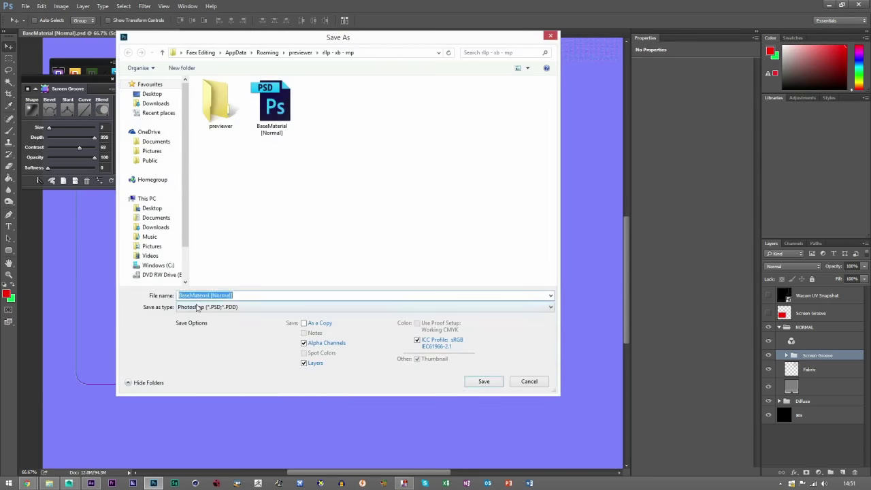
{"action": "left_click", "coordinate": [197, 306]}
{"action": "left_click", "coordinate": [192, 446]}
{"action": "left_click", "coordinate": [152, 94]}
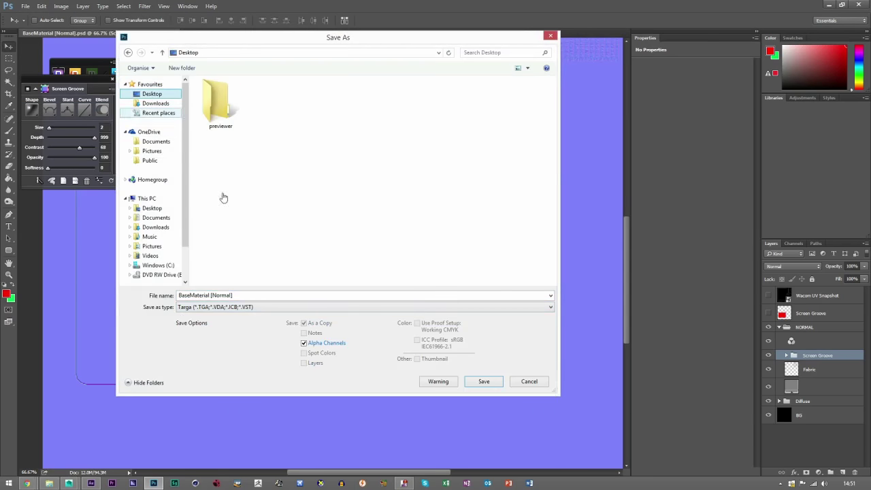
{"action": "double_click", "coordinate": [258, 242]}
{"action": "left_click", "coordinate": [457, 243]}
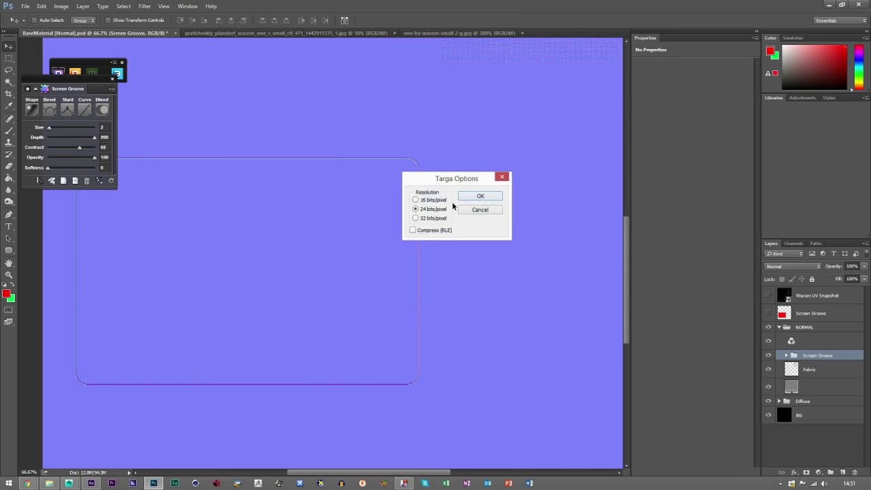
{"action": "left_click", "coordinate": [481, 196]}
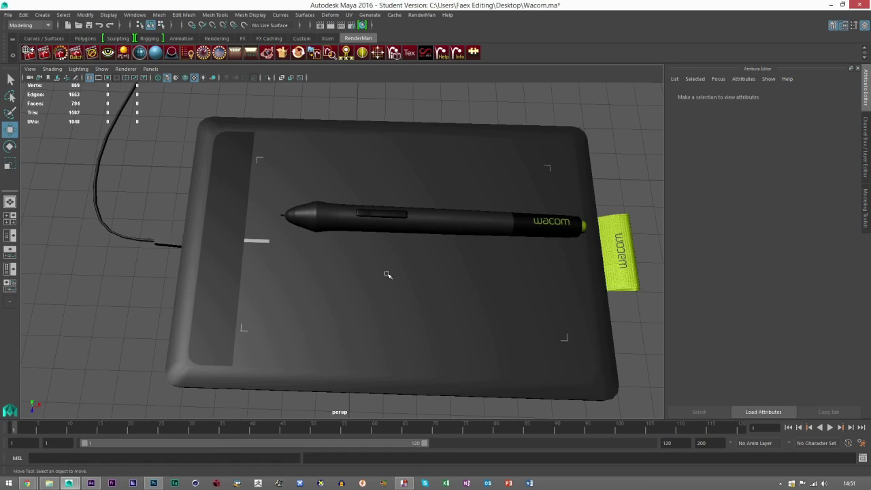
Switch to Maya and reload the Wacom Normal.tga image in the bump texture of the tablet base's blinn1 material
{"action": "left_click", "coordinate": [69, 483]}
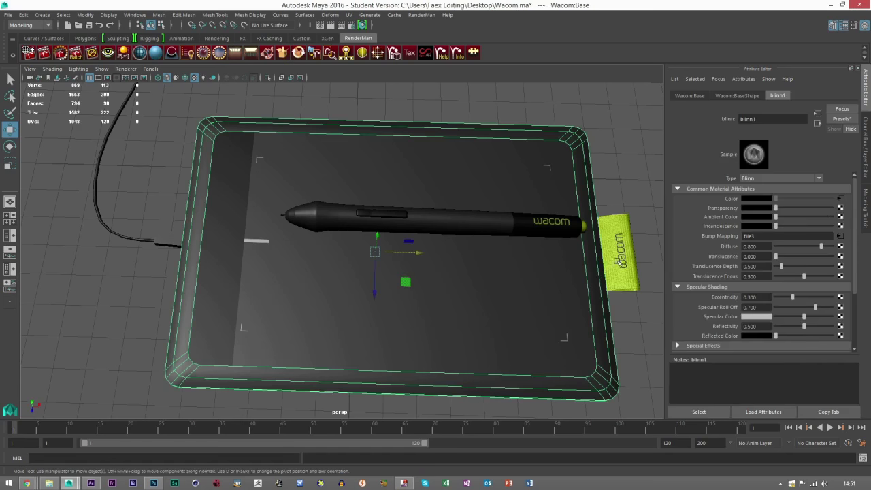
{"action": "left_click", "coordinate": [839, 236]}
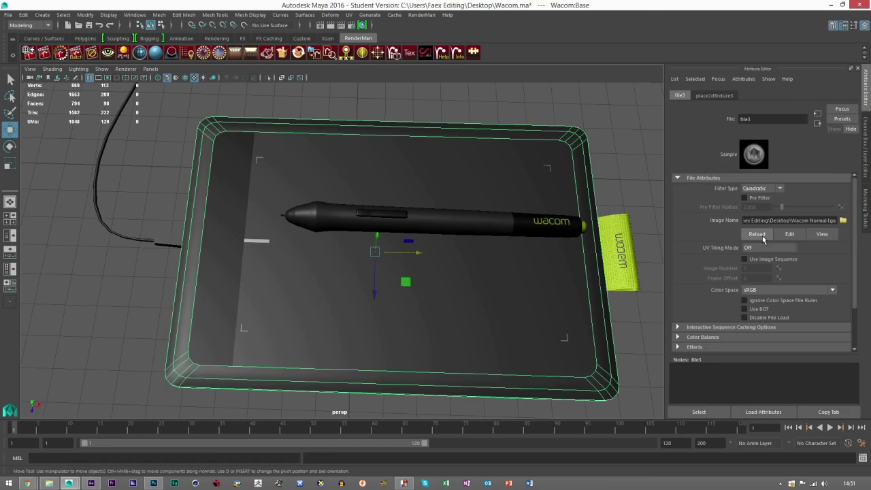
{"action": "left_click", "coordinate": [762, 238]}
Examine the screen groove up close on the tablet surface, around the pen and beside the fabric label
{"action": "left_click", "coordinate": [423, 112]}
{"action": "scroll", "coordinate": [324, 311], "scroll_direction": "up", "scroll_amount": 5}
{"action": "left_click_drag", "start_coordinate": [325, 311], "coordinate": [383, 309], "text": "alt"}
{"action": "right_click_drag", "start_coordinate": [383, 309], "coordinate": [458, 261], "text": "alt"}
{"action": "left_click_drag", "start_coordinate": [385, 293], "coordinate": [418, 275], "text": "alt"}
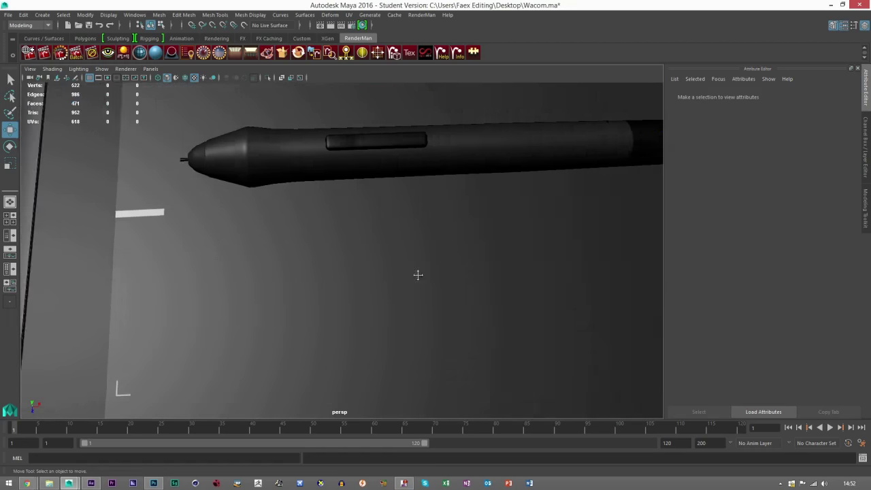
{"action": "middle_click_drag", "start_coordinate": [417, 275], "coordinate": [330, 251], "text": "alt"}
{"action": "middle_click_drag", "start_coordinate": [412, 317], "coordinate": [390, 315], "text": "alt"}
{"action": "middle_click_drag", "start_coordinate": [342, 185], "coordinate": [346, 232], "text": "alt"}
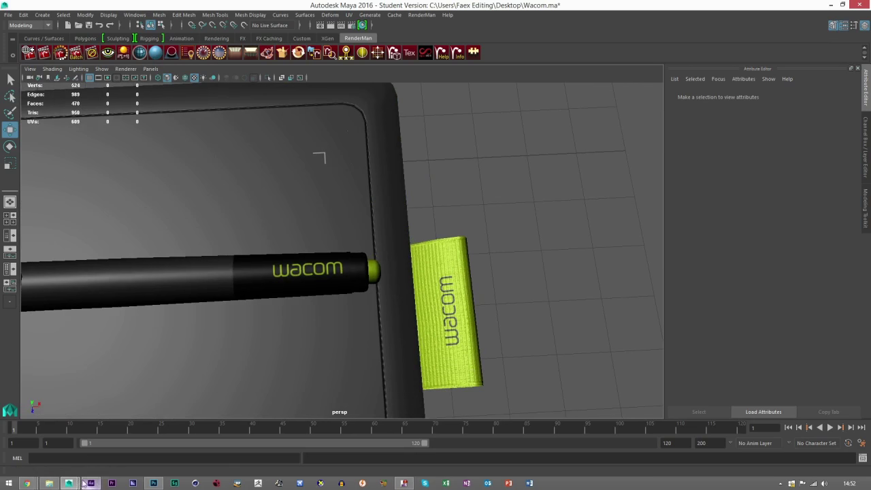
Switch to Photoshop and set the Screen Groove's nDo size to 1 and contrast to 40, checking the rounded corner up close
{"action": "mouse_move", "coordinate": [72, 482]}
{"action": "left_click", "coordinate": [160, 482]}
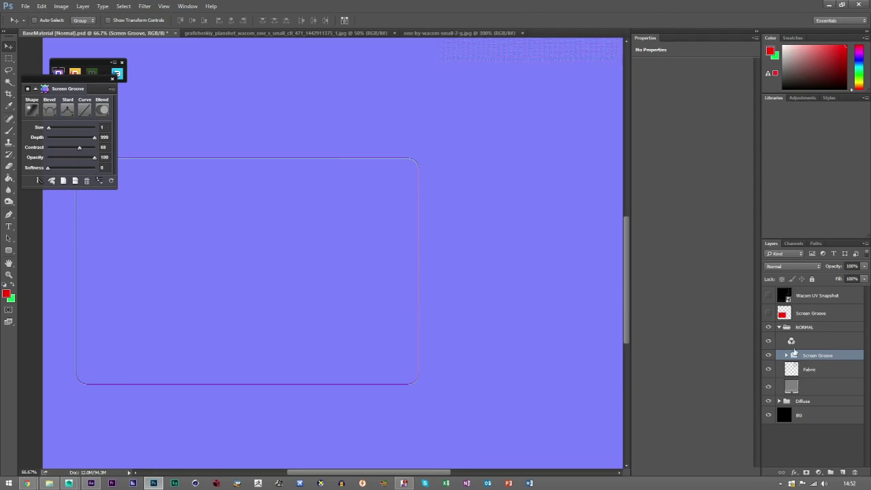
{"action": "key", "text": "z"}
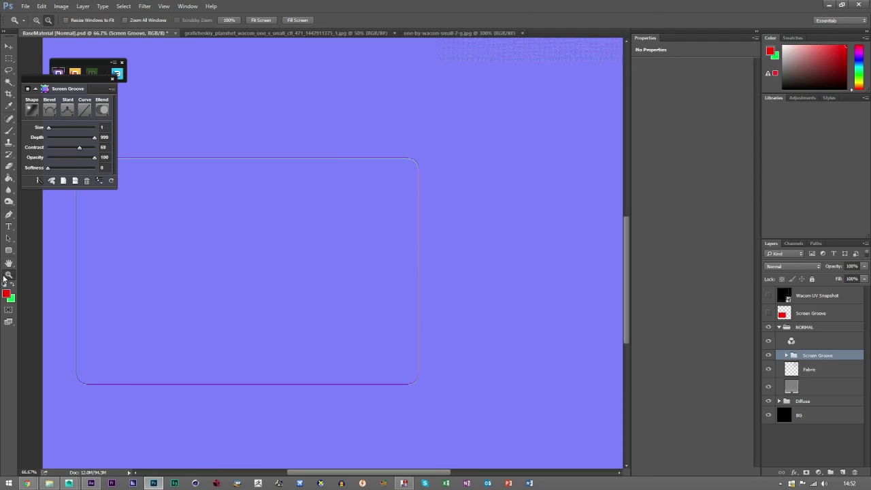
{"action": "left_click", "coordinate": [37, 21]}
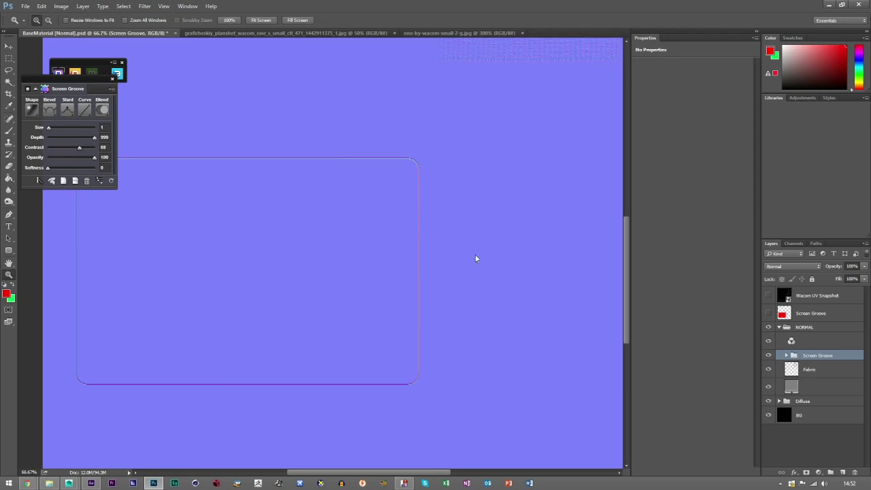
{"action": "left_click", "coordinate": [428, 205]}
{"action": "left_click", "coordinate": [428, 206]}
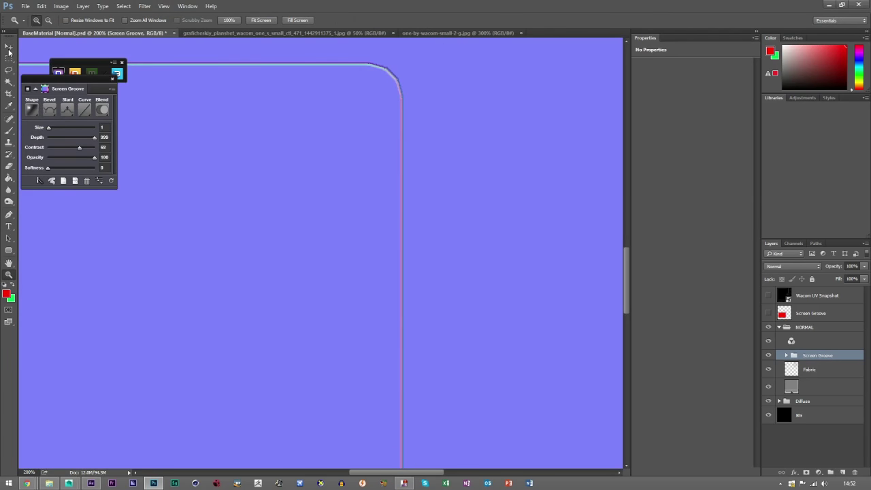
{"action": "key", "text": "v"}
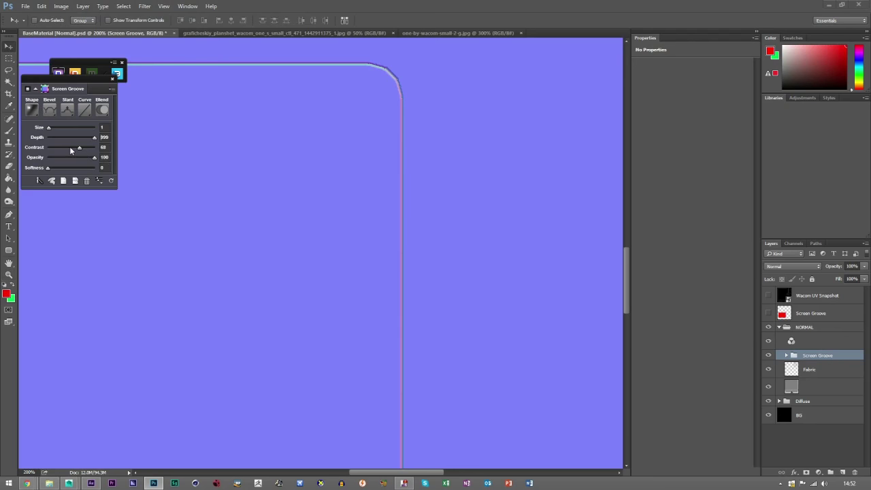
Save the Photoshop document and export it as a Targa over the Wacom Normal file on the Desktop
{"action": "left_click", "coordinate": [25, 6]}
{"action": "left_click", "coordinate": [51, 98]}
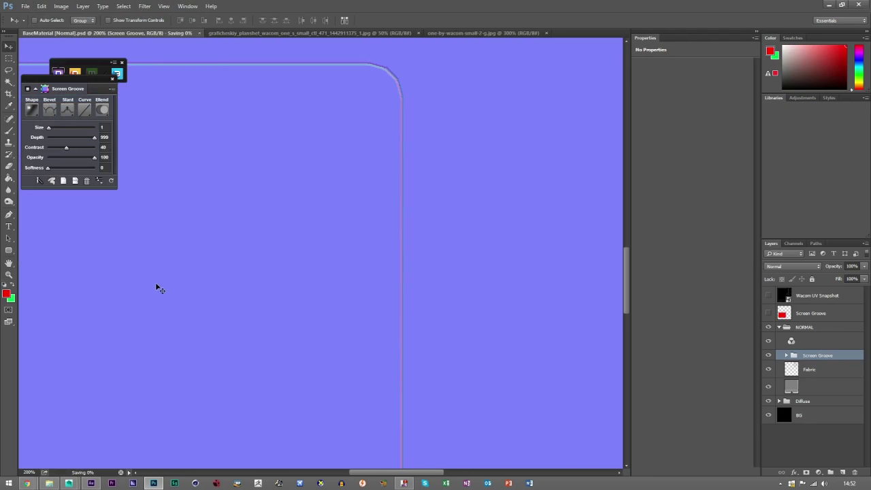
{"action": "left_click", "coordinate": [23, 7]}
{"action": "left_click", "coordinate": [41, 107]}
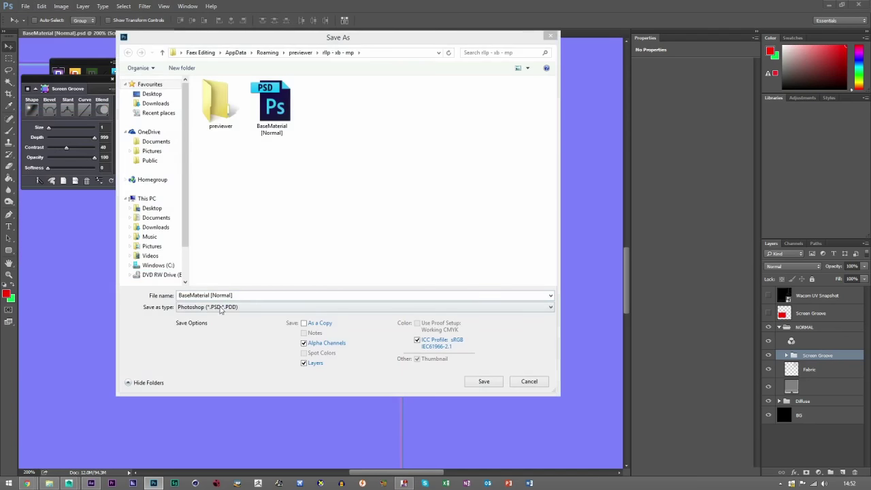
{"action": "left_click", "coordinate": [195, 306]}
{"action": "left_click", "coordinate": [195, 447]}
{"action": "left_click", "coordinate": [152, 93]}
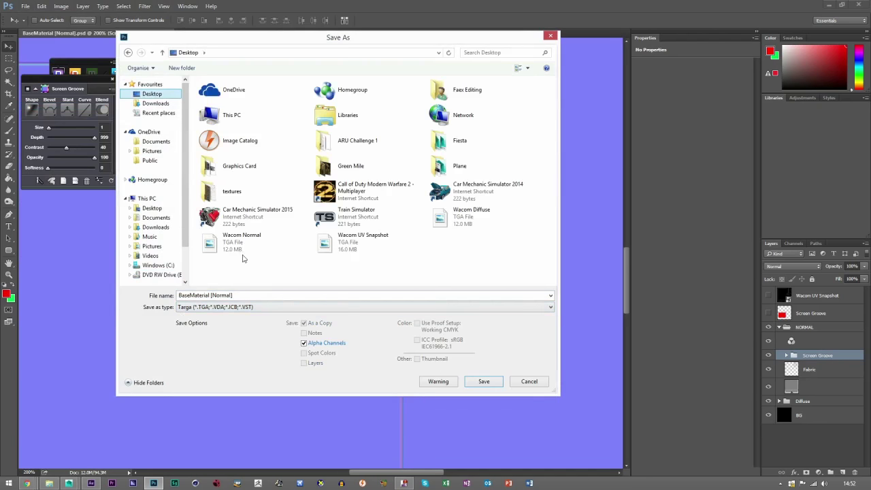
{"action": "double_click", "coordinate": [241, 239]}
{"action": "left_click", "coordinate": [458, 243]}
{"action": "left_click", "coordinate": [482, 192]}
Switch to Maya, reload the updated Wacom Normal.tga in the tablet base's bump texture, and deselect the base
{"action": "left_click", "coordinate": [68, 483]}
{"action": "left_click", "coordinate": [155, 435]}
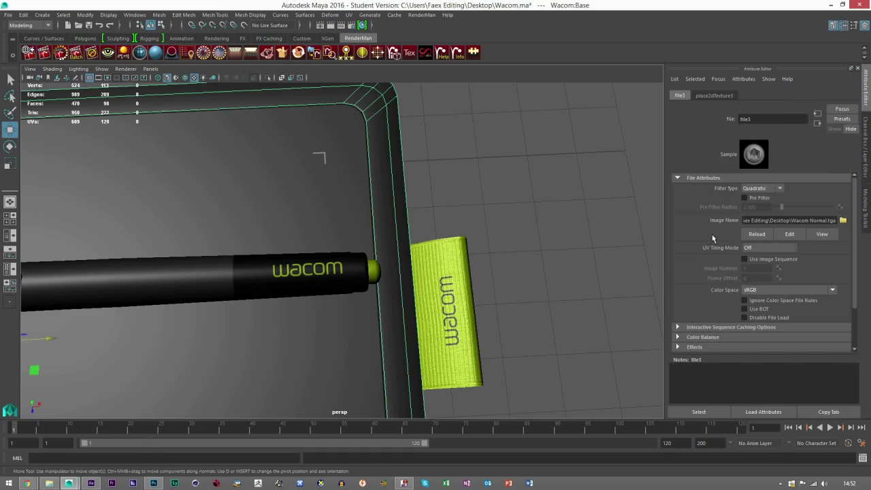
{"action": "left_click", "coordinate": [517, 194]}
Examine the softened screen groove on the tablet from several angles, both close up and from a distance
{"action": "scroll", "coordinate": [365, 207], "scroll_direction": "down", "scroll_amount": 5}
{"action": "left_click_drag", "start_coordinate": [381, 319], "coordinate": [286, 327], "text": "alt"}
{"action": "scroll", "coordinate": [274, 326], "scroll_direction": "up", "scroll_amount": 4}
{"action": "mouse_move", "coordinate": [342, 325]}
{"action": "left_mouse_down", "text": "alt"}
{"action": "mouse_move", "coordinate": [304, 330]}
{"action": "mouse_move", "coordinate": [340, 328]}
{"action": "left_mouse_up", "text": "alt"}
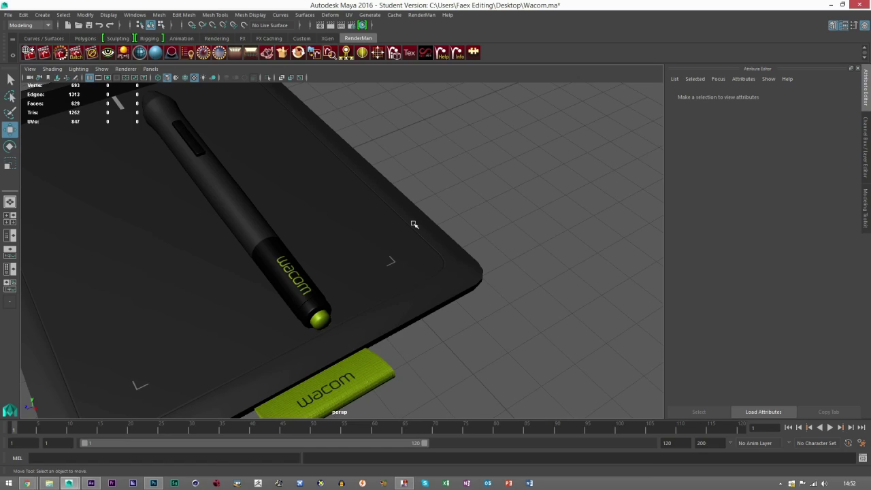
{"action": "scroll", "coordinate": [290, 240], "scroll_direction": "down", "scroll_amount": 5}
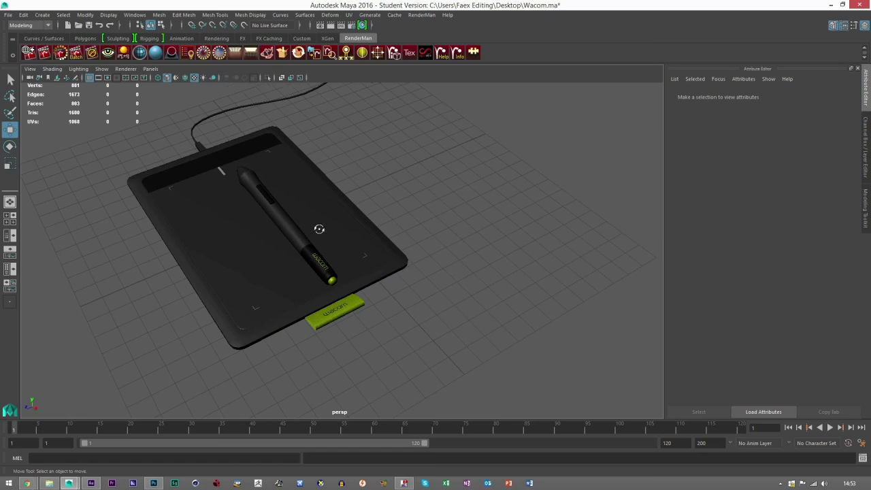
{"action": "left_click_drag", "start_coordinate": [320, 228], "coordinate": [379, 253], "text": "alt"}
{"action": "right_click_drag", "start_coordinate": [379, 253], "coordinate": [319, 256], "text": "alt"}
{"action": "middle_click_drag", "start_coordinate": [226, 238], "coordinate": [482, 180], "text": "alt"}
{"action": "middle_click_drag", "start_coordinate": [349, 388], "coordinate": [335, 334], "text": "alt"}
Switch to Photoshop and duplicate the Screen Groove group inside NORMAL
{"action": "left_click", "coordinate": [149, 483]}
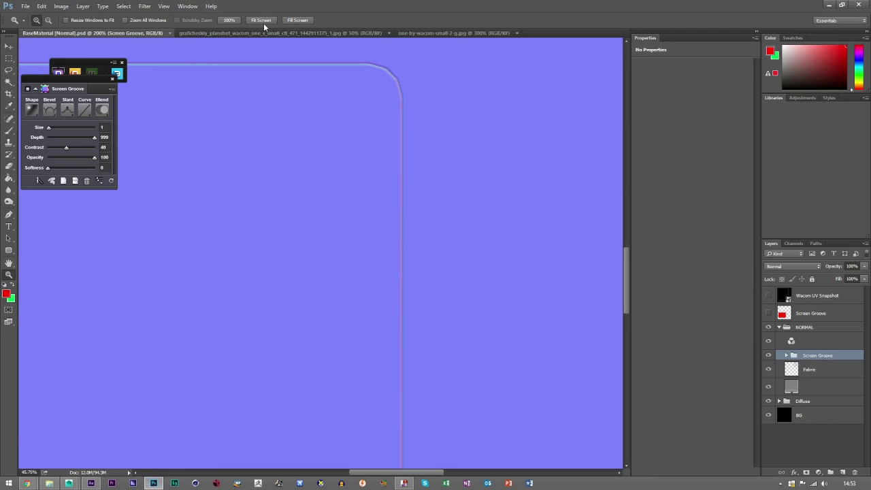
{"action": "left_click", "coordinate": [261, 20]}
{"action": "key", "text": "v"}
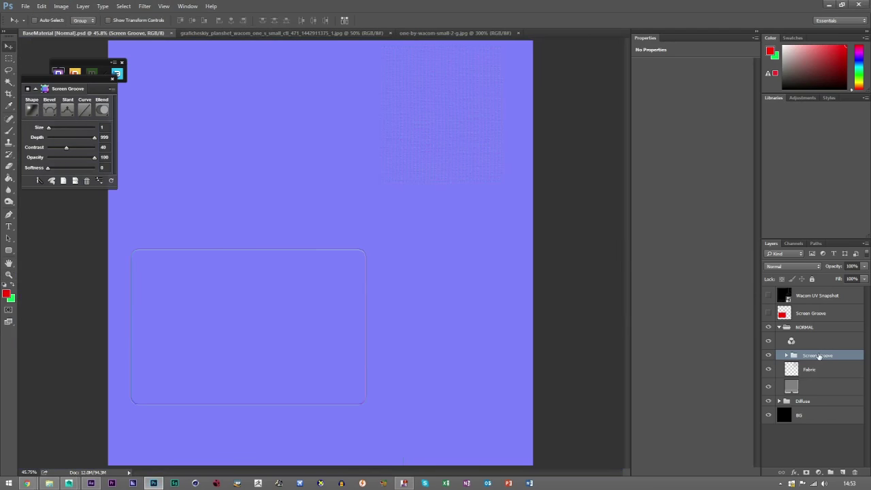
{"action": "key", "text": "ctrl+j"}
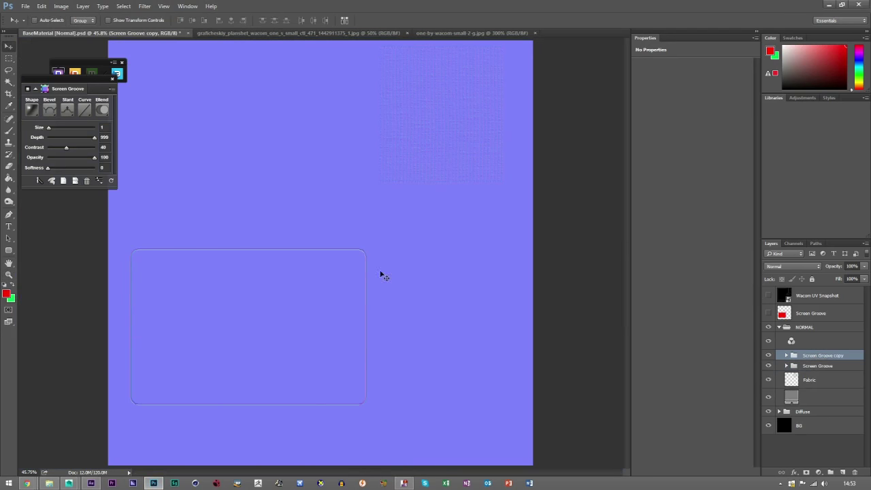
Try merging the Screen Groove copy group and shifting it sideways over the original groove, and undo both changes
{"action": "right_click", "coordinate": [834, 357]}
{"action": "left_click", "coordinate": [802, 263]}
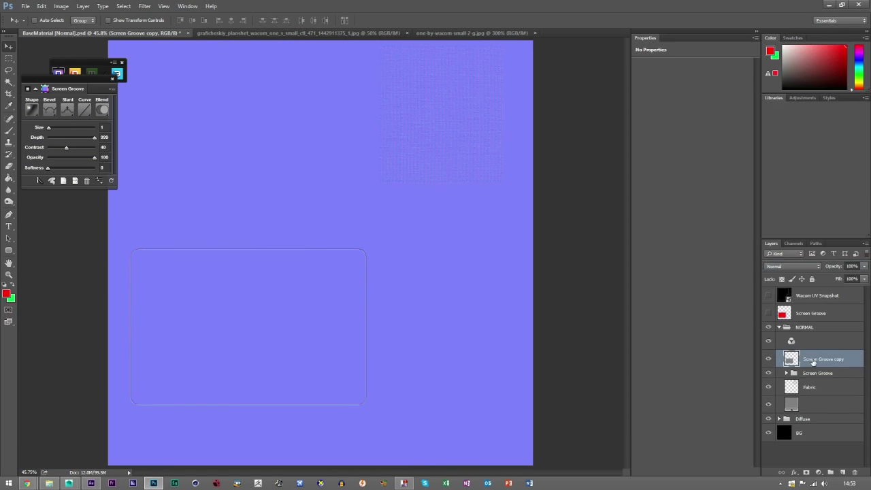
{"action": "left_click_drag", "start_coordinate": [357, 289], "coordinate": [221, 290]}
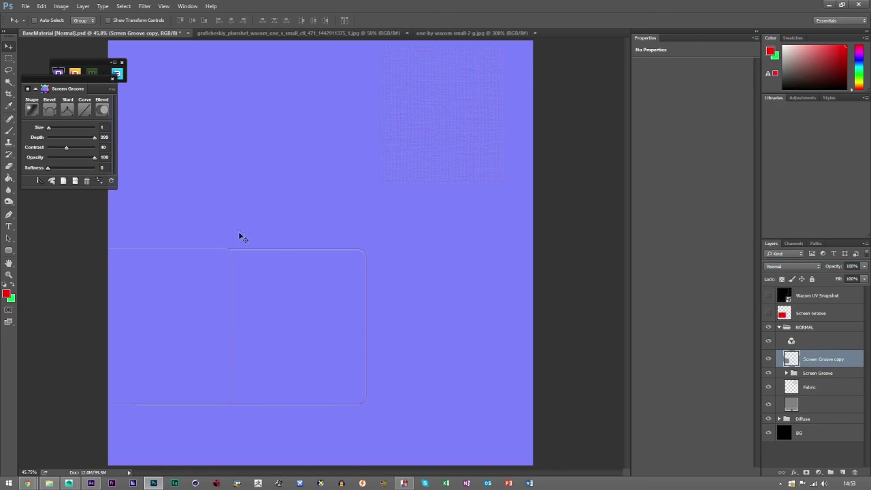
{"action": "key", "text": "ctrl+alt+z"}
{"action": "key", "text": "ctrl+alt+z"}
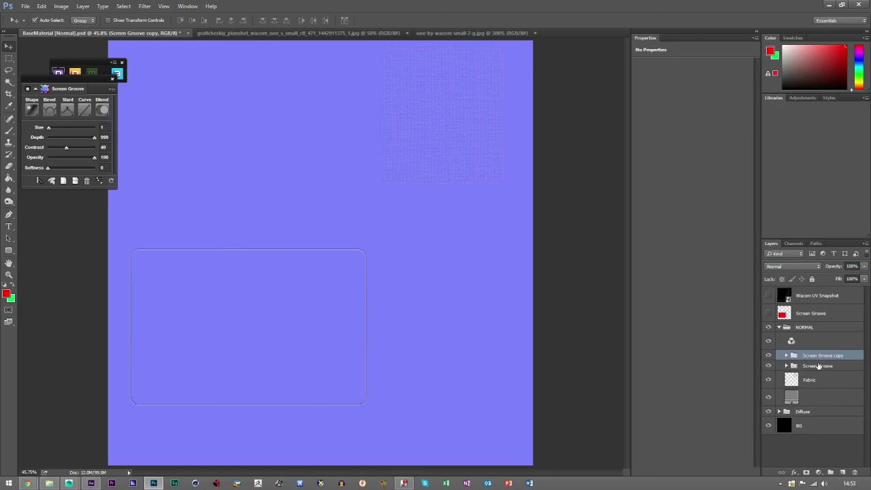
Set the Screen Groove copy group's nDo blend to Hard light and move it up and left, partly beyond the canvas edge
{"action": "left_click", "coordinate": [103, 110]}
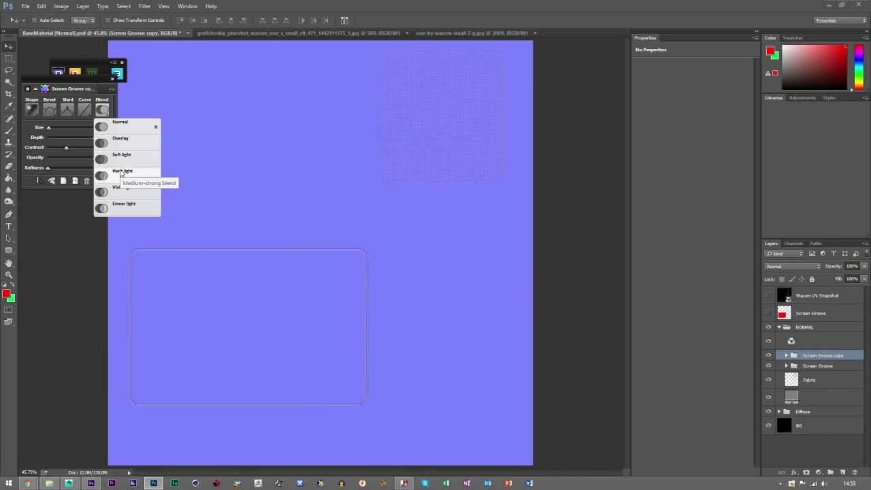
{"action": "left_click", "coordinate": [120, 173]}
{"action": "left_click_drag", "start_coordinate": [336, 290], "coordinate": [171, 270]}
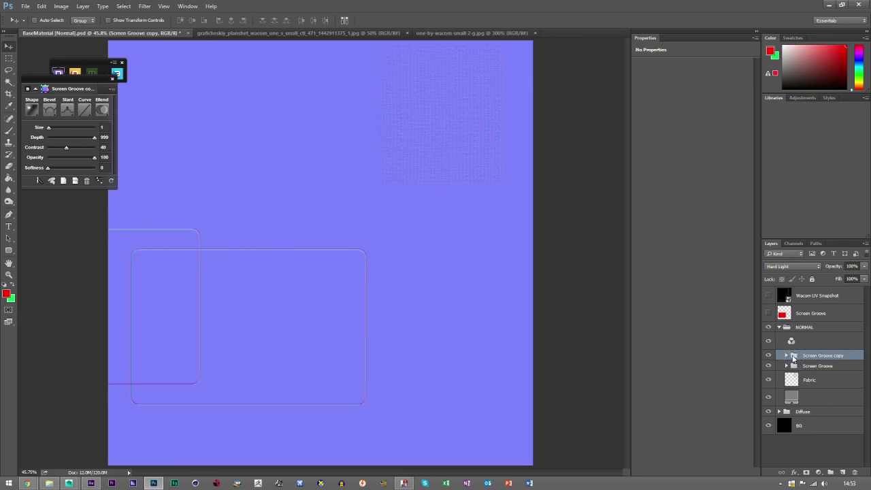
Merge the Screen Groove copy group into a single layer
{"action": "right_click", "coordinate": [793, 358]}
{"action": "left_click", "coordinate": [759, 357]}
{"action": "right_click", "coordinate": [797, 355]}
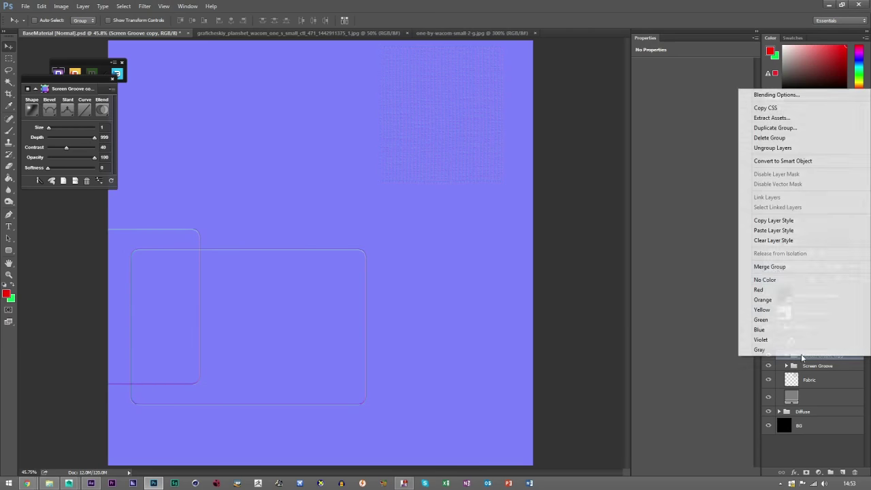
{"action": "left_click", "coordinate": [773, 267]}
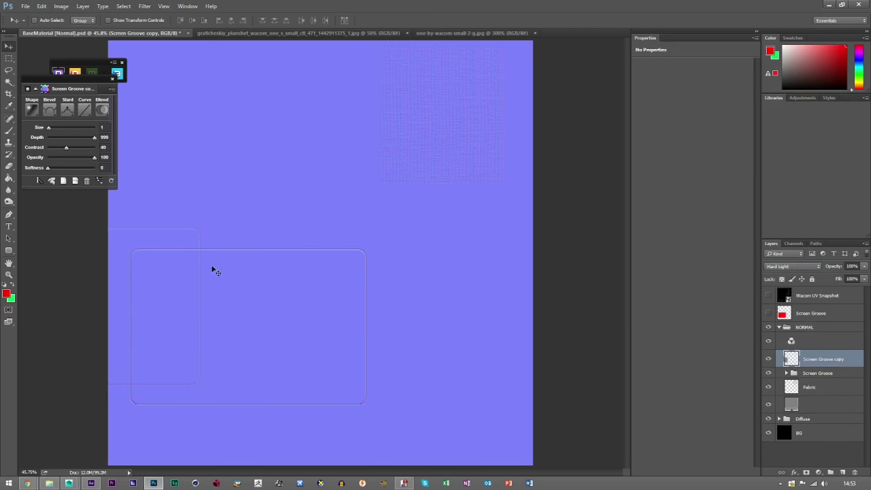
Move the merged Screen Groove copy to the right so its left edge lies inside the original groove outline
{"action": "left_click", "coordinate": [9, 274]}
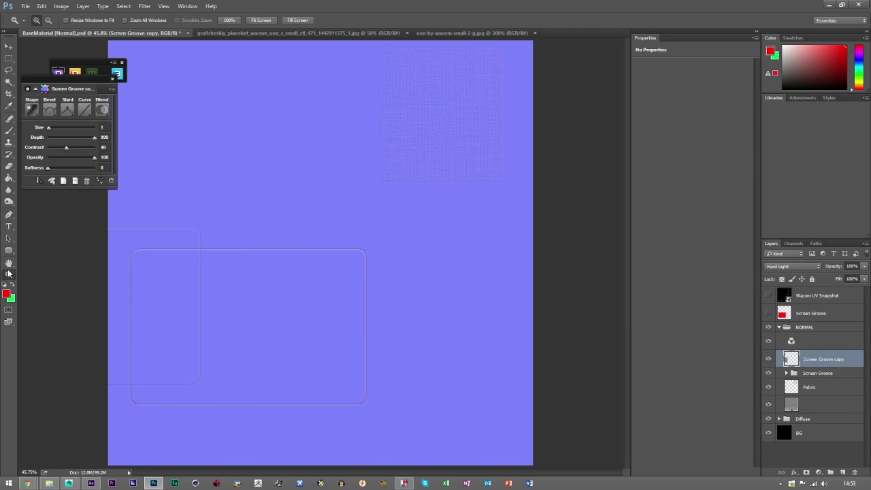
{"action": "left_click", "coordinate": [175, 290]}
{"action": "left_click", "coordinate": [175, 290]}
{"action": "left_click", "coordinate": [175, 290]}
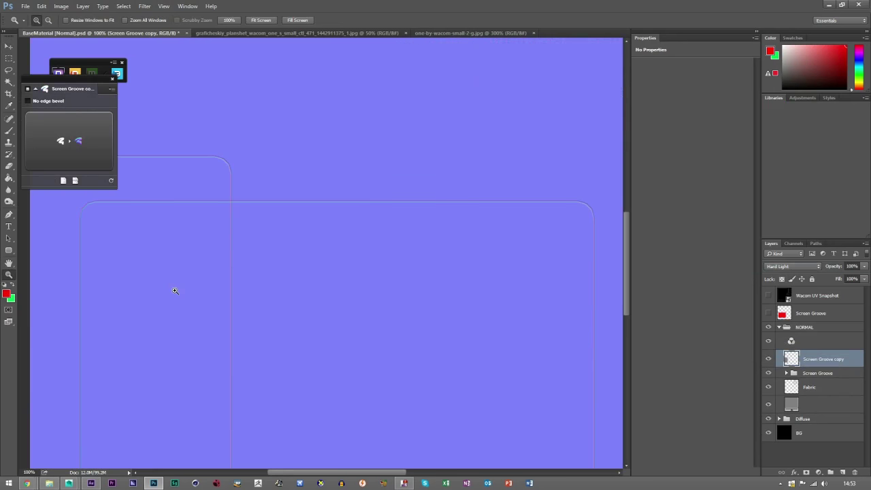
{"action": "key", "text": "v"}
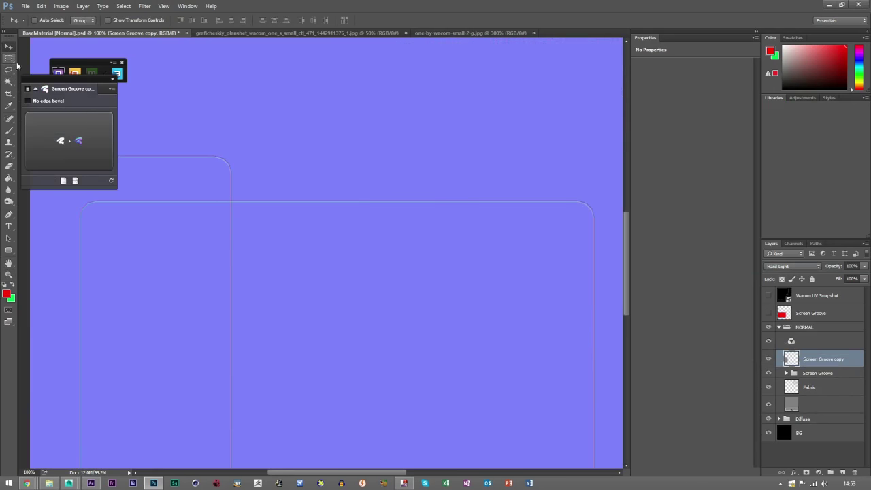
{"action": "left_click_drag", "start_coordinate": [204, 219], "coordinate": [502, 250]}
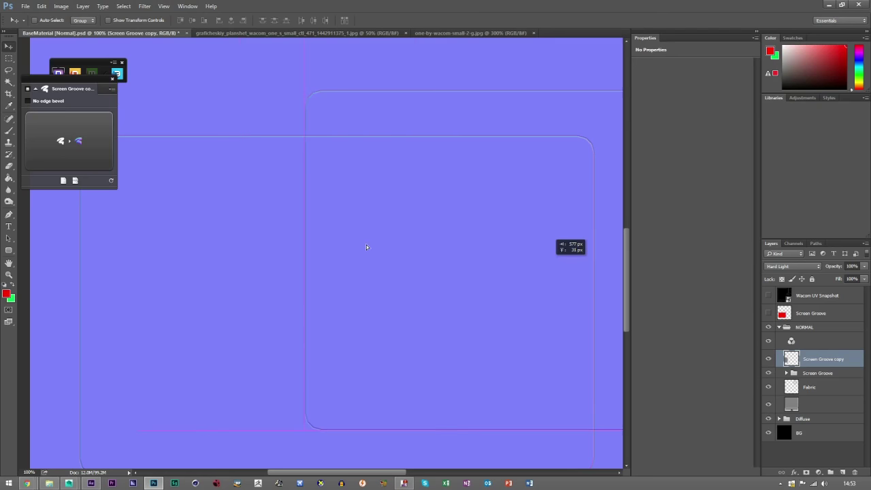
Select the straight left edge of the Screen Groove copy, invert the selection, delete the rest of the outline and deselect
{"action": "left_click", "coordinate": [8, 59]}
{"action": "left_click_drag", "start_coordinate": [241, 123], "coordinate": [294, 394]}
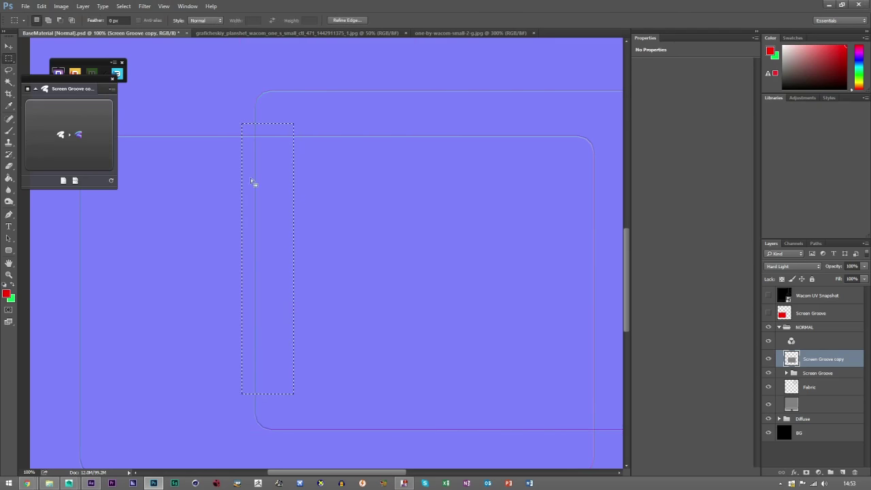
{"action": "right_click", "coordinate": [271, 226]}
{"action": "left_click", "coordinate": [292, 241]}
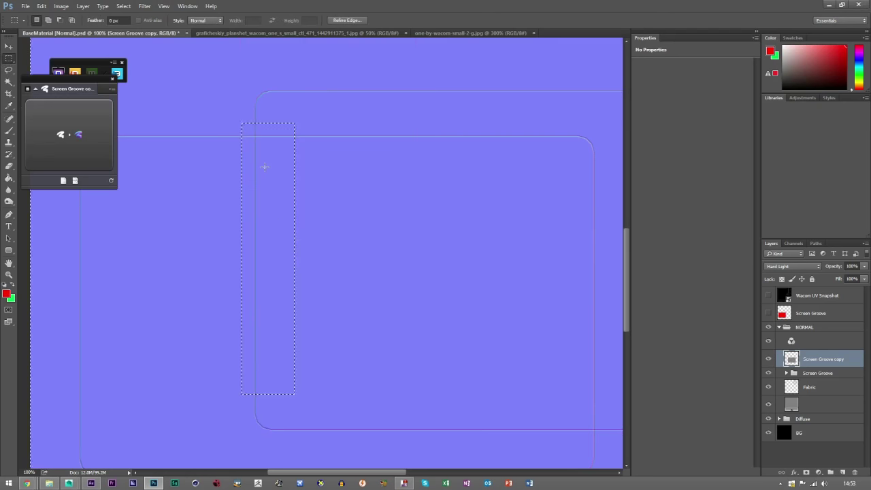
{"action": "key", "text": "Delete"}
{"action": "key", "text": "ctrl+d"}
{"action": "key", "text": "v"}
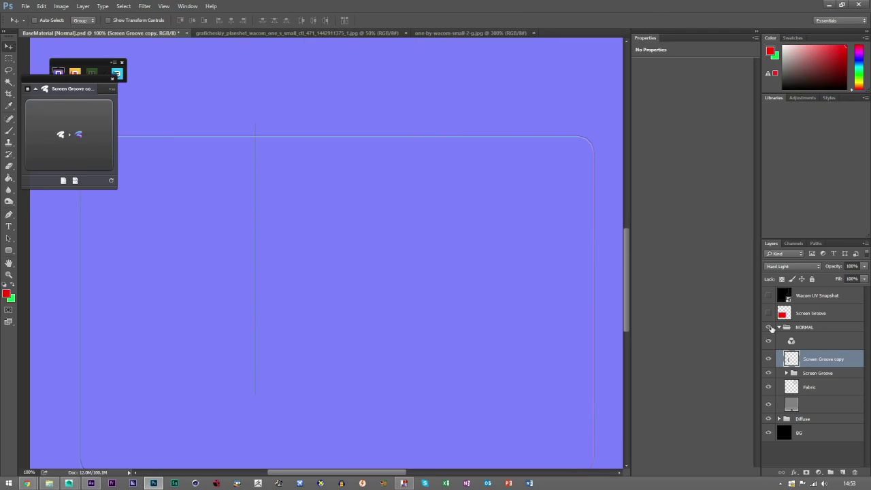
Try lowering the NORMAL group's opacity to 39%
{"action": "left_click", "coordinate": [793, 328]}
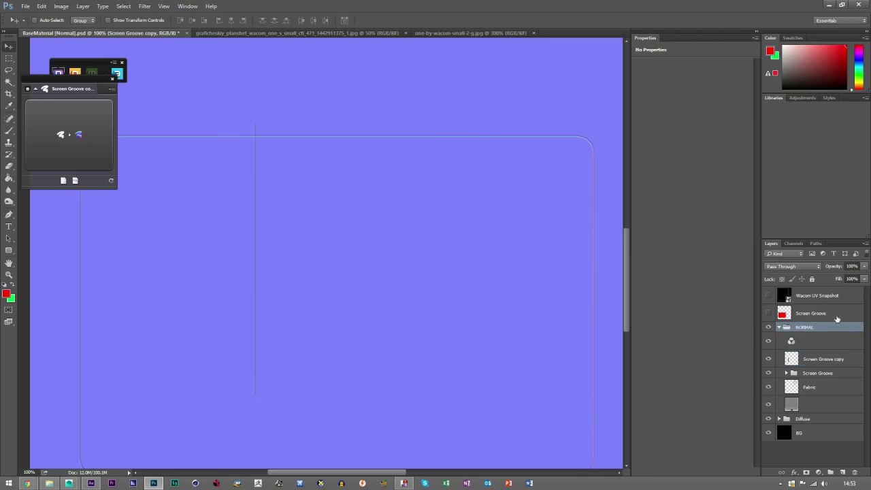
{"action": "left_click", "coordinate": [864, 267]}
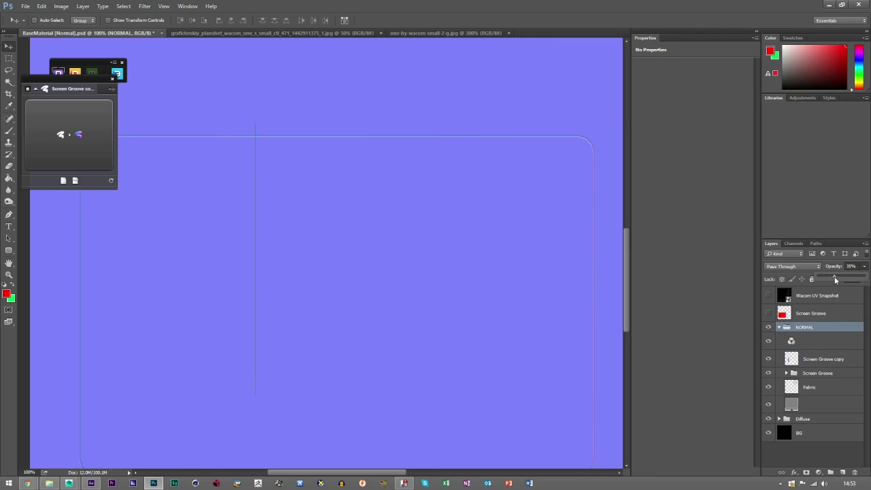
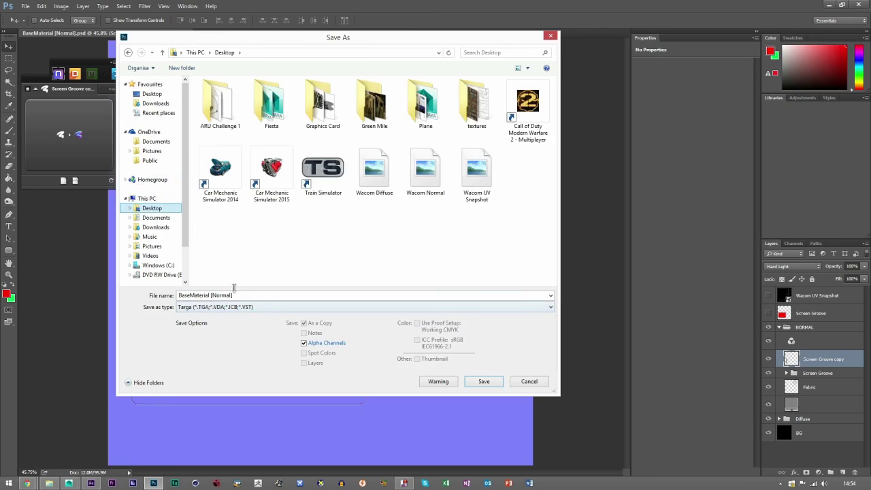
Save the map as Targa on the desktop, overwriting the existing Wacom Normal file
{"action": "left_click", "coordinate": [374, 173]}
{"action": "double_click", "coordinate": [425, 170]}
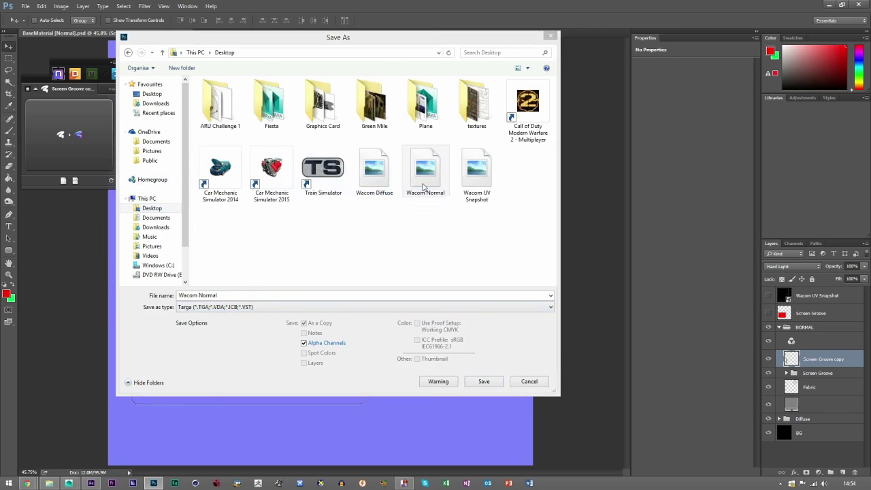
{"action": "left_click", "coordinate": [454, 243]}
{"action": "left_click", "coordinate": [476, 196]}
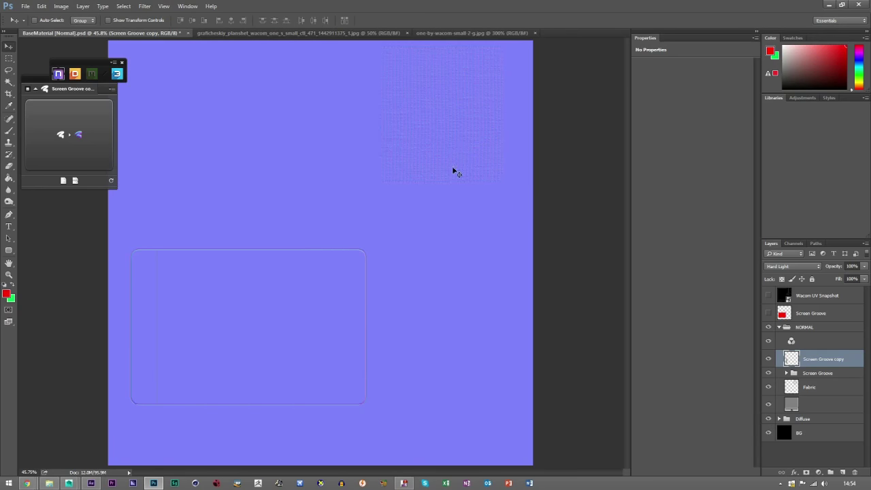
Switch to Maya and open the bump mapping input of the tablet base's blinn1 material
{"action": "mouse_move", "coordinate": [69, 482]}
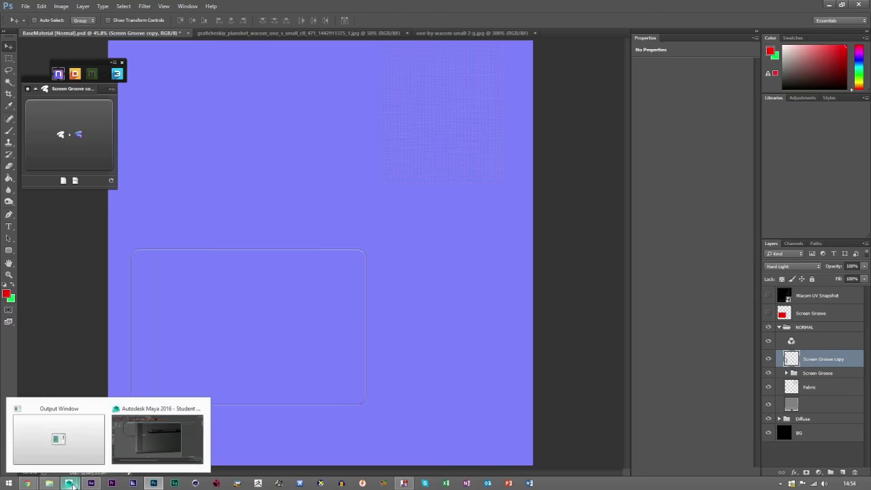
{"action": "left_click", "coordinate": [163, 435]}
{"action": "left_click", "coordinate": [304, 269]}
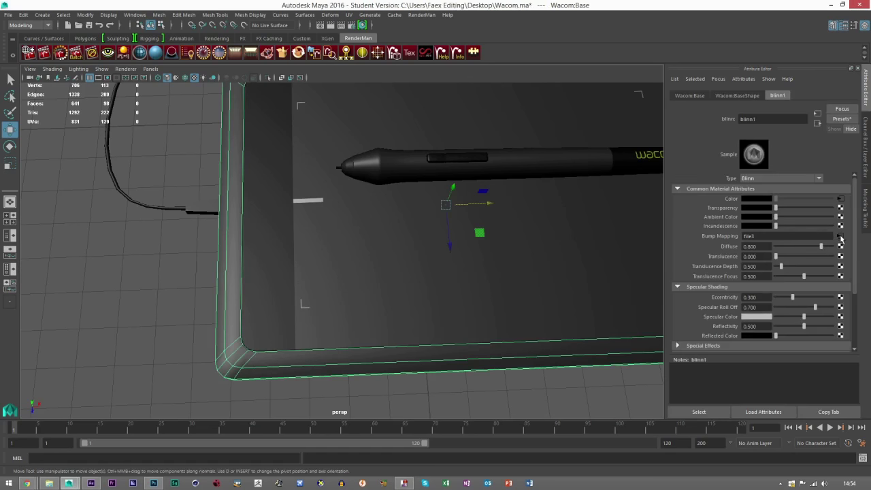
{"action": "left_click", "coordinate": [841, 236]}
Deselect the tablet and examine the groove beside the drawing area and the underside near the corner stand and fabric label
{"action": "left_click", "coordinate": [207, 326]}
{"action": "left_click_drag", "start_coordinate": [306, 314], "coordinate": [369, 272], "text": "alt"}
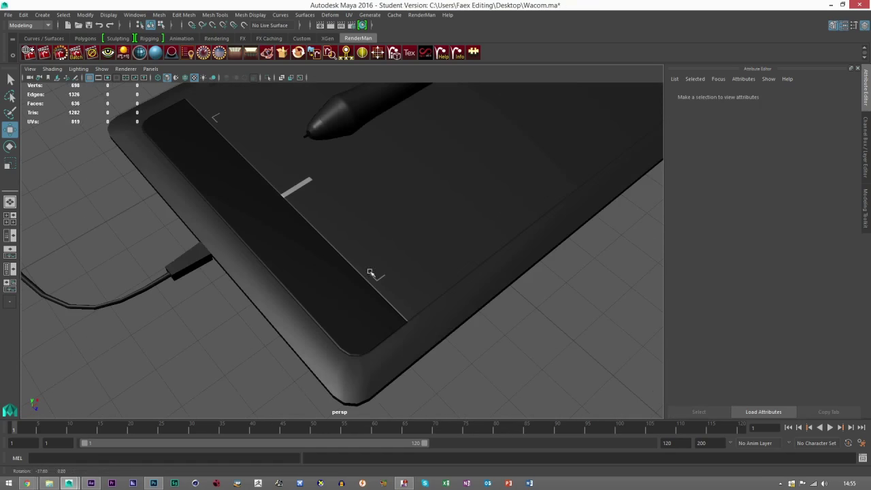
{"action": "middle_click_drag", "start_coordinate": [317, 229], "coordinate": [342, 258], "text": "alt"}
{"action": "left_click_drag", "start_coordinate": [369, 284], "coordinate": [272, 279], "text": "alt"}
{"action": "left_click_drag", "start_coordinate": [375, 341], "coordinate": [330, 356], "text": "alt"}
{"action": "scroll", "coordinate": [330, 356], "scroll_direction": "up", "scroll_amount": 5}
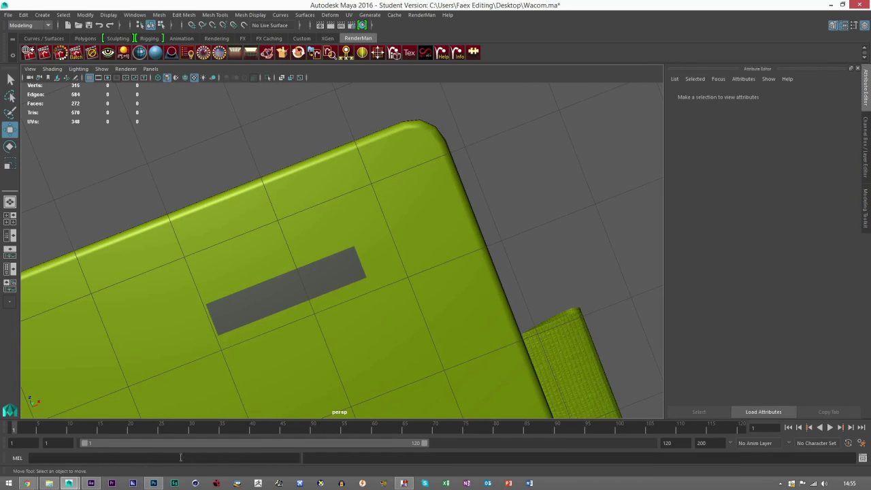
Switch to Photoshop, add a new layer above the NORMAL group and show the Wacom UV Snapshot layer
{"action": "left_click", "coordinate": [153, 483]}
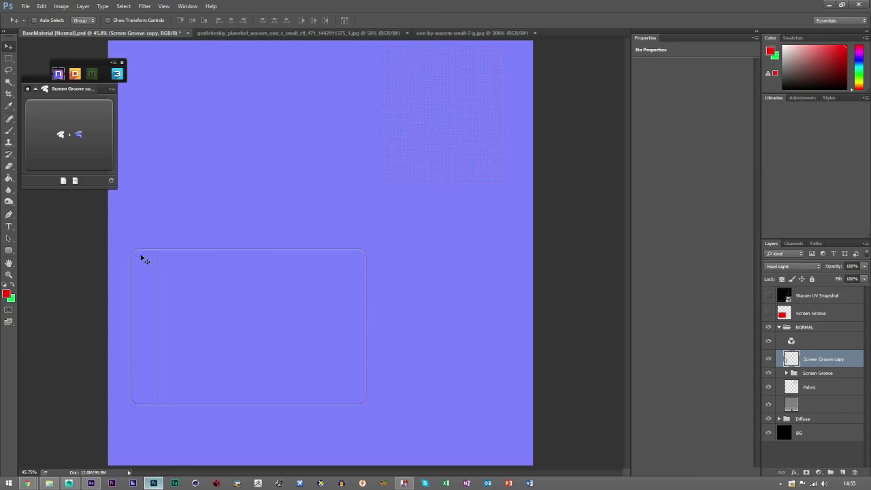
{"action": "left_click", "coordinate": [9, 275]}
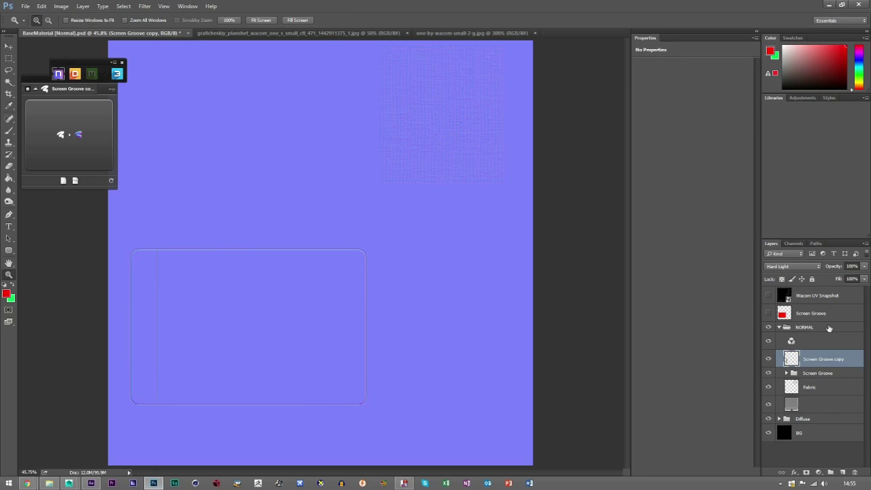
{"action": "left_click", "coordinate": [780, 328]}
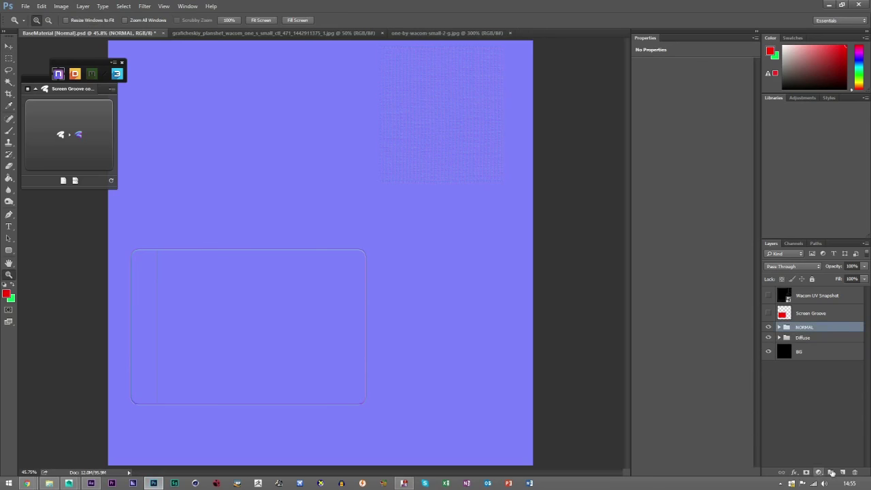
{"action": "left_click", "coordinate": [843, 471]}
{"action": "left_click", "coordinate": [768, 295]}
{"action": "left_click", "coordinate": [538, 142]}
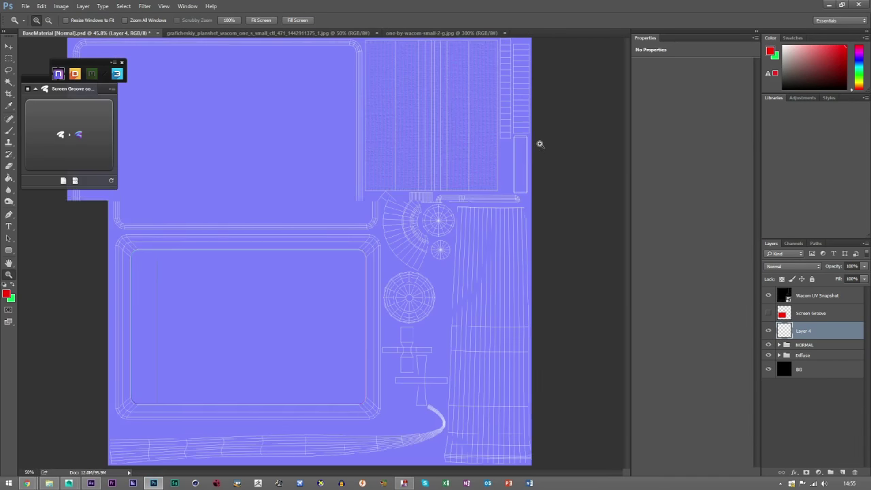
{"action": "left_click", "coordinate": [521, 165]}
{"action": "left_click", "coordinate": [521, 165]}
{"action": "left_click", "coordinate": [509, 159]}
{"action": "left_click", "coordinate": [498, 167]}
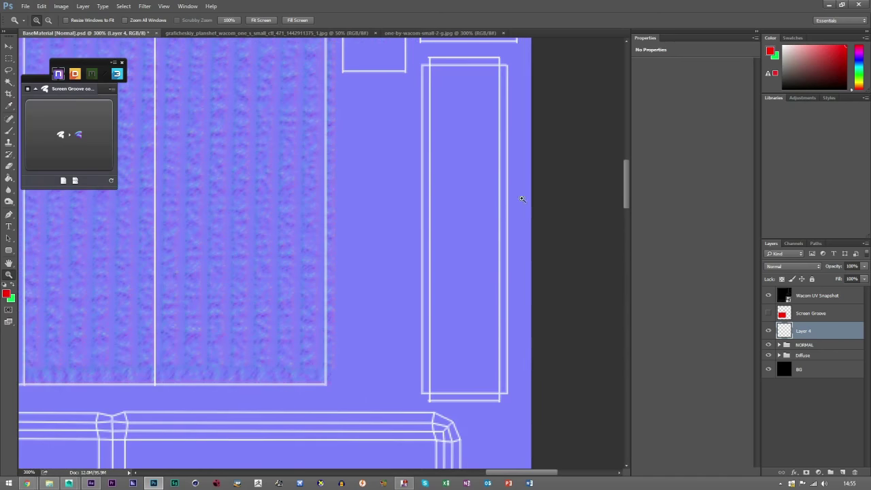
Draw a small circular selection inside the narrow UV rectangle beside the fabric, fill it with red on the new layer and deselect
{"action": "left_click", "coordinate": [8, 59]}
{"action": "left_click_drag", "start_coordinate": [7, 59], "coordinate": [29, 65]}
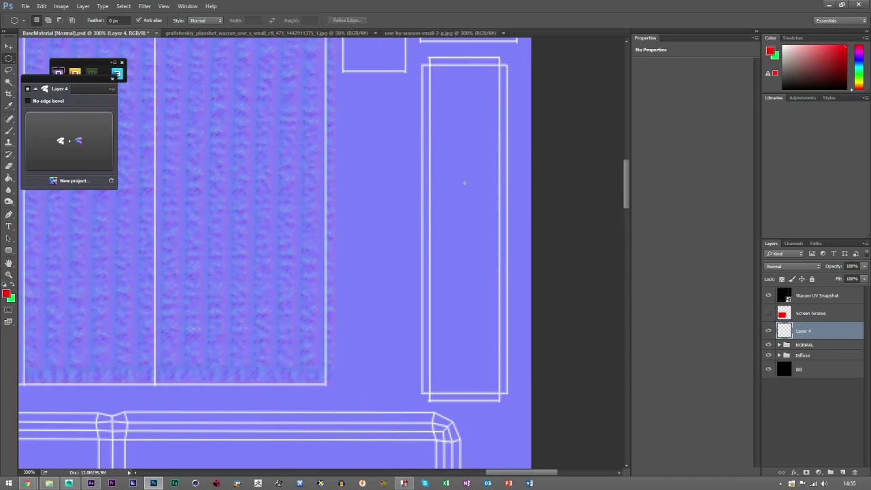
{"action": "left_click_drag", "start_coordinate": [449, 182], "coordinate": [471, 207]}
{"action": "key", "text": "g"}
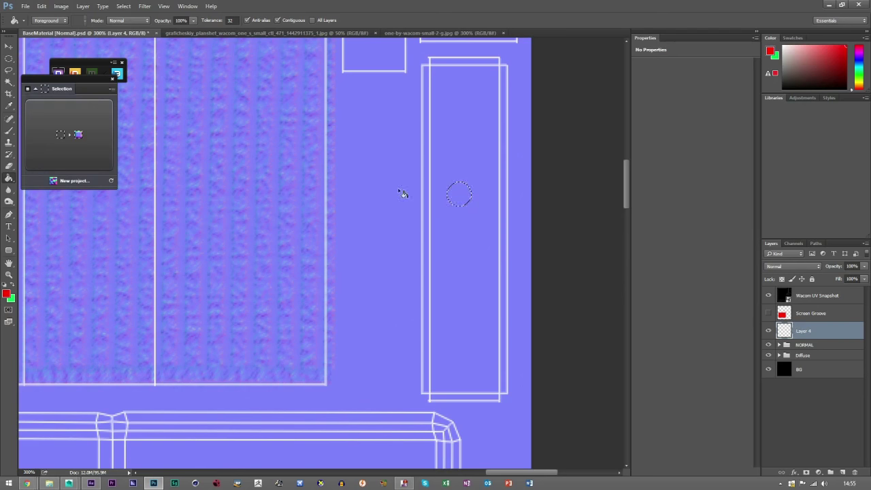
{"action": "key", "text": "alt+BackSpace"}
{"action": "left_click", "coordinate": [9, 59]}
{"action": "key", "text": "ctrl+d"}
Rename the circle's layer as Stand Dent and move the red circle slightly down within the narrow UV rectangle
{"action": "double_click", "coordinate": [803, 331]}
{"action": "type", "text": "E"}
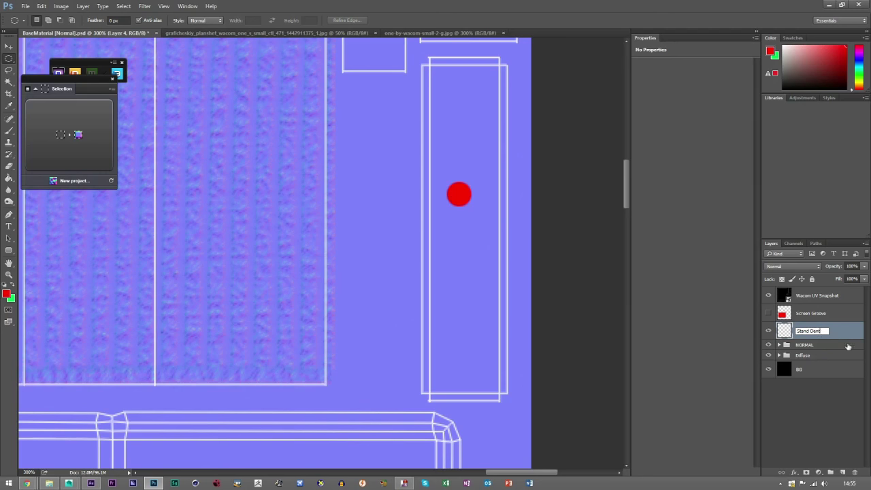
{"action": "left_click", "coordinate": [829, 337]}
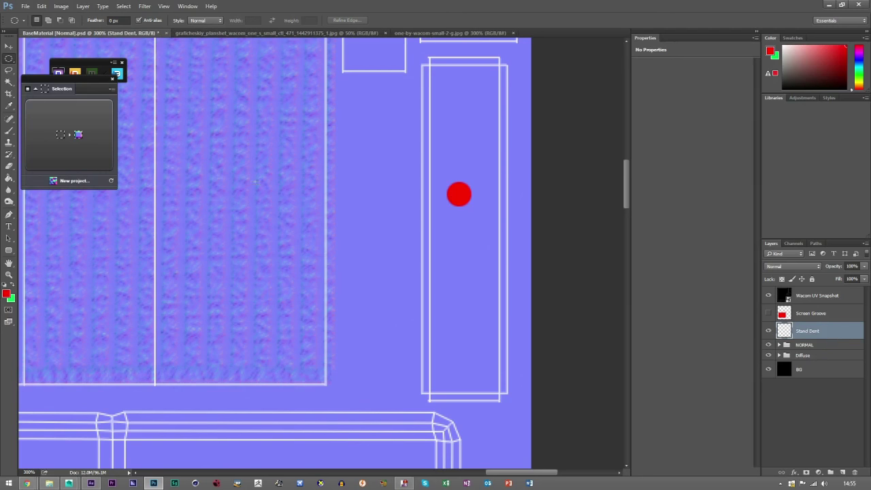
{"action": "key", "text": "v"}
{"action": "left_click_drag", "start_coordinate": [466, 202], "coordinate": [471, 232]}
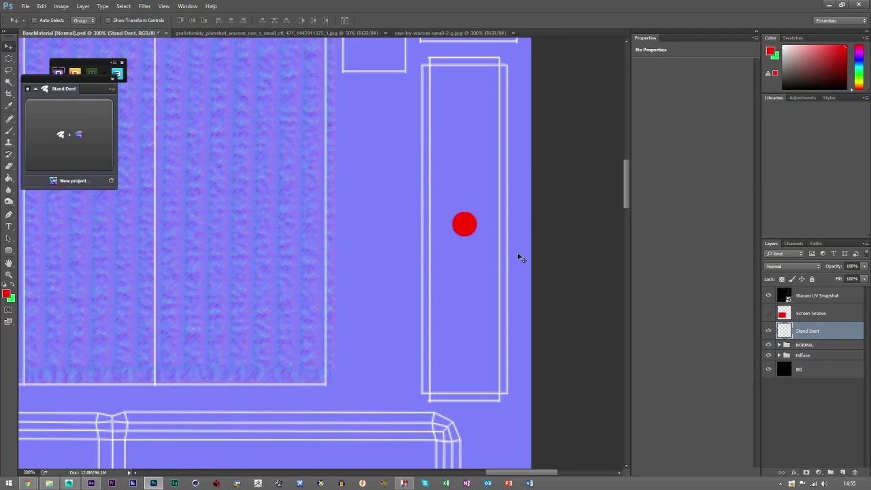
Load the Stand Dent circle as a selection, convert it to an nDo normal and set its softness to 4
{"action": "left_click", "coordinate": [784, 330], "text": "ctrl"}
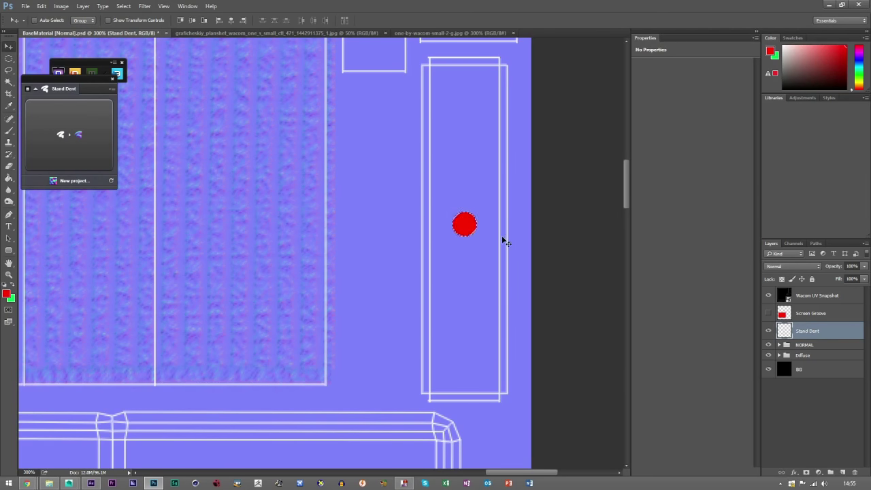
{"action": "left_click", "coordinate": [86, 117]}
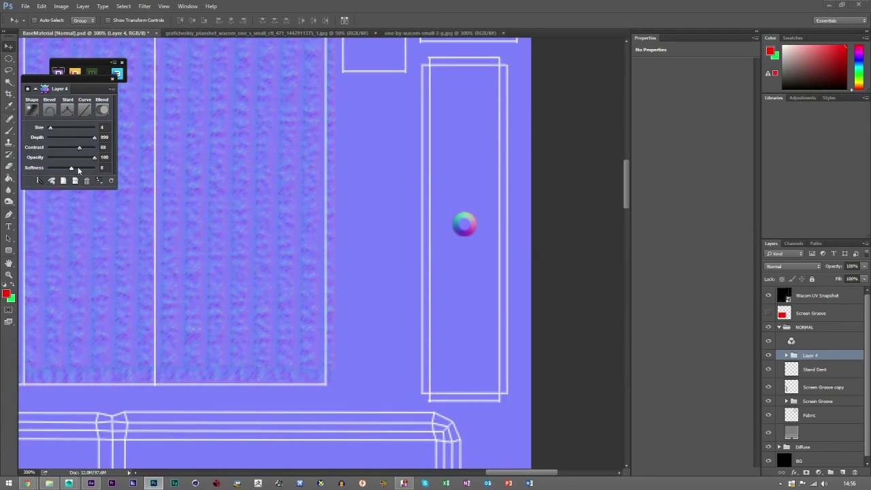
{"action": "left_click_drag", "start_coordinate": [71, 168], "coordinate": [54, 171]}
Move the Stand Dent layer out of the NORMAL group to above Screen Groove, and rename the Layer 4 nDo group as Stand Dent
{"action": "double_click", "coordinate": [813, 356]}
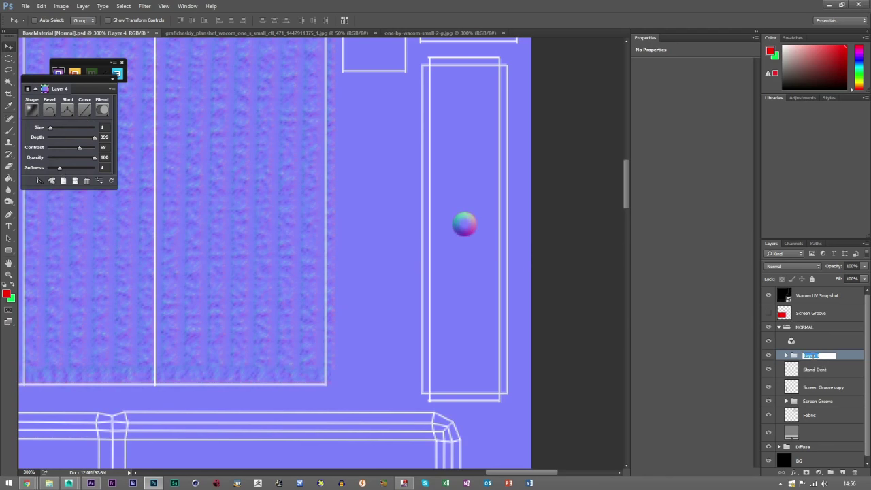
{"action": "left_click_drag", "start_coordinate": [799, 375], "coordinate": [804, 315]}
{"action": "double_click", "coordinate": [805, 312]}
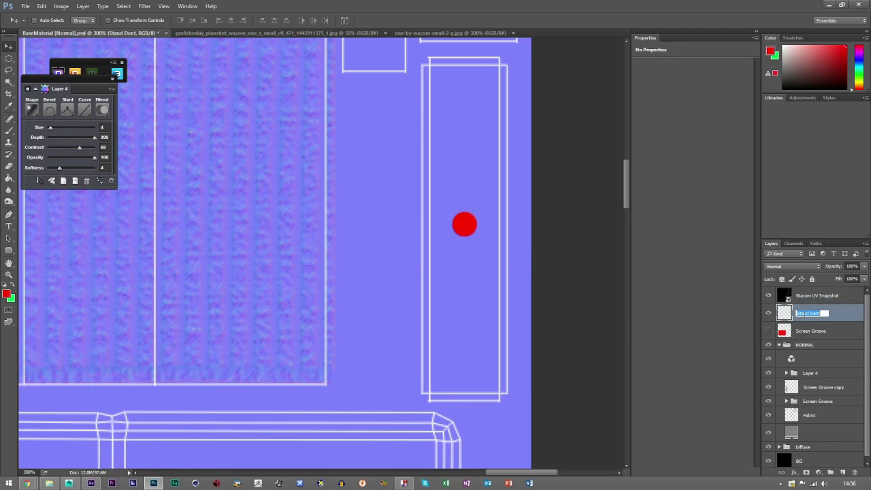
{"action": "key", "text": "ctrl+c"}
{"action": "left_click", "coordinate": [812, 330]}
{"action": "double_click", "coordinate": [809, 373]}
{"action": "key", "text": "ctrl+v"}
{"action": "key", "text": "Return"}
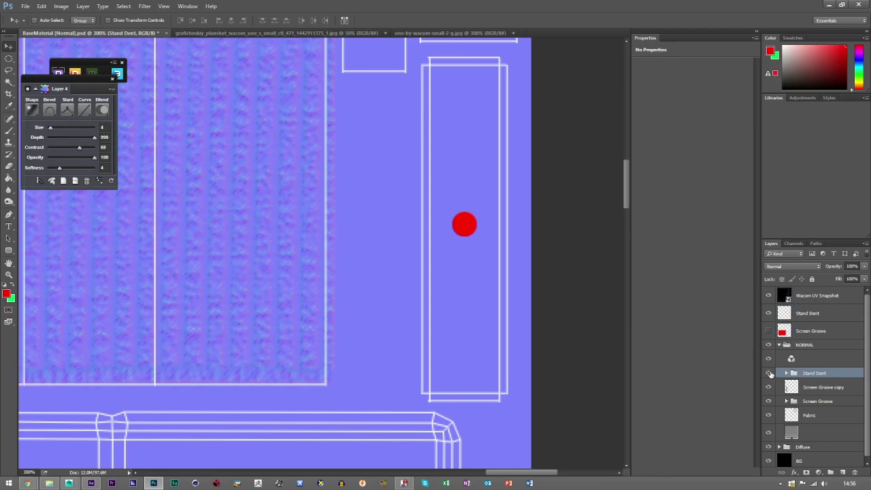
Group the red Stand Dent and Screen Groove layers into a group named Masks, and hide that group
{"action": "left_click", "coordinate": [768, 313]}
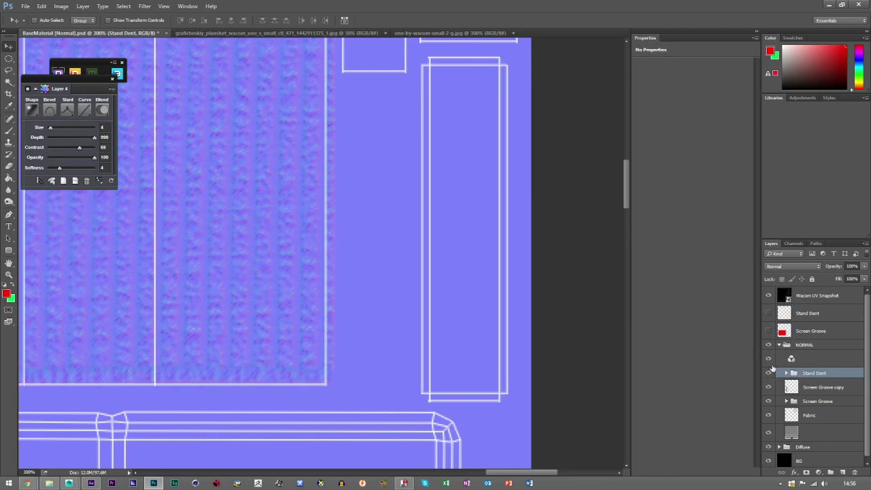
{"action": "left_click", "coordinate": [779, 345]}
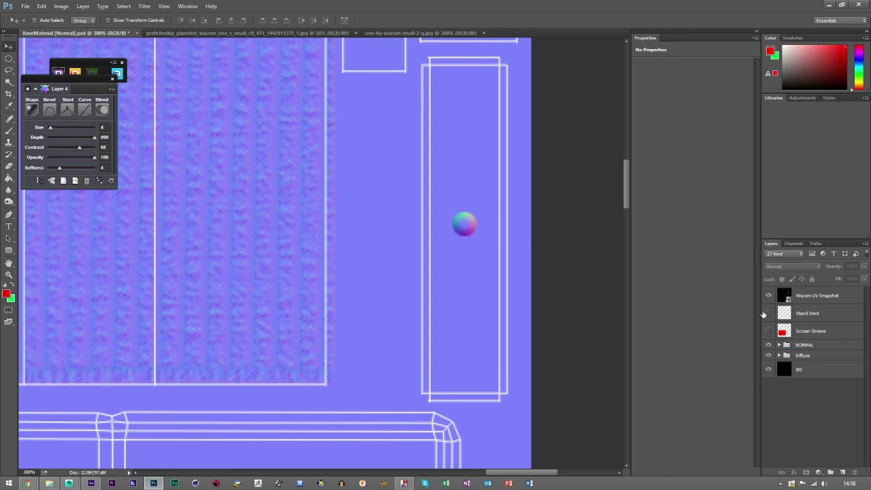
{"action": "left_click", "coordinate": [768, 313]}
{"action": "left_click", "coordinate": [768, 330]}
{"action": "left_click", "coordinate": [809, 313]}
{"action": "left_click", "coordinate": [809, 331], "text": "shift"}
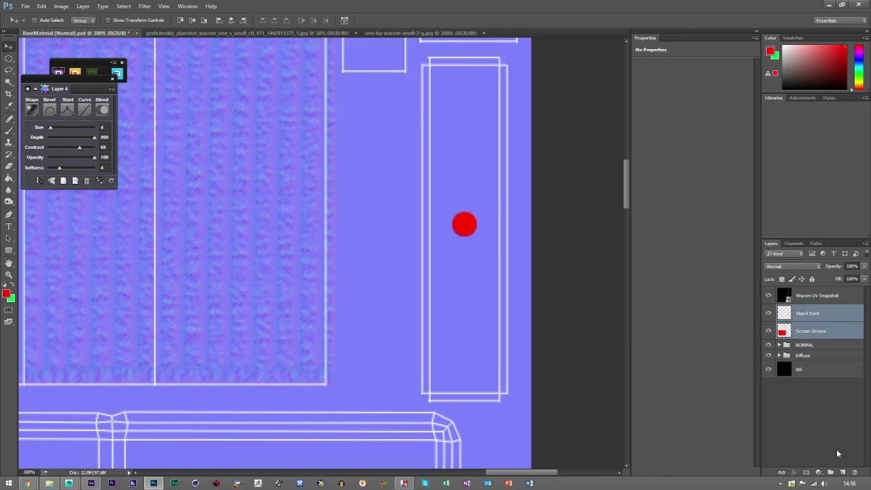
{"action": "left_click", "coordinate": [829, 472]}
{"action": "double_click", "coordinate": [805, 310]}
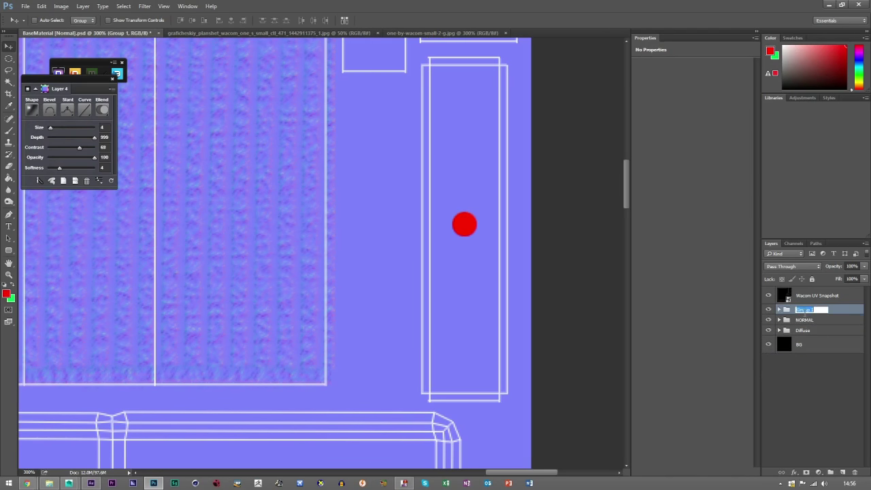
{"action": "type", "text": "Masks"}
{"action": "key", "text": "Return"}
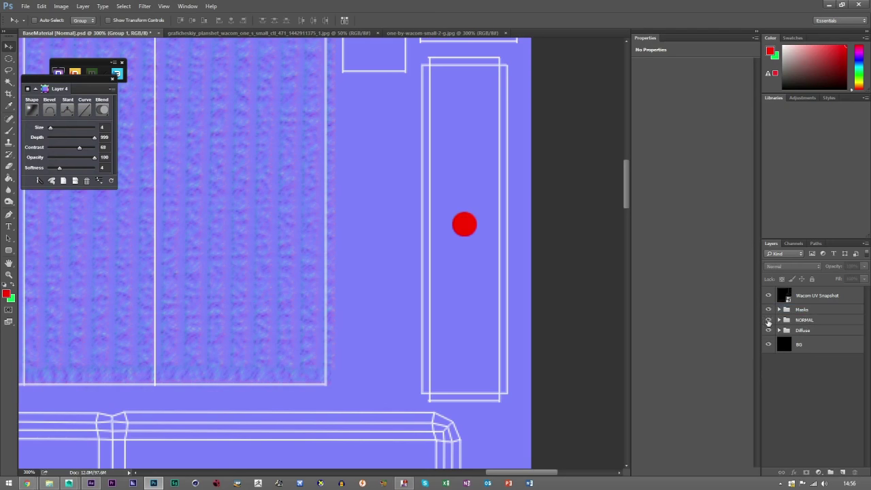
{"action": "left_click", "coordinate": [768, 309]}
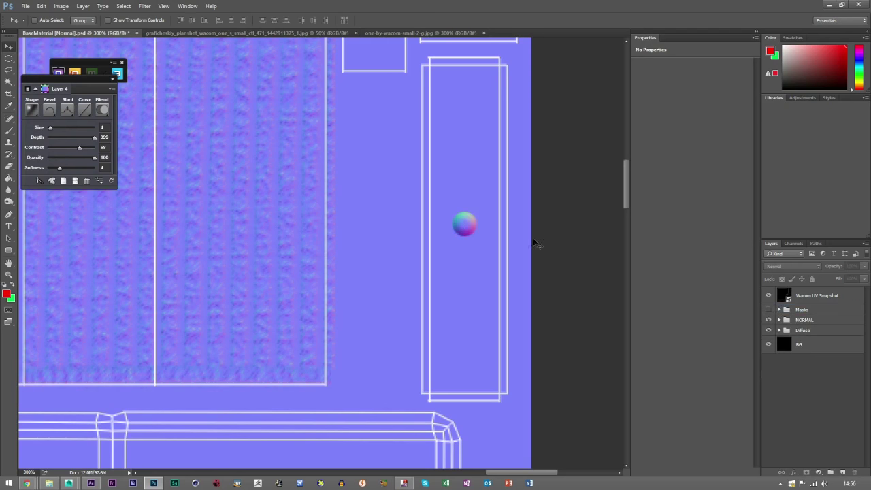
{"action": "left_click", "coordinate": [800, 313]}
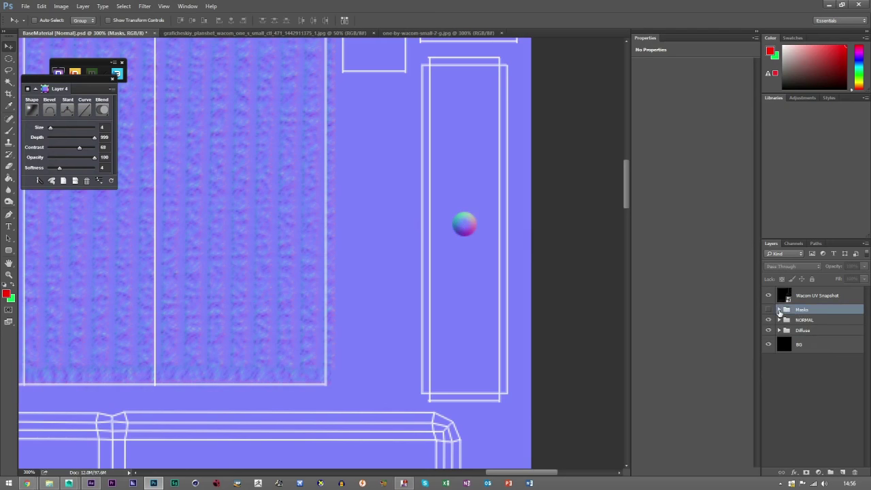
{"action": "left_click", "coordinate": [779, 309]}
{"action": "left_click", "coordinate": [778, 341]}
{"action": "left_click", "coordinate": [778, 309]}
{"action": "left_click", "coordinate": [782, 369]}
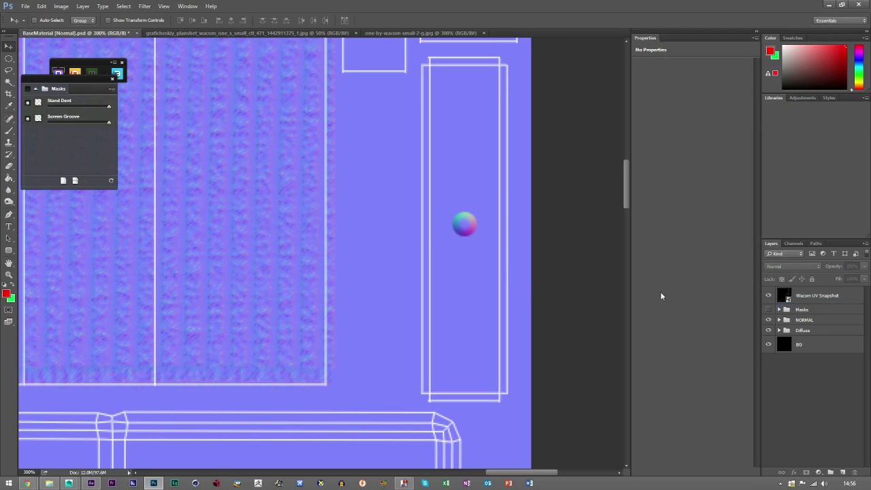
Hide the Wacom UV Snapshot layer and save the document as Targa over the Wacom Normal file on the Desktop
{"action": "left_click", "coordinate": [768, 295]}
{"action": "left_click", "coordinate": [25, 6]}
{"action": "left_click", "coordinate": [37, 106]}
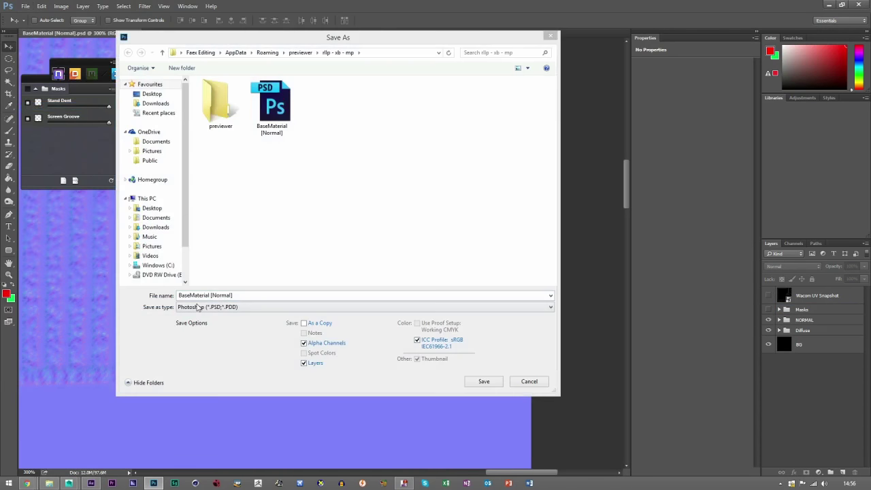
{"action": "left_click", "coordinate": [198, 307]}
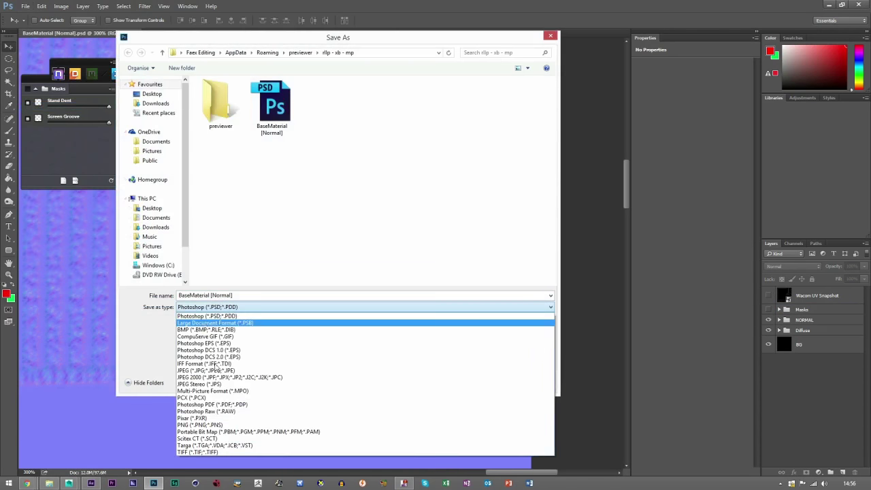
{"action": "left_click", "coordinate": [200, 449]}
{"action": "left_click", "coordinate": [136, 209]}
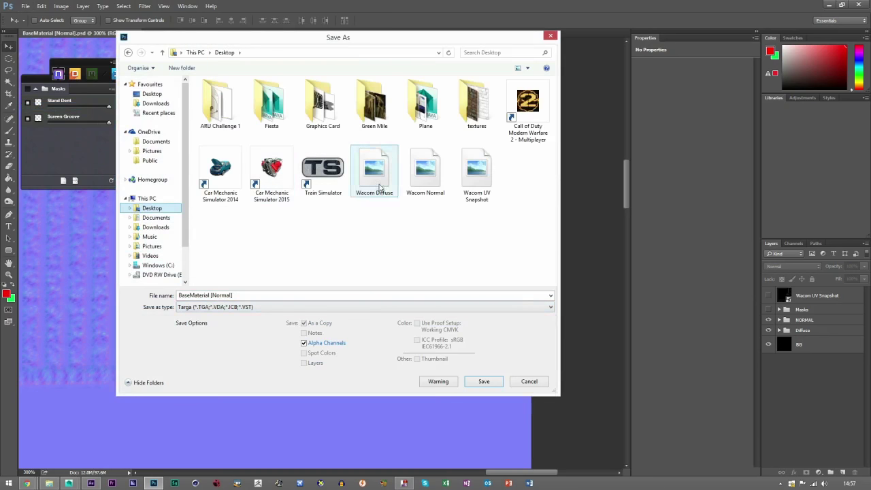
{"action": "double_click", "coordinate": [425, 169]}
{"action": "left_click", "coordinate": [457, 243]}
{"action": "left_click", "coordinate": [481, 195]}
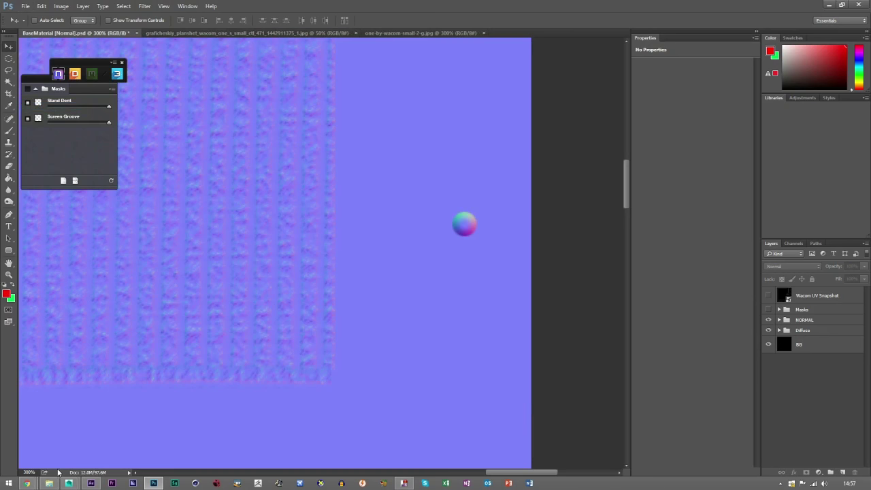
Switch to Maya, refresh the blinn1 material's bump map and inspect the dent on the tablet's stand
{"action": "mouse_move", "coordinate": [69, 482]}
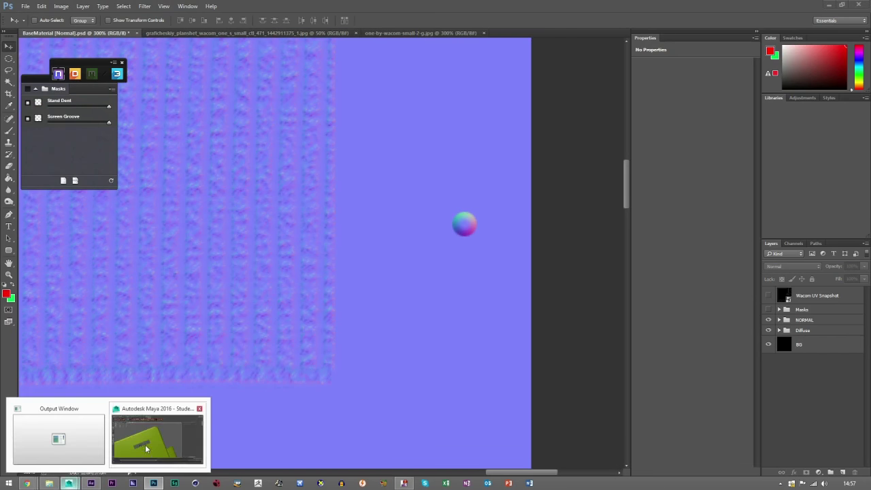
{"action": "left_click", "coordinate": [145, 444]}
{"action": "left_click", "coordinate": [838, 235]}
{"action": "left_click", "coordinate": [762, 233]}
{"action": "left_click", "coordinate": [529, 170]}
{"action": "left_click_drag", "start_coordinate": [367, 276], "coordinate": [300, 333], "text": "alt"}
Switch to Photoshop and set the Stand Dent normal in the NORMAL group to depth 273 and opacity 67
{"action": "left_click", "coordinate": [154, 483]}
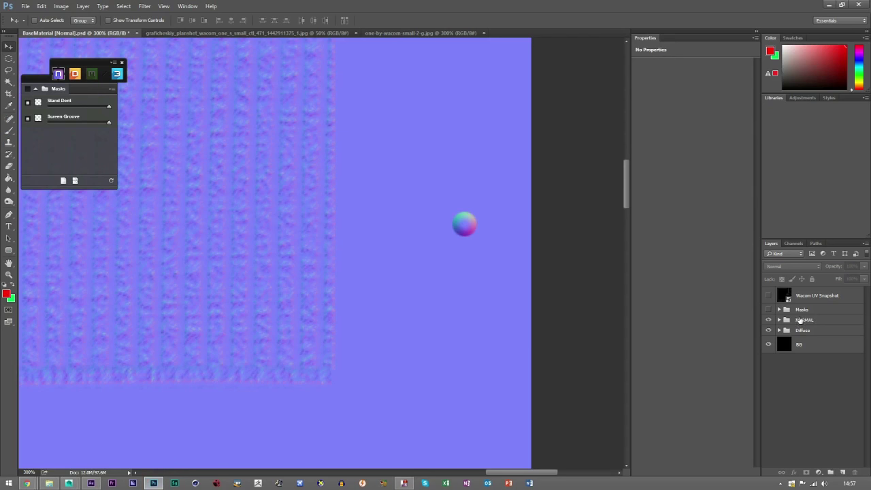
{"action": "left_click", "coordinate": [800, 320]}
{"action": "left_click", "coordinate": [778, 320]}
{"action": "left_click", "coordinate": [814, 347]}
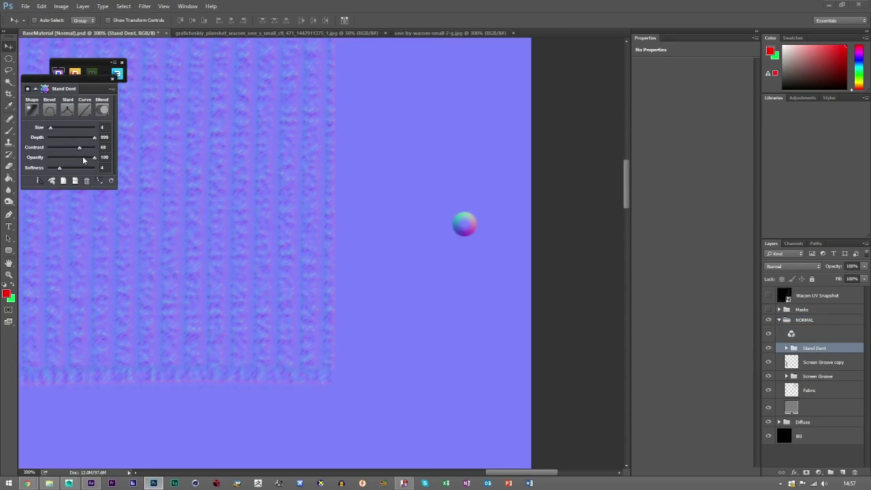
{"action": "left_click_drag", "start_coordinate": [94, 137], "coordinate": [59, 141]}
Save the softened stand dent normal map as Targa, overwriting Wacom Normal on the Desktop
{"action": "left_click", "coordinate": [23, 7]}
{"action": "left_click", "coordinate": [39, 105]}
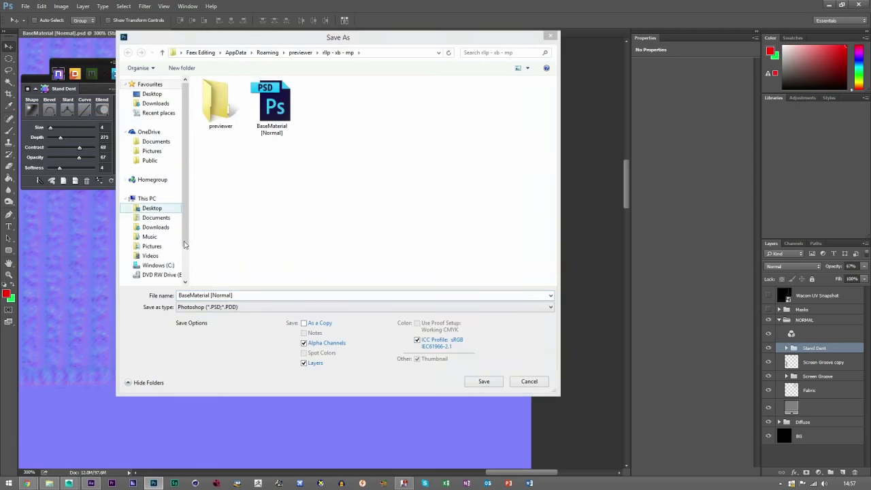
{"action": "left_click", "coordinate": [361, 307]}
{"action": "left_click", "coordinate": [204, 432]}
{"action": "left_click", "coordinate": [152, 208]}
{"action": "double_click", "coordinate": [425, 171]}
{"action": "left_click", "coordinate": [453, 245]}
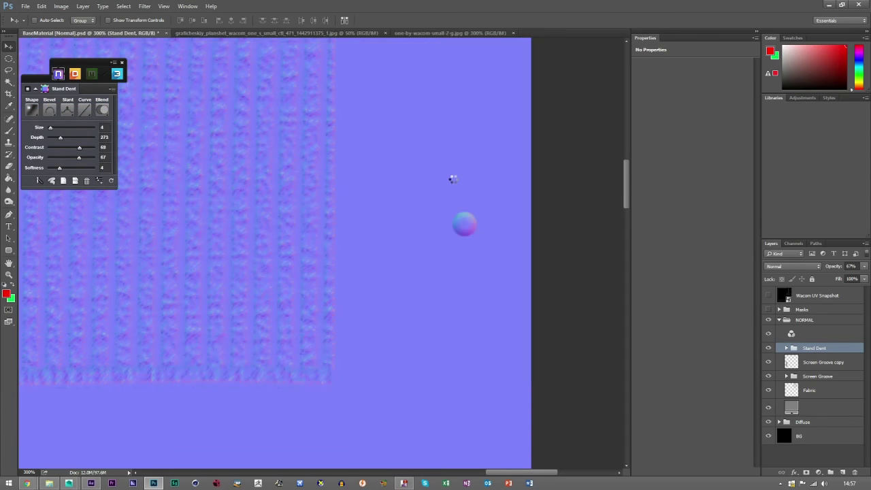
{"action": "left_click", "coordinate": [485, 193]}
Switch to Maya and refresh the blinn1 material's bump map with the newly saved normal map
{"action": "mouse_move", "coordinate": [68, 483]}
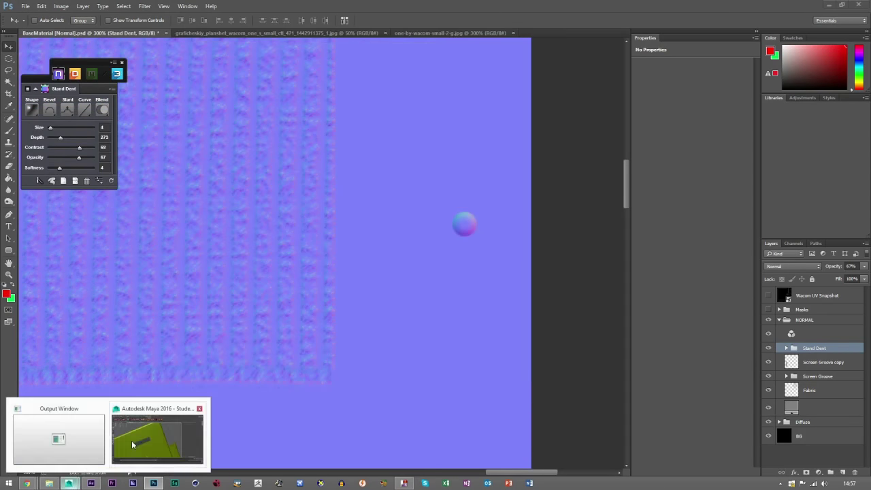
{"action": "left_click", "coordinate": [132, 440]}
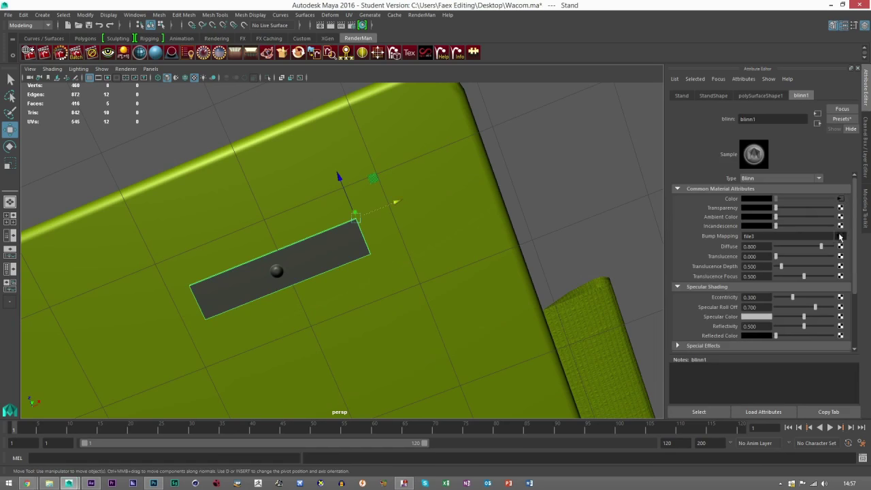
{"action": "left_click", "coordinate": [840, 235]}
{"action": "left_click", "coordinate": [540, 202]}
Examine the stand dents and the rear label on the underside of the tablet, closing in on the label
{"action": "left_click_drag", "start_coordinate": [541, 202], "coordinate": [362, 323], "text": "alt"}
{"action": "scroll", "coordinate": [361, 323], "scroll_direction": "down", "scroll_amount": 5}
{"action": "left_click_drag", "start_coordinate": [400, 342], "coordinate": [342, 311], "text": "alt"}
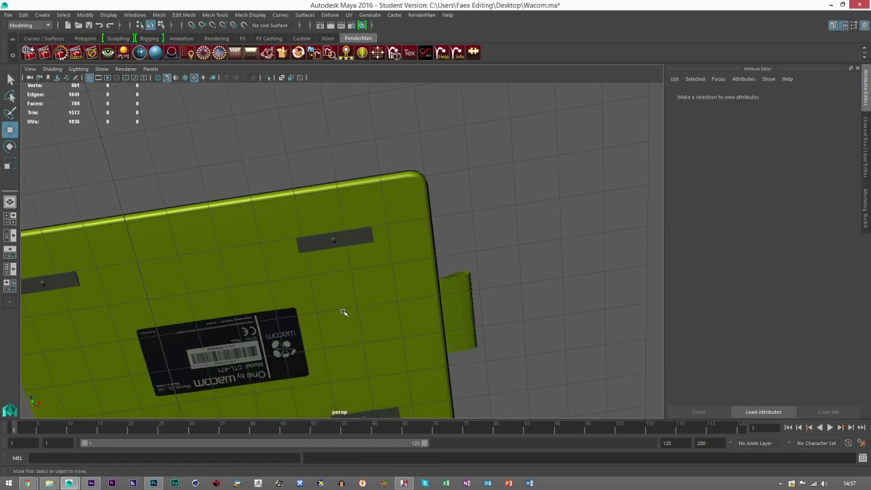
{"action": "middle_click_drag", "start_coordinate": [342, 311], "coordinate": [392, 243], "text": "alt"}
{"action": "scroll", "coordinate": [334, 311], "scroll_direction": "up", "scroll_amount": 4}
{"action": "left_click_drag", "start_coordinate": [334, 311], "coordinate": [350, 225], "text": "alt"}
{"action": "middle_click_drag", "start_coordinate": [349, 224], "coordinate": [370, 112], "text": "alt"}
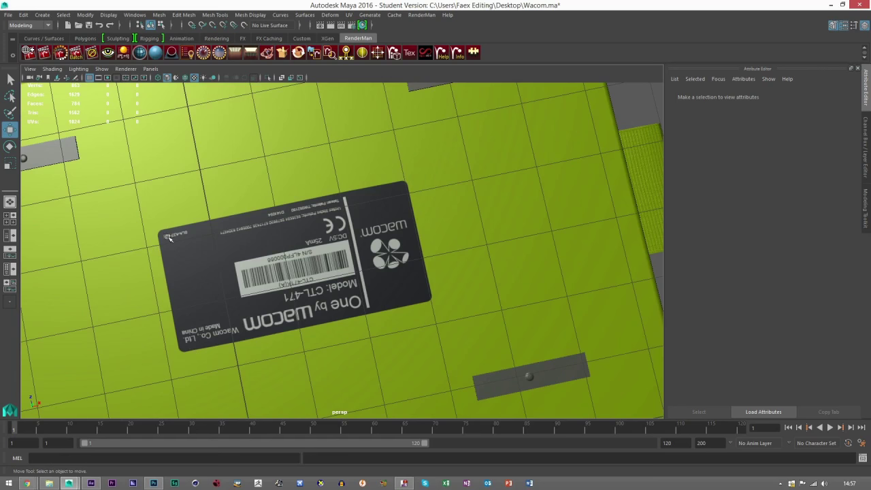
{"action": "left_click", "coordinate": [196, 248]}
{"action": "scroll", "coordinate": [349, 270], "scroll_direction": "up", "scroll_amount": 2}
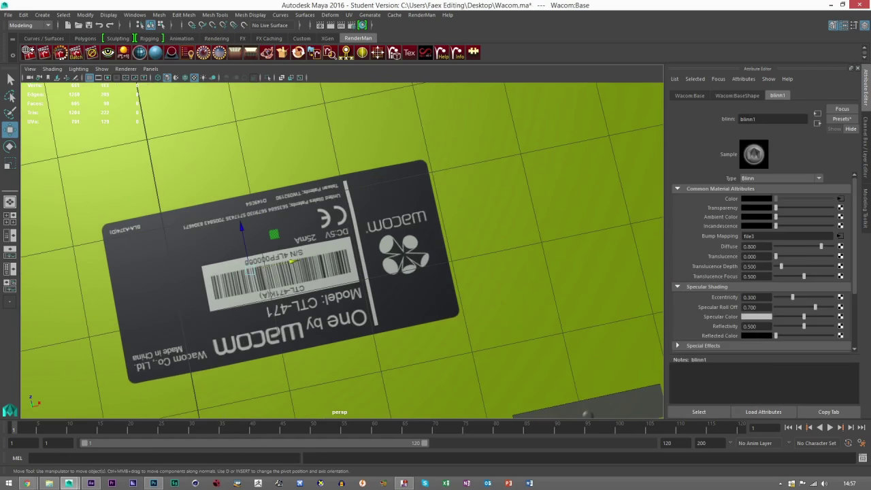
Switch to Photoshop, show the Wacom UV Snapshot layer and hide the NORMAL group to bring up the rear label's diffuse artwork
{"action": "key", "text": "alt+Tab"}
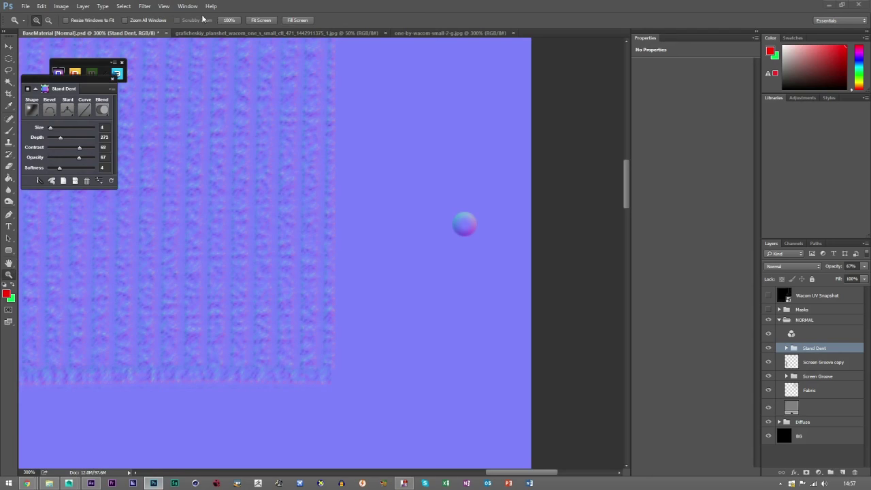
{"action": "key", "text": "ctrl+0"}
{"action": "left_click", "coordinate": [767, 295]}
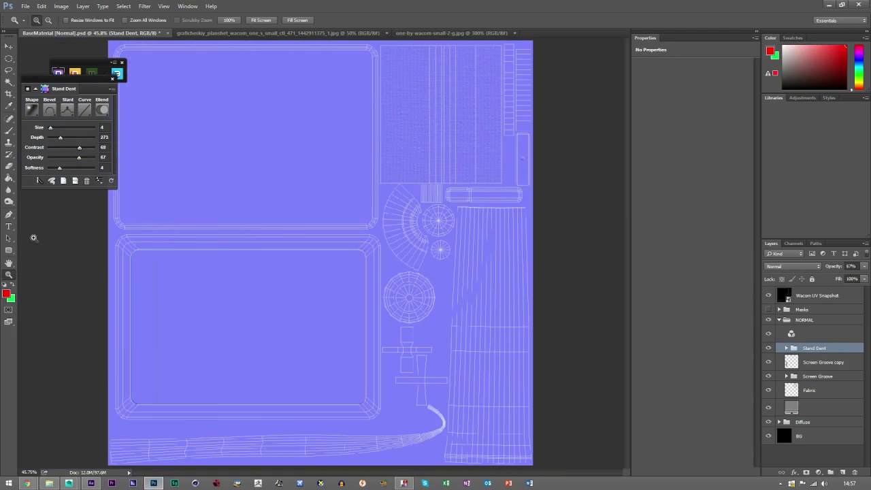
{"action": "left_click", "coordinate": [768, 320]}
{"action": "left_click", "coordinate": [804, 319]}
{"action": "left_click", "coordinate": [779, 319]}
{"action": "left_click", "coordinate": [197, 120]}
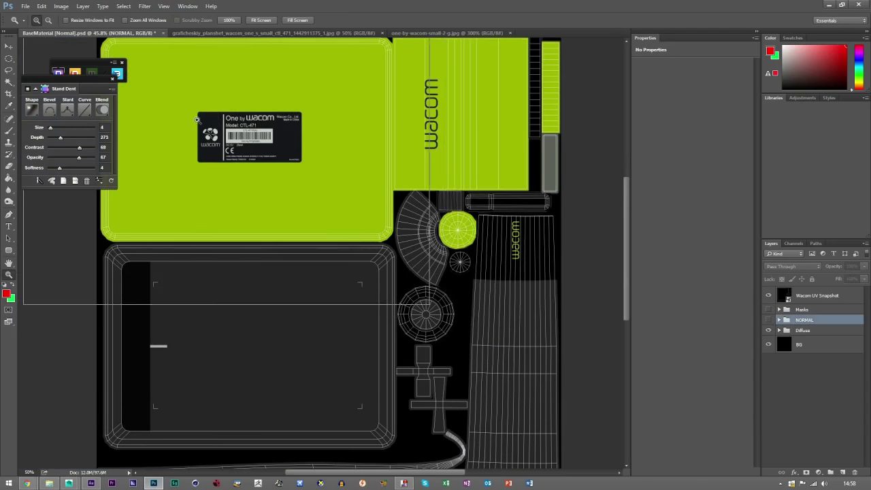
{"action": "left_click", "coordinate": [197, 120]}
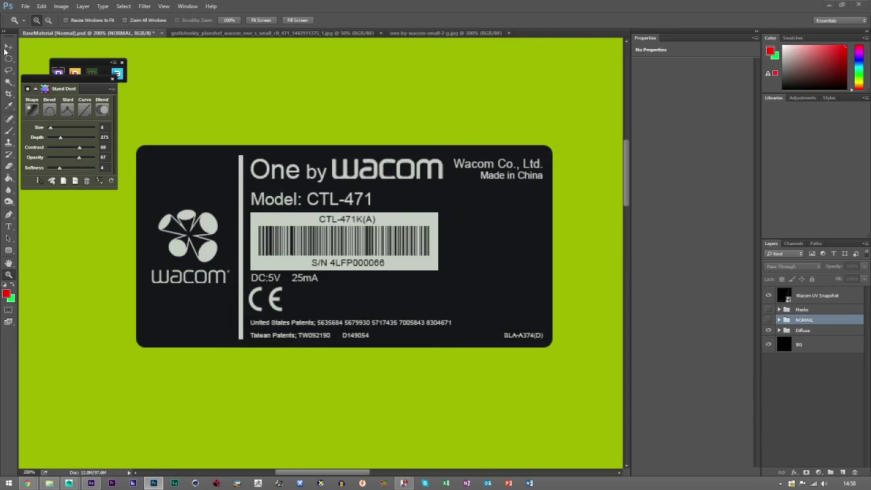
{"action": "left_click", "coordinate": [8, 46]}
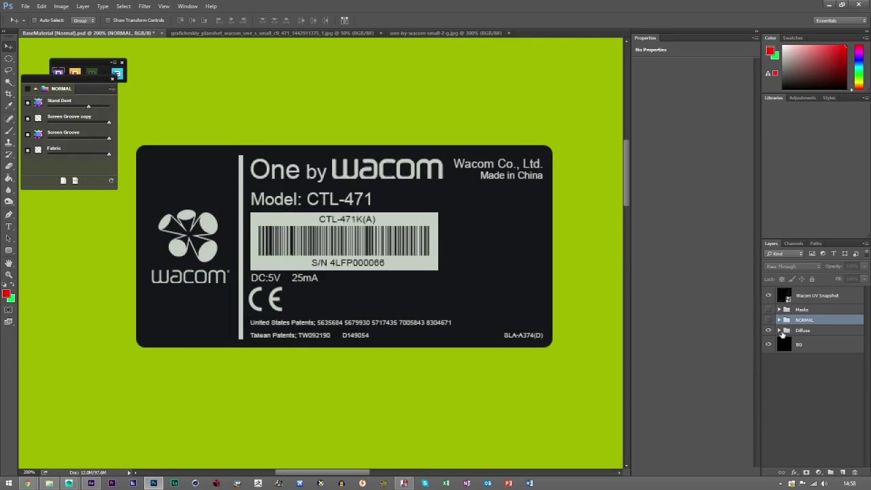
Expand the Diffuse and Rear Label groups and look through their layers for the label's black background
{"action": "left_click", "coordinate": [779, 330]}
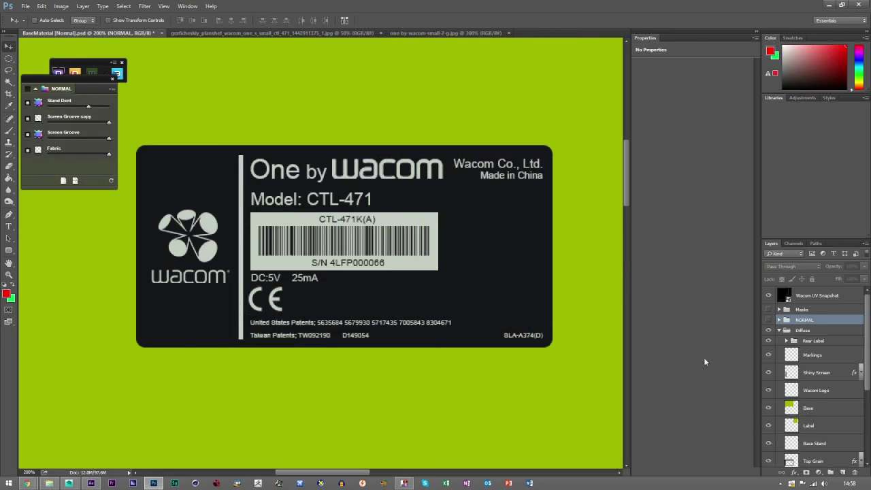
{"action": "scroll", "coordinate": [411, 259], "scroll_direction": "down", "scroll_amount": 1}
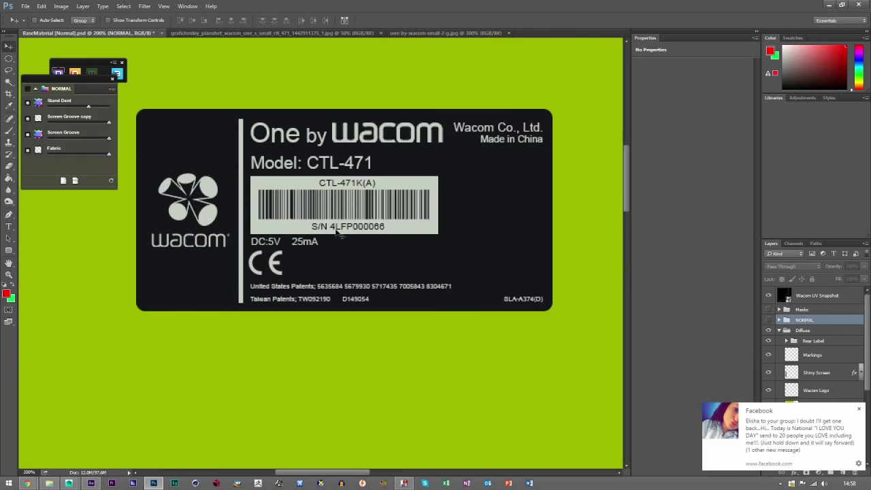
{"action": "left_click", "coordinate": [857, 408]}
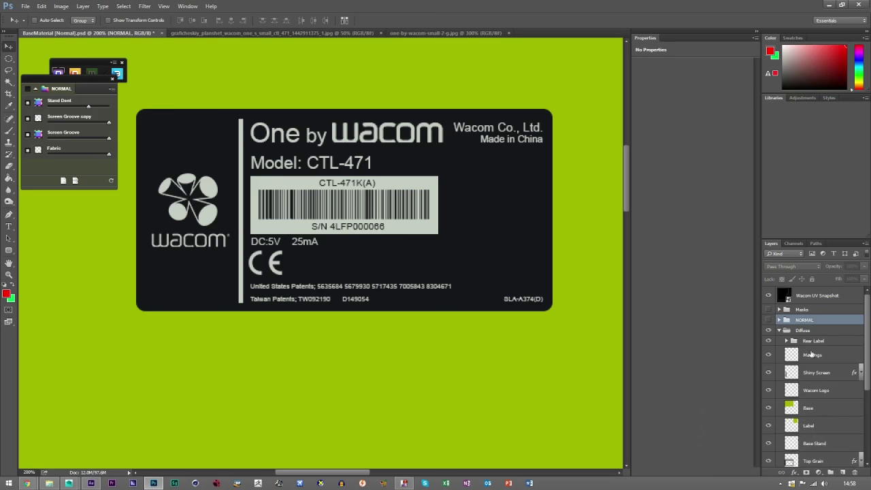
{"action": "scroll", "coordinate": [811, 369], "scroll_direction": "down", "scroll_amount": 5}
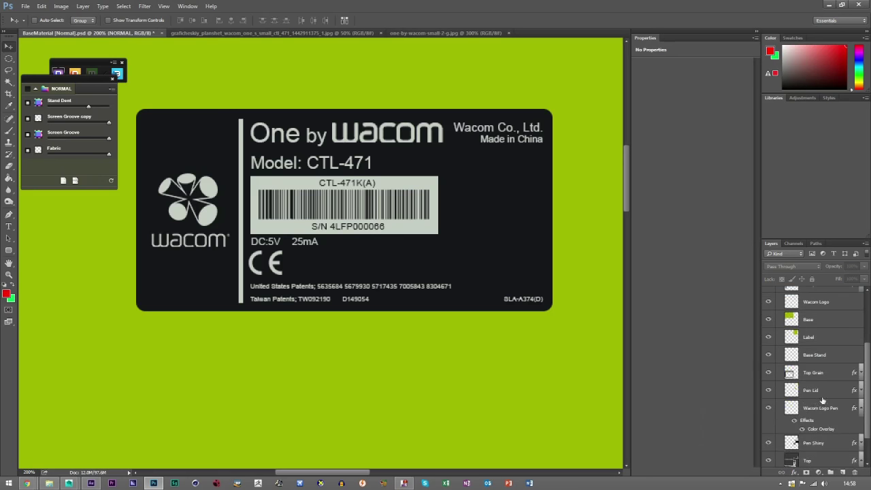
{"action": "scroll", "coordinate": [822, 401], "scroll_direction": "up", "scroll_amount": 4}
{"action": "left_click", "coordinate": [786, 324]}
{"action": "left_click", "coordinate": [768, 324]}
{"action": "left_click", "coordinate": [768, 324]}
{"action": "scroll", "coordinate": [809, 399], "scroll_direction": "down", "scroll_amount": 10}
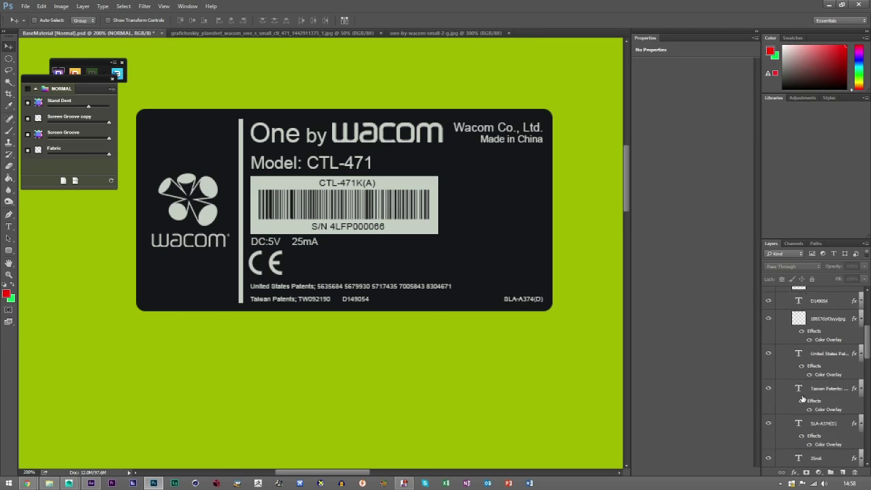
{"action": "scroll", "coordinate": [809, 400], "scroll_direction": "up", "scroll_amount": 1}
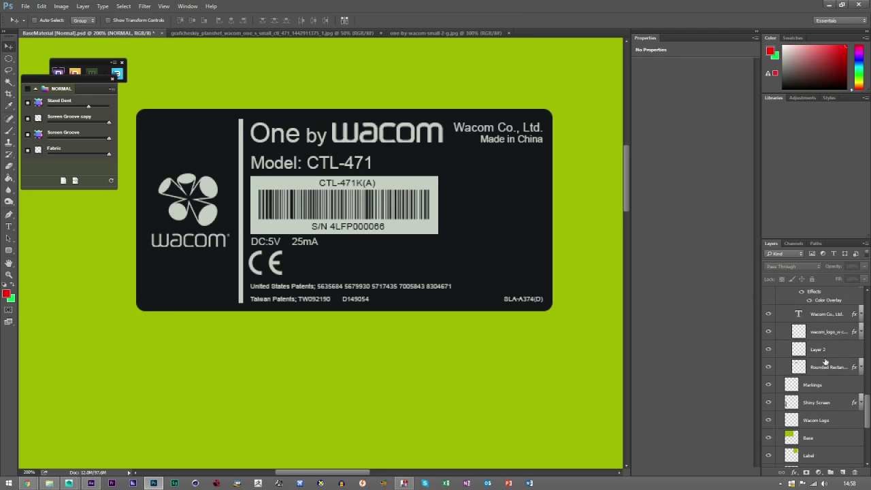
Duplicate the label's rounded rectangle layer and move the copy to directly below Wacom UV Snapshot
{"action": "left_click", "coordinate": [826, 366]}
{"action": "left_click", "coordinate": [767, 367]}
{"action": "left_click", "coordinate": [768, 367]}
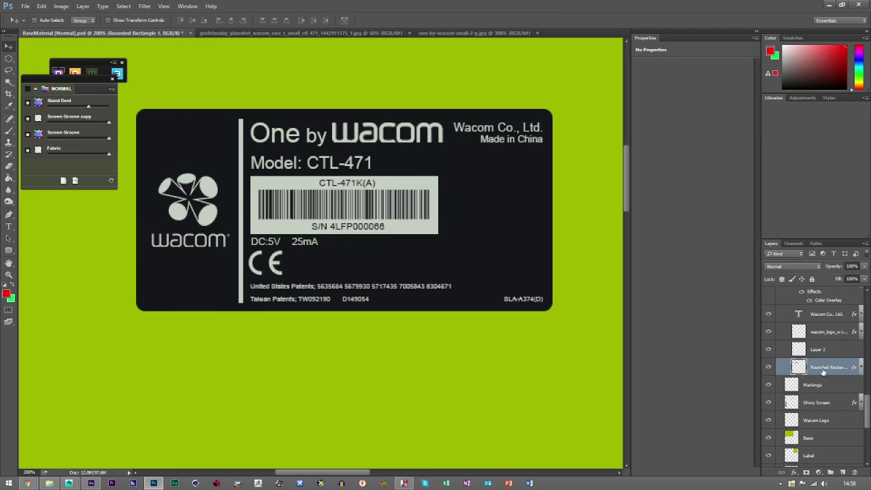
{"action": "key", "text": "ctrl+j"}
{"action": "scroll", "coordinate": [823, 379], "scroll_direction": "up", "scroll_amount": 2}
{"action": "left_click_drag", "start_coordinate": [826, 409], "coordinate": [811, 311]}
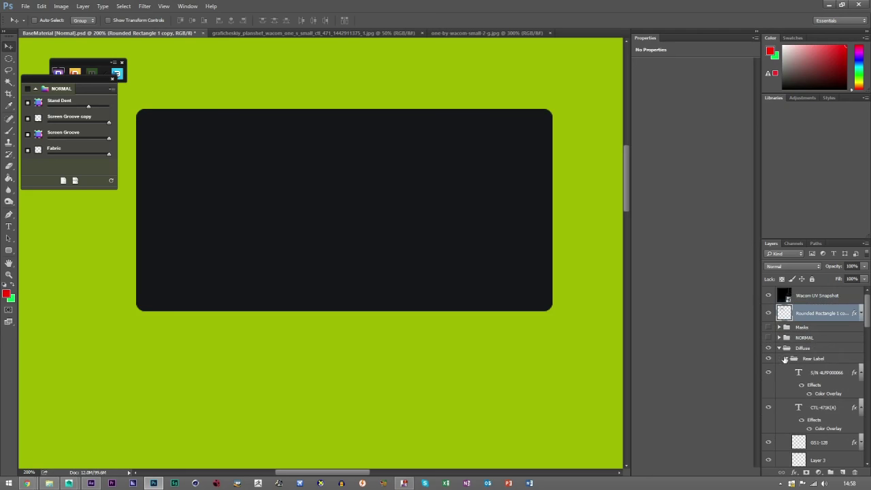
Collapse the Rear Label and Diffuse groups and check the copied rectangle with the Diffuse group hidden temporarily
{"action": "left_click", "coordinate": [784, 356]}
{"action": "left_click", "coordinate": [779, 347]}
{"action": "left_click", "coordinate": [768, 348]}
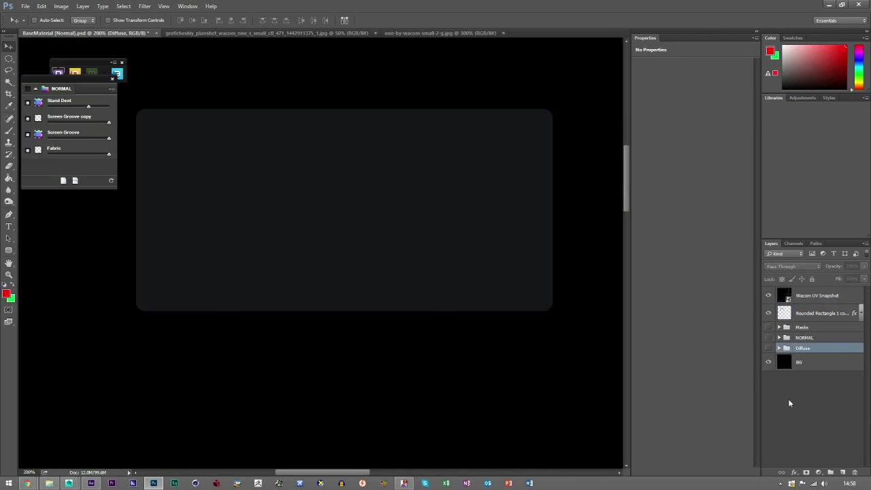
{"action": "left_click", "coordinate": [769, 349]}
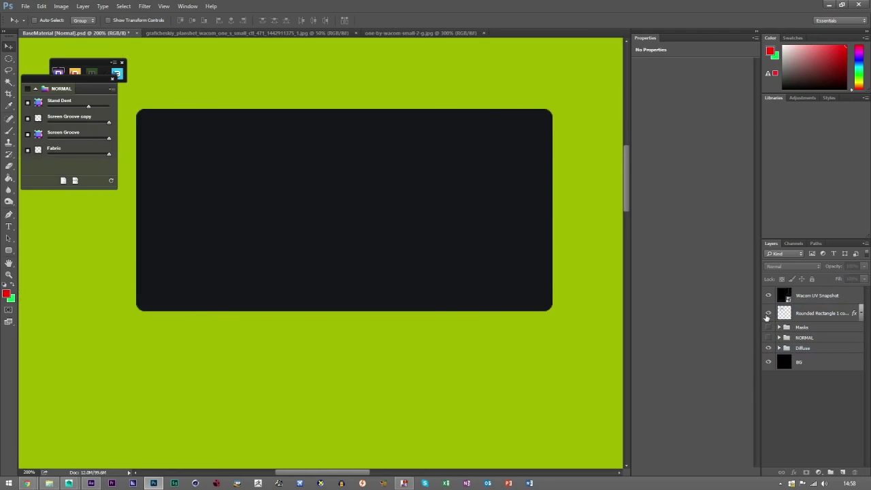
Rasterize the layer style of the Rounded Rectangle 1 copy layer
{"action": "left_click", "coordinate": [826, 317]}
{"action": "left_click", "coordinate": [768, 313]}
{"action": "left_click", "coordinate": [768, 313]}
{"action": "right_click", "coordinate": [799, 305]}
{"action": "left_click", "coordinate": [716, 228]}
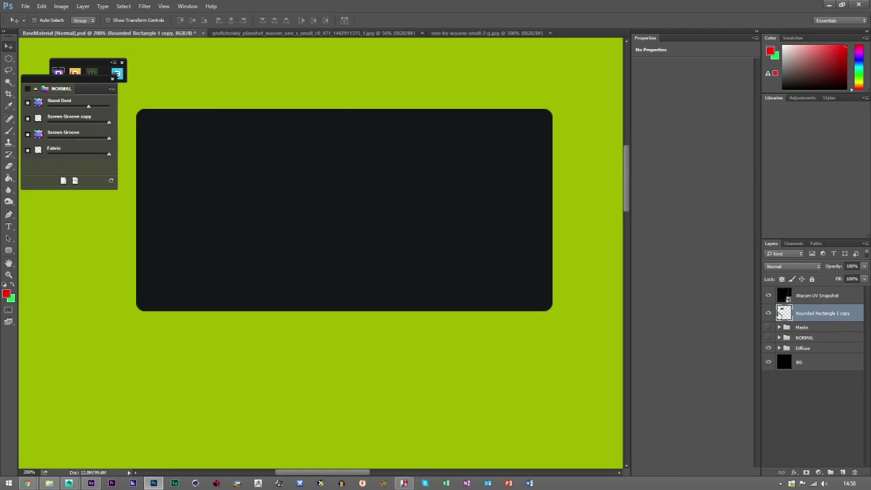
Load the copied label rectangle as a selection, convert it to an nDo normal and show the NORMAL group
{"action": "left_click", "coordinate": [784, 314], "text": "ctrl"}
{"action": "left_click", "coordinate": [83, 124]}
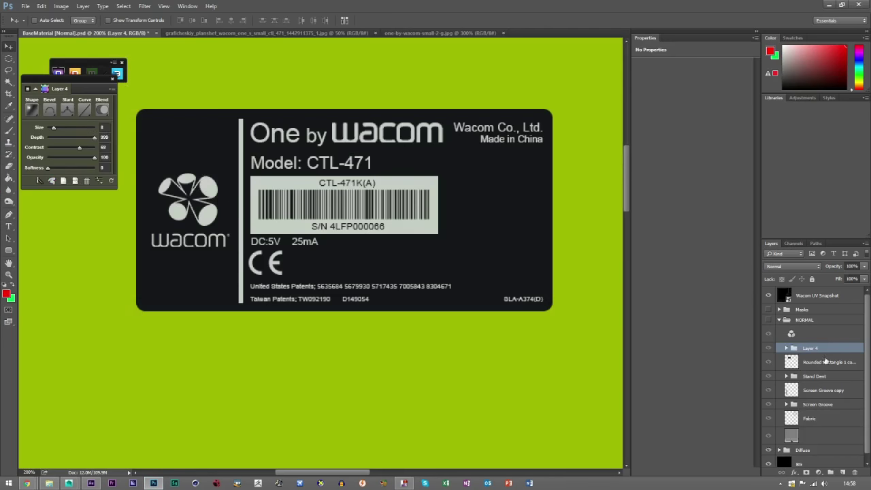
{"action": "left_click", "coordinate": [768, 320]}
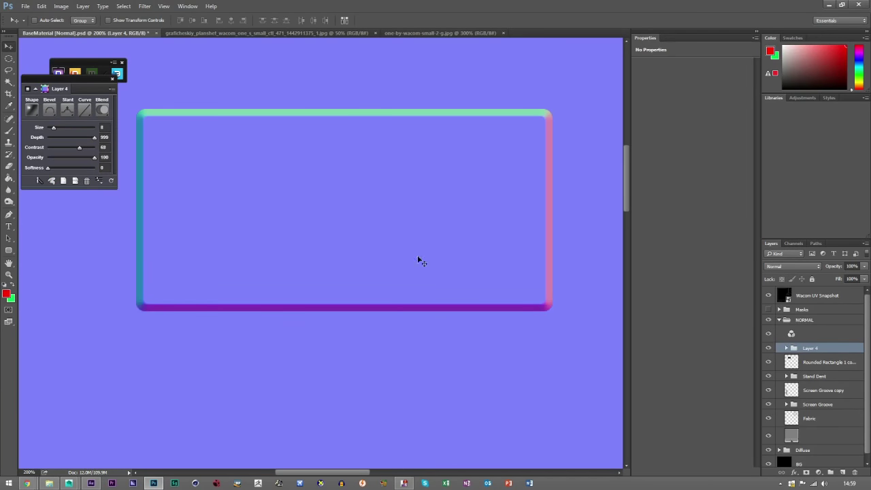
Invert the slant of the label rectangle's normal and set its size to 3
{"action": "left_click_drag", "start_coordinate": [87, 81], "coordinate": [146, 148]}
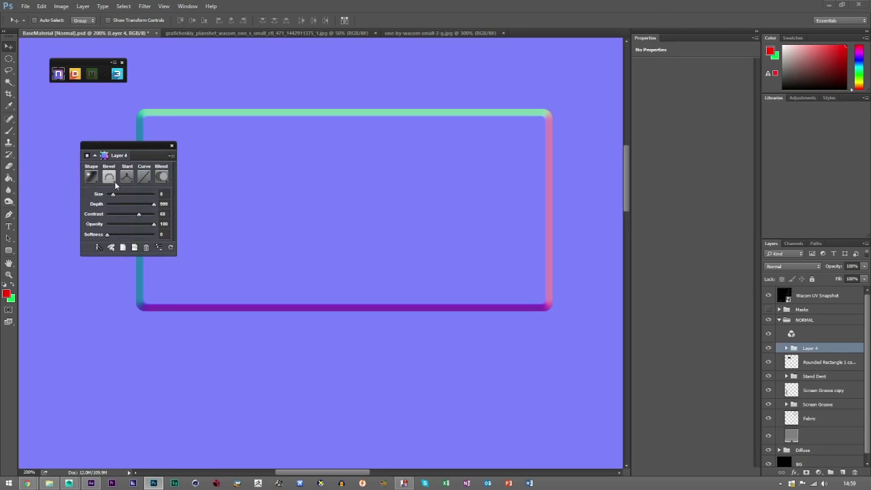
{"action": "left_click", "coordinate": [129, 179]}
{"action": "left_click", "coordinate": [133, 209]}
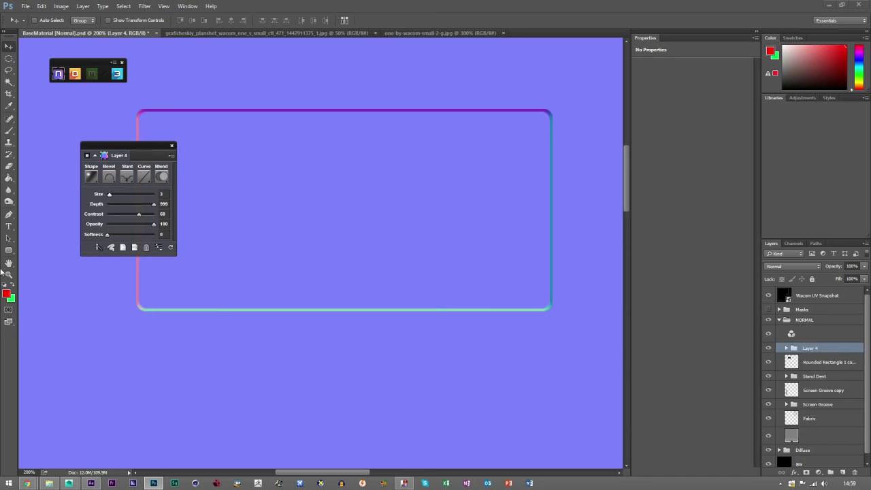
Set the label rectangle normal's opacity to 77 while viewing the document at 100%
{"action": "key", "text": "z"}
{"action": "left_click", "coordinate": [49, 20]}
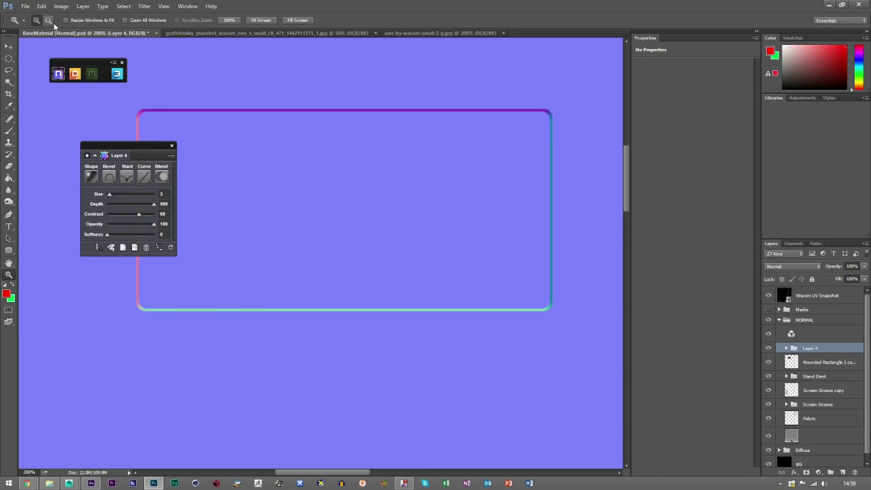
{"action": "left_click", "coordinate": [325, 180]}
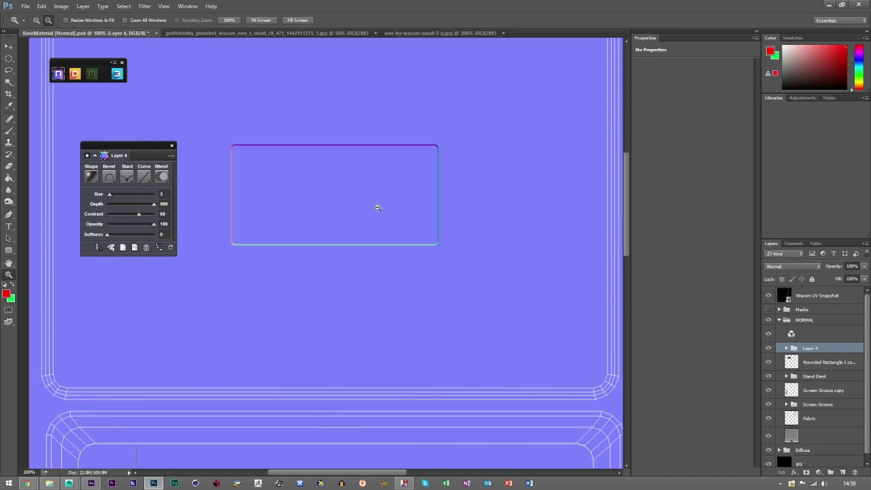
{"action": "left_click", "coordinate": [9, 46]}
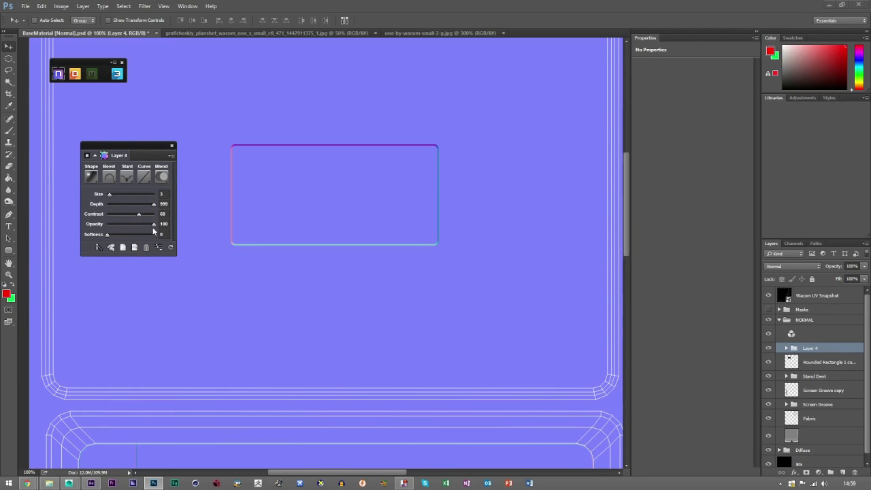
{"action": "left_click_drag", "start_coordinate": [154, 224], "coordinate": [143, 226]}
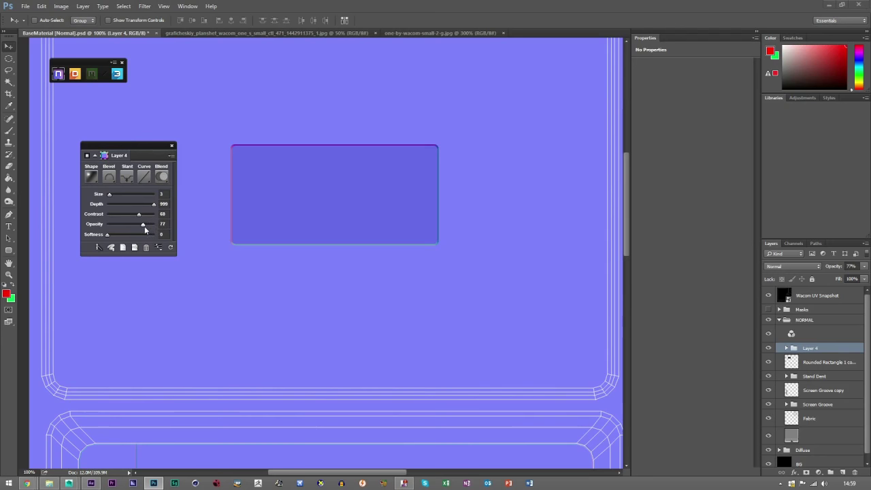